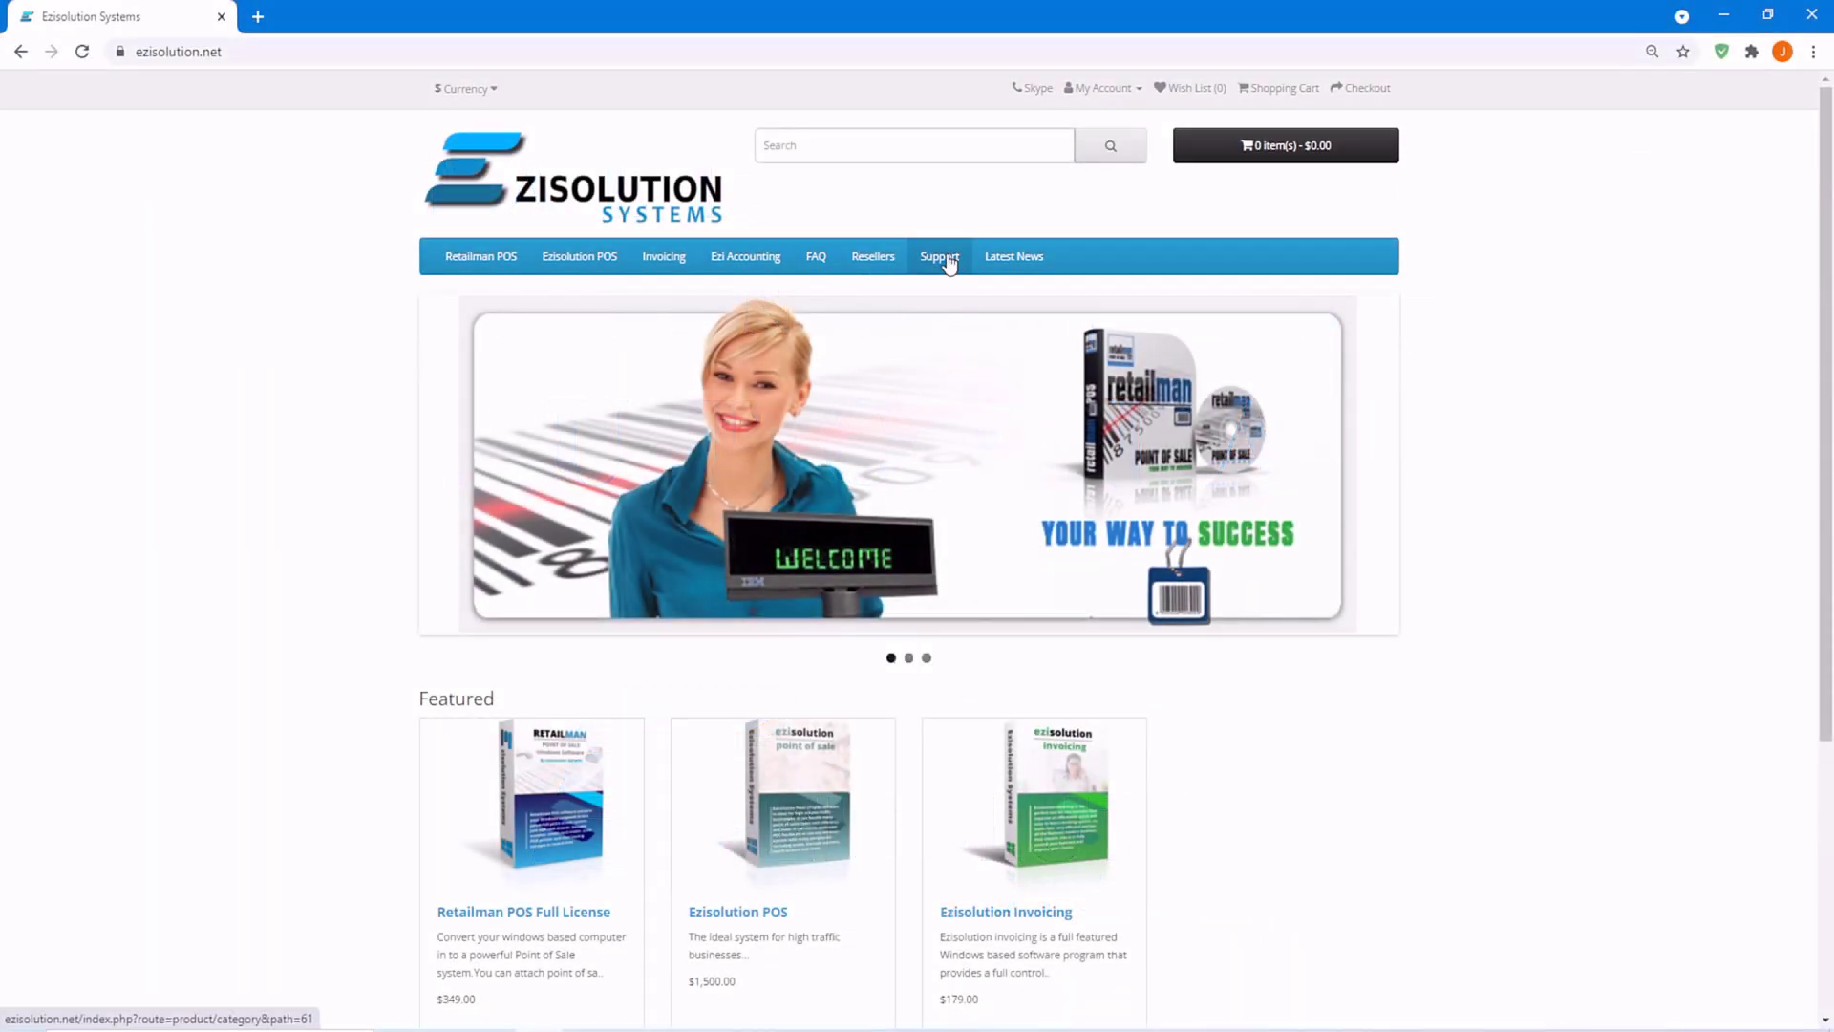
- Download the Retailman Pos 2.7.40 installer from Support and run rm_2_7.exe as administrator
left_click(950, 262)
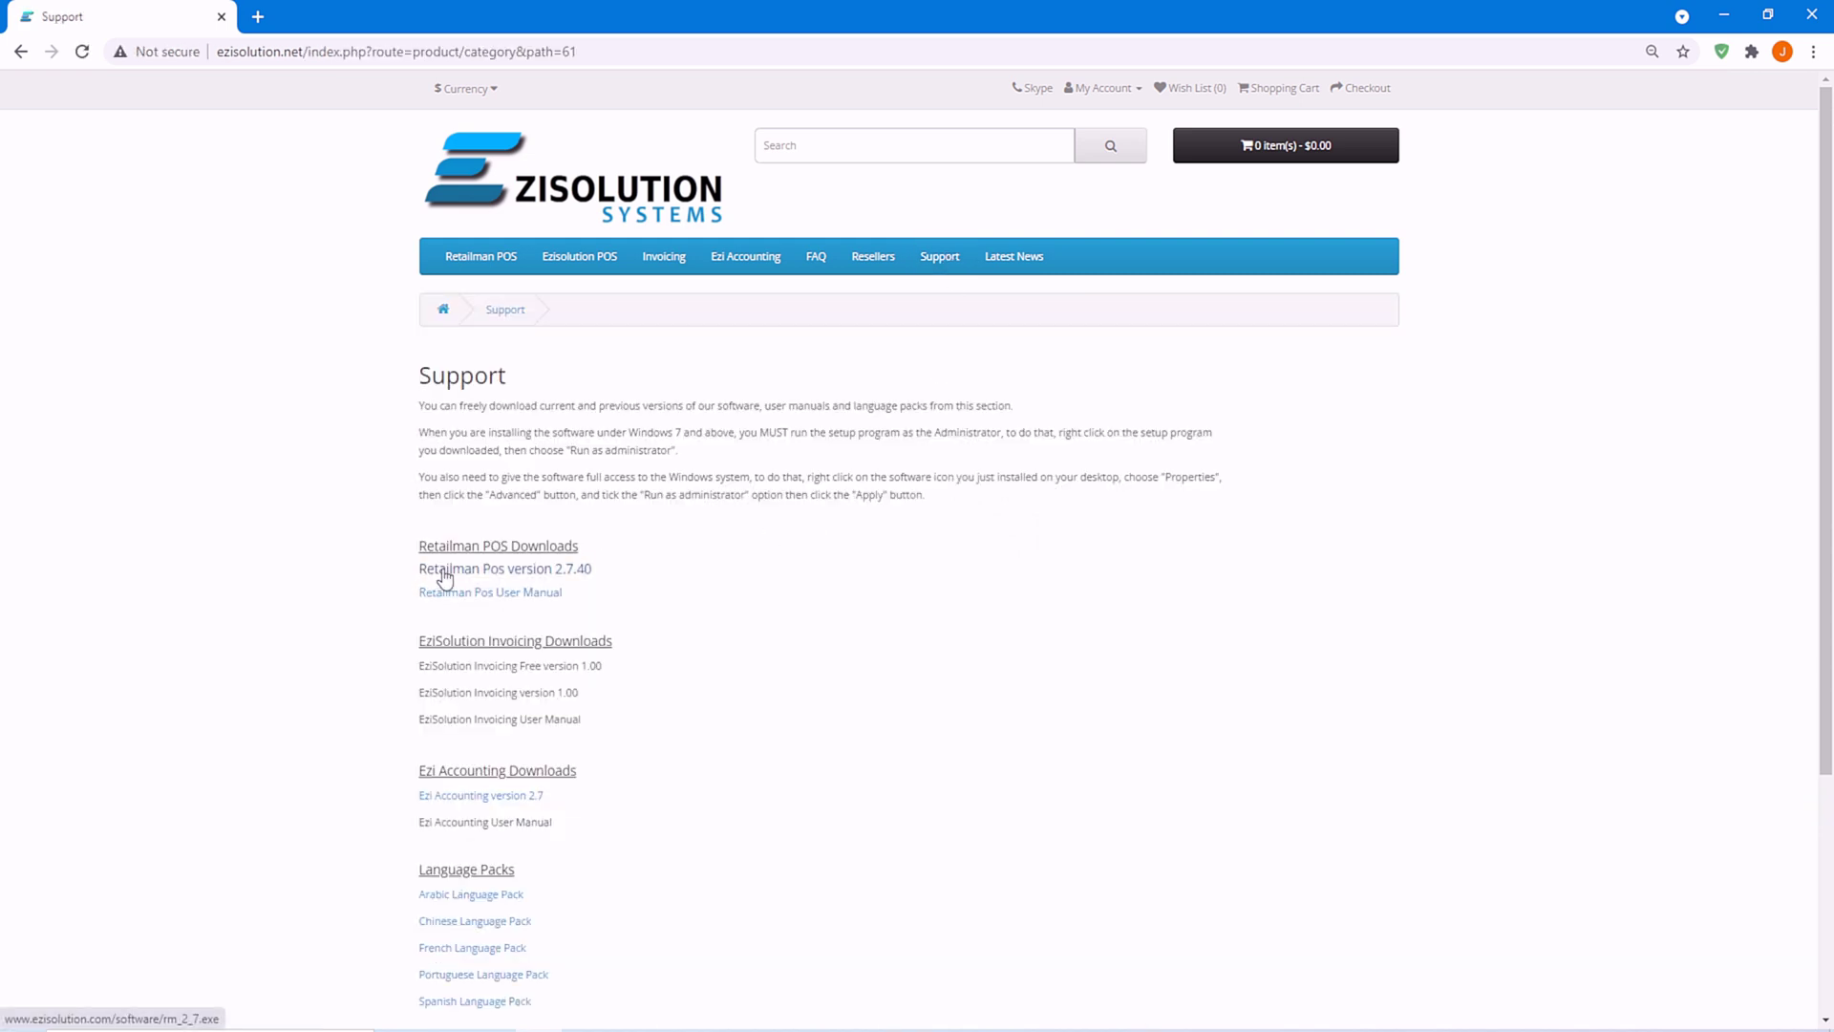
left_click(560, 570)
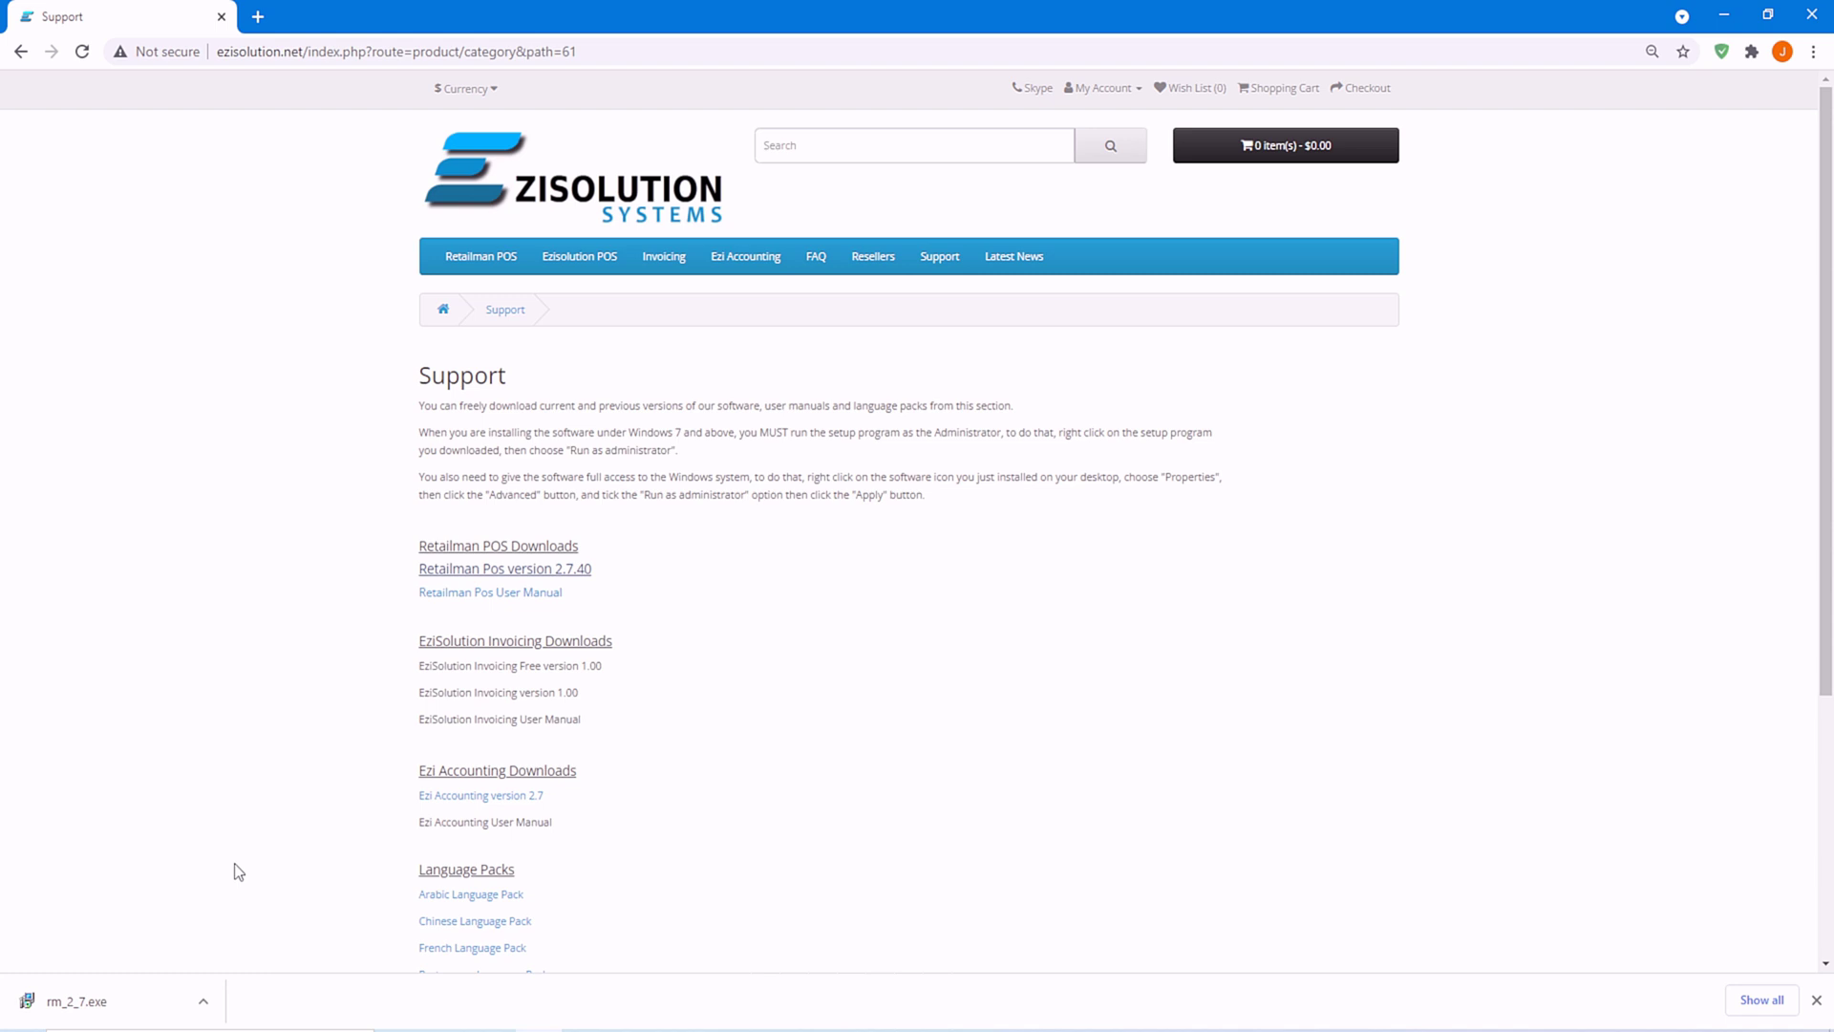
right_click(143, 1005)
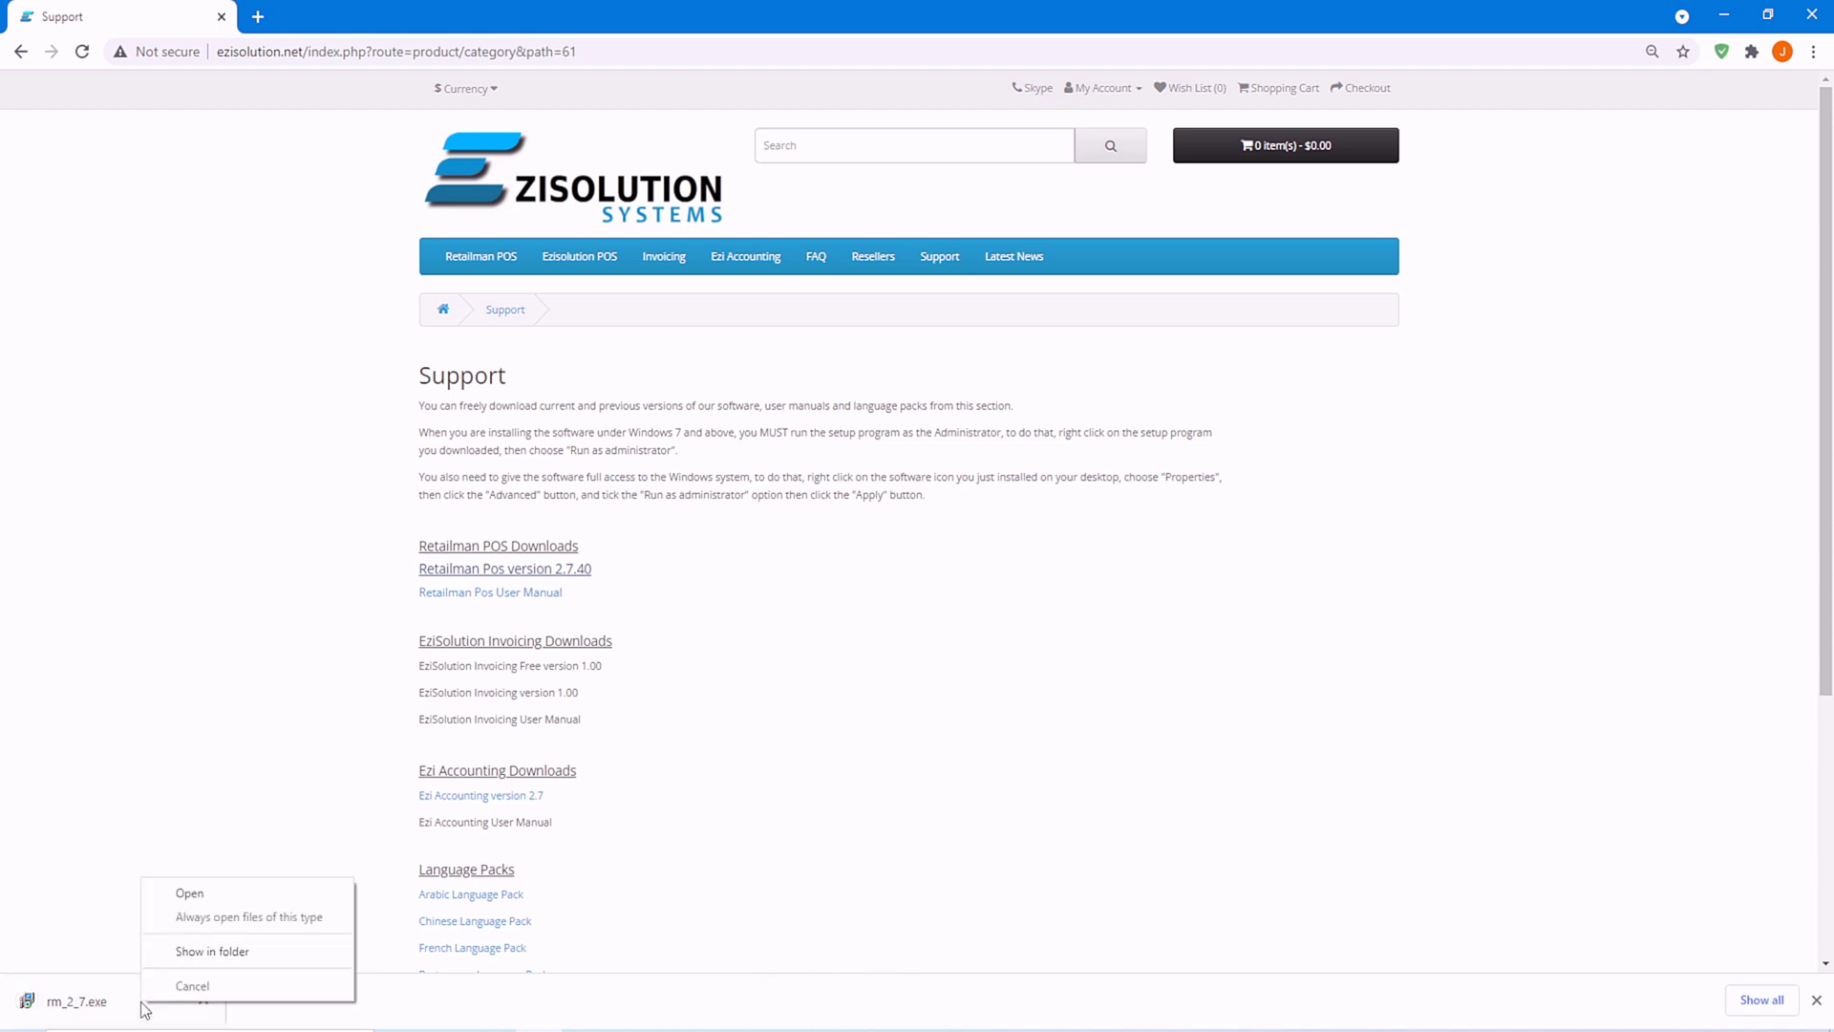
left_click(175, 954)
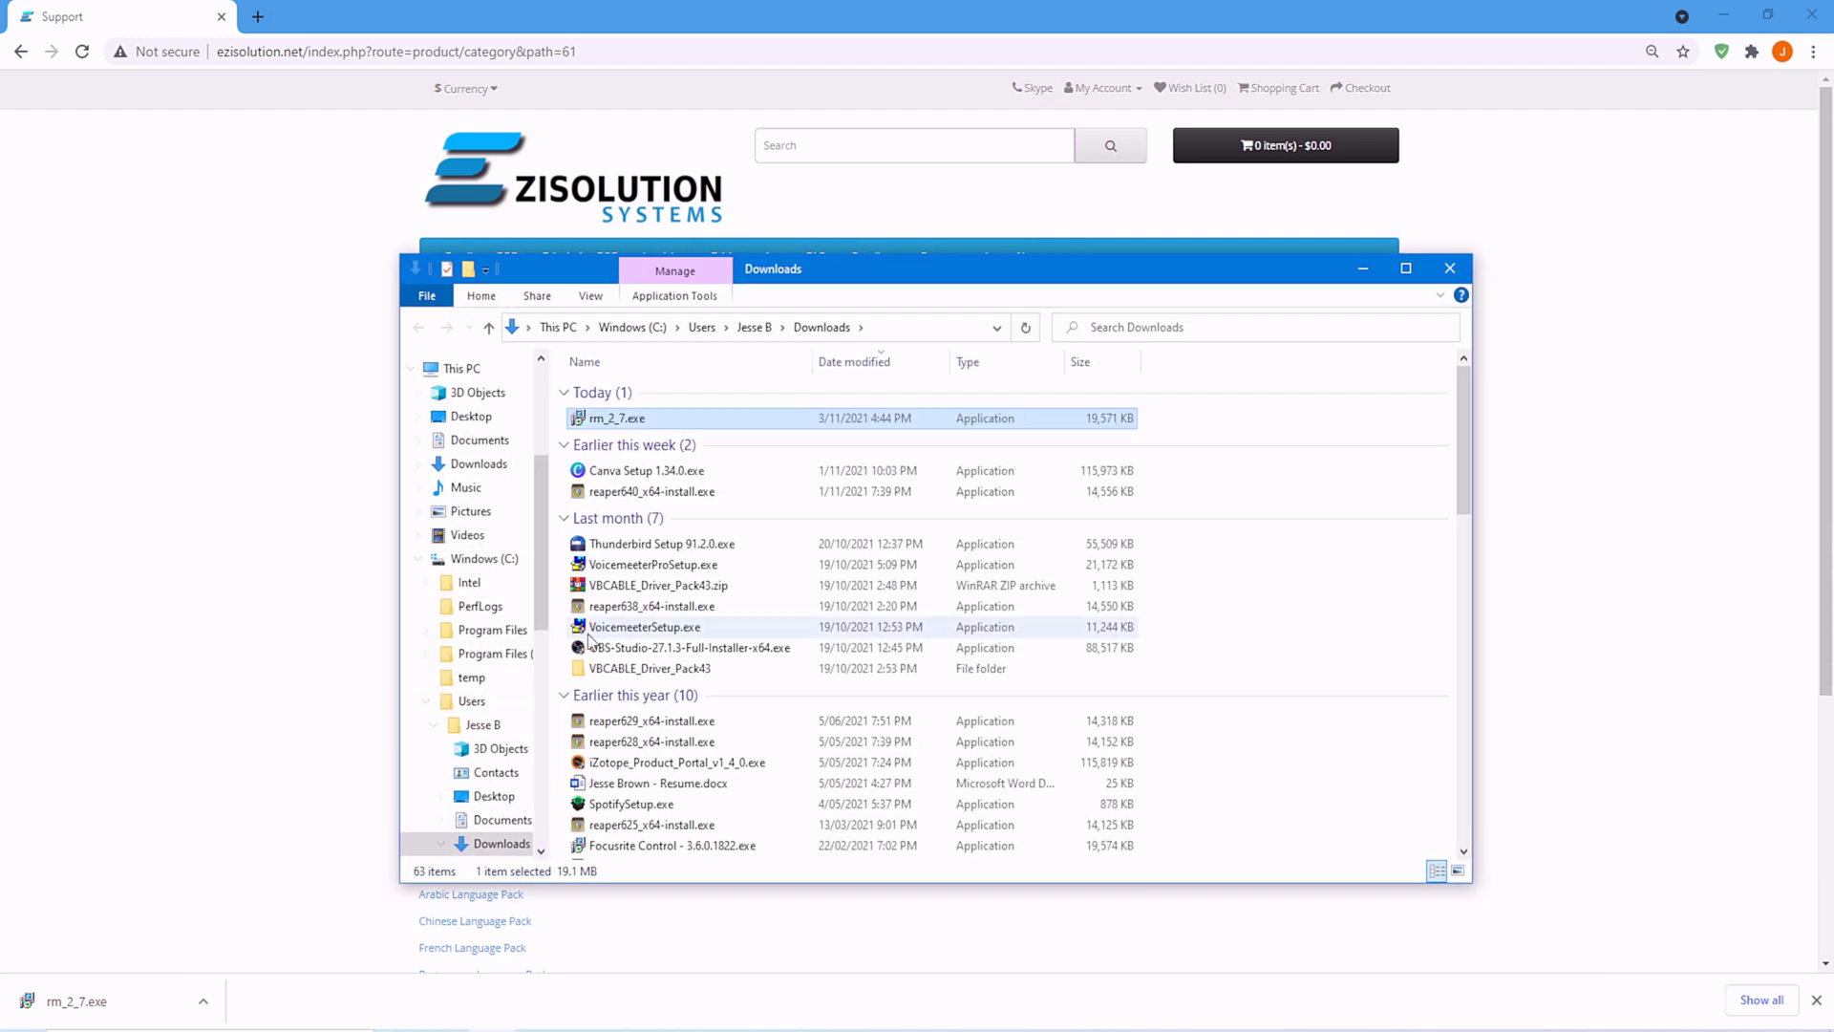
right_click(620, 423)
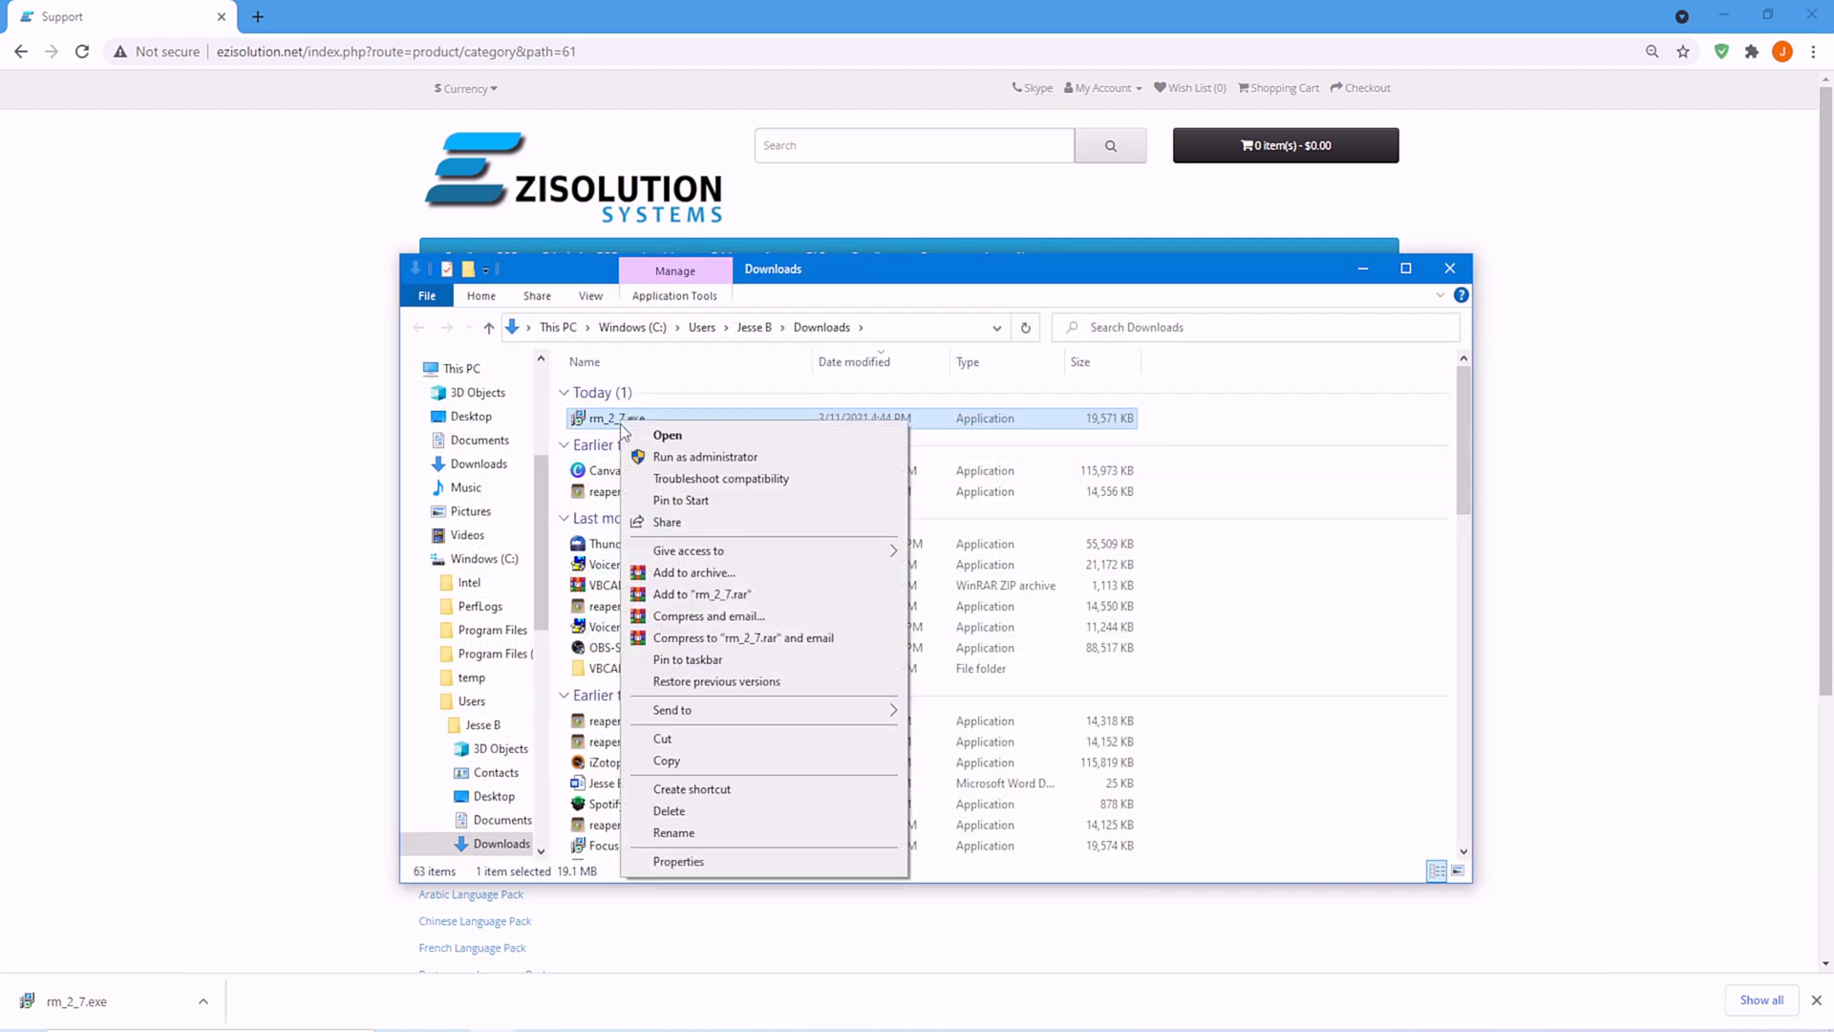
left_click(657, 458)
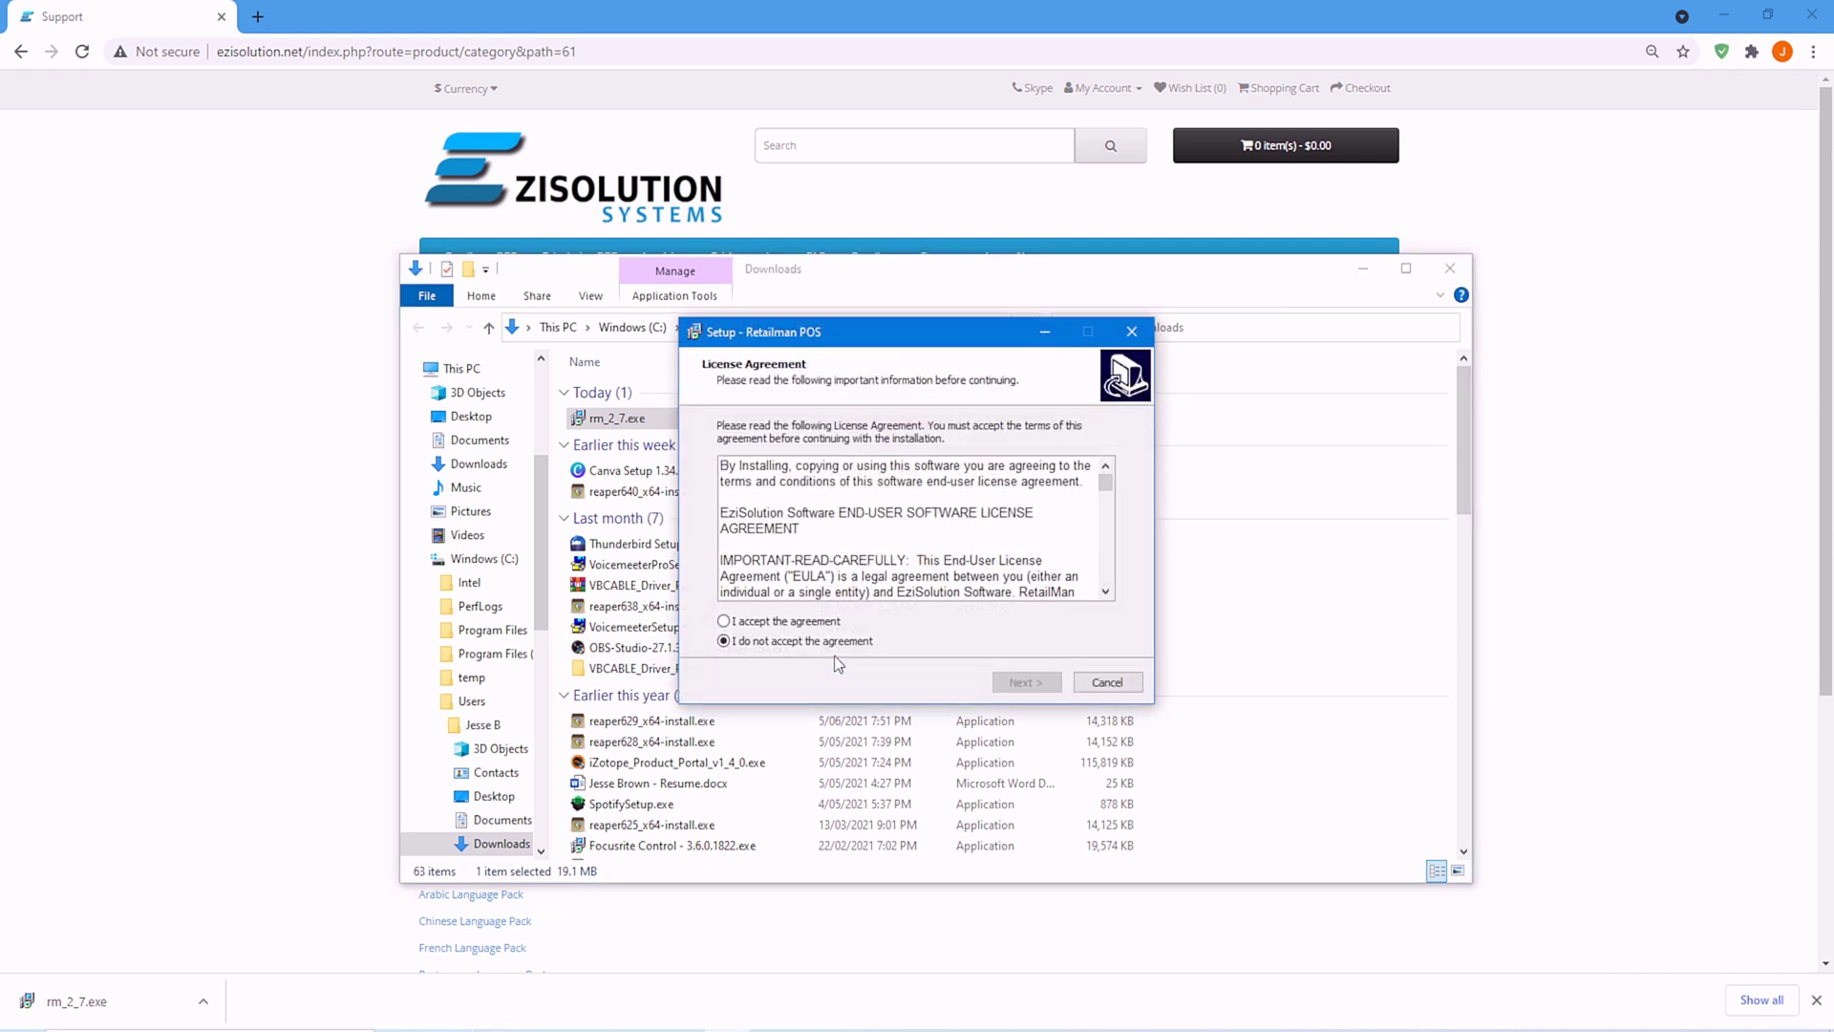
- Accept the licence and install to c:\RMan with a Retailman Start Menu folder, desktop and Quick Launch shortcuts
left_click(801, 623)
left_click(1010, 684)
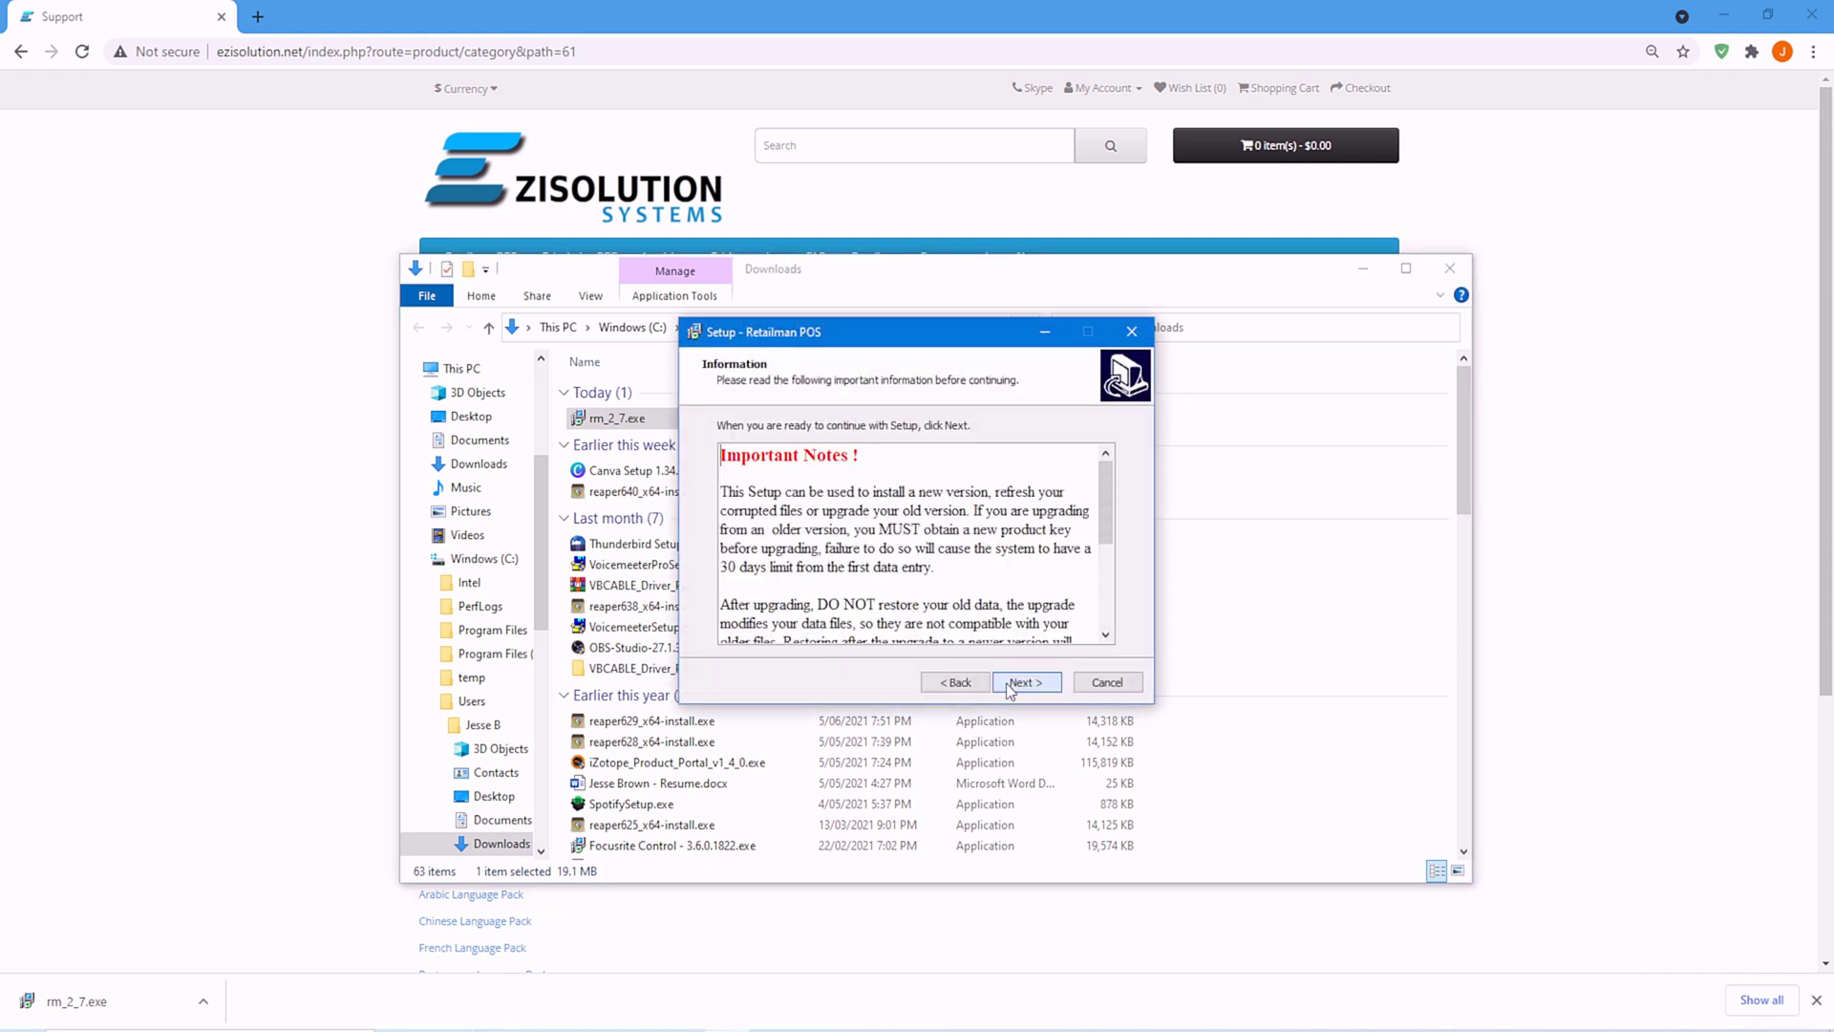
left_click(1017, 684)
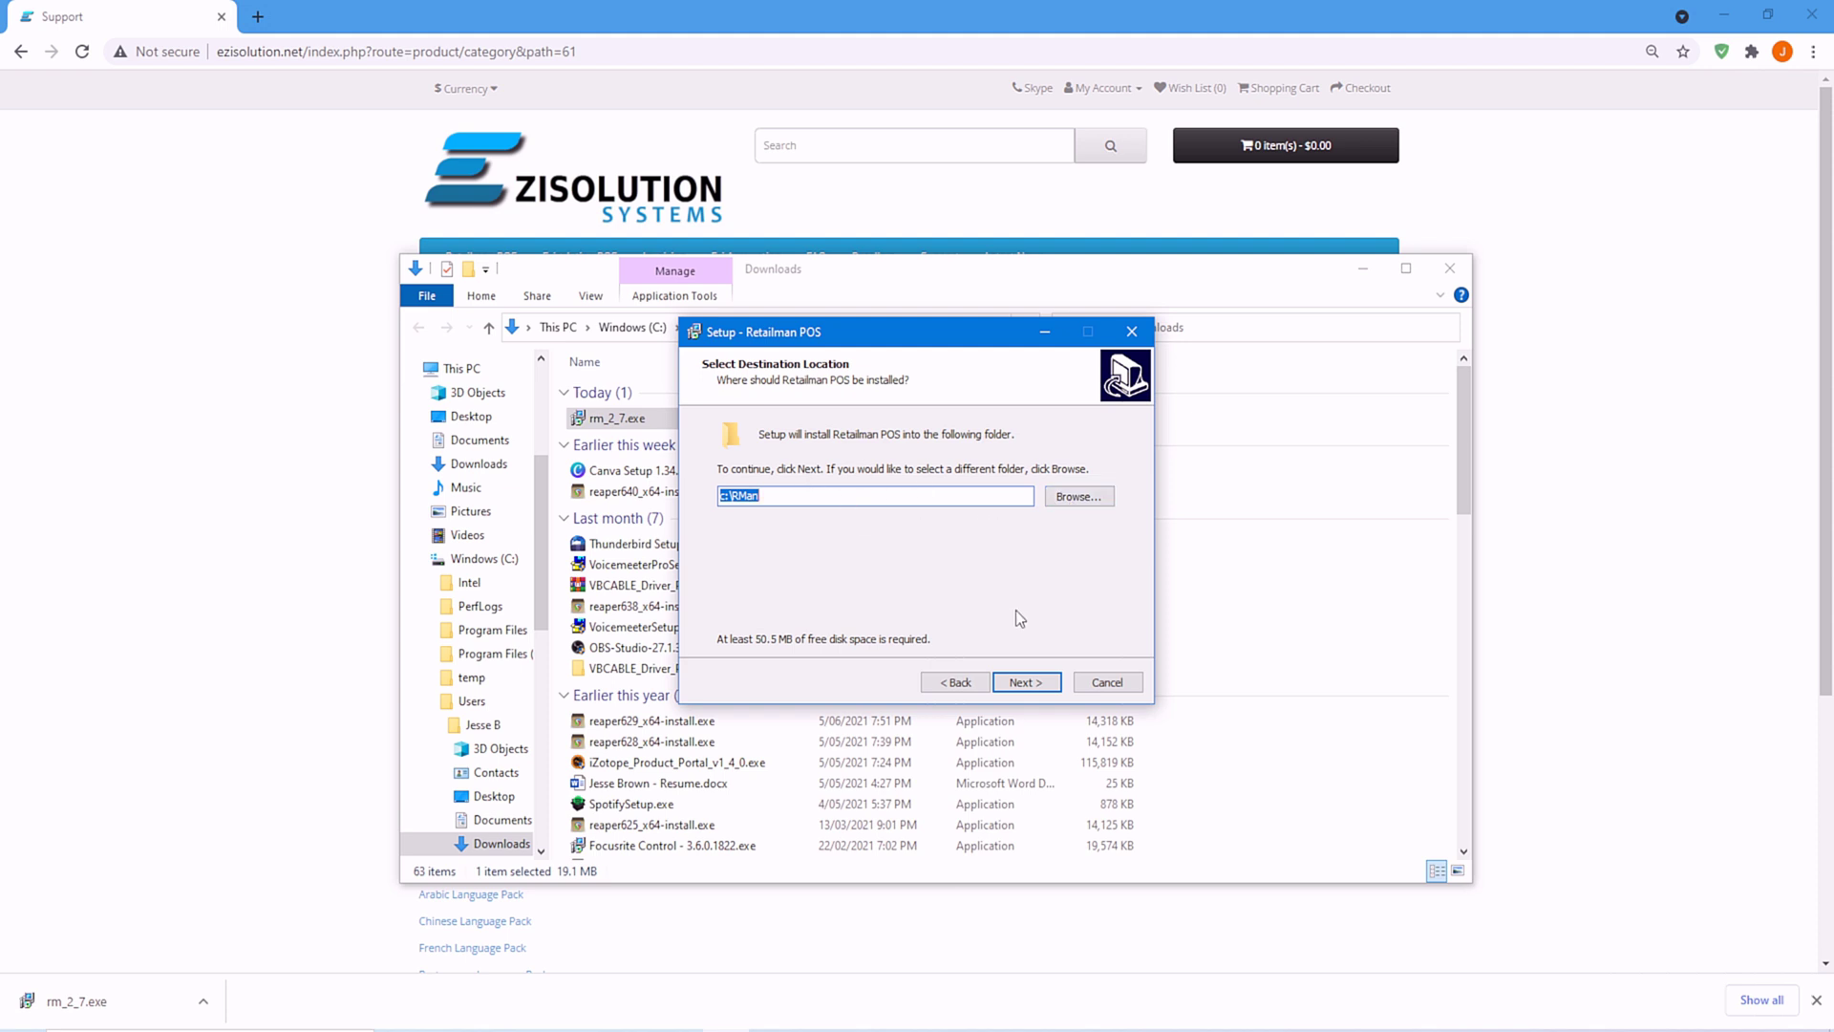
left_click(1026, 683)
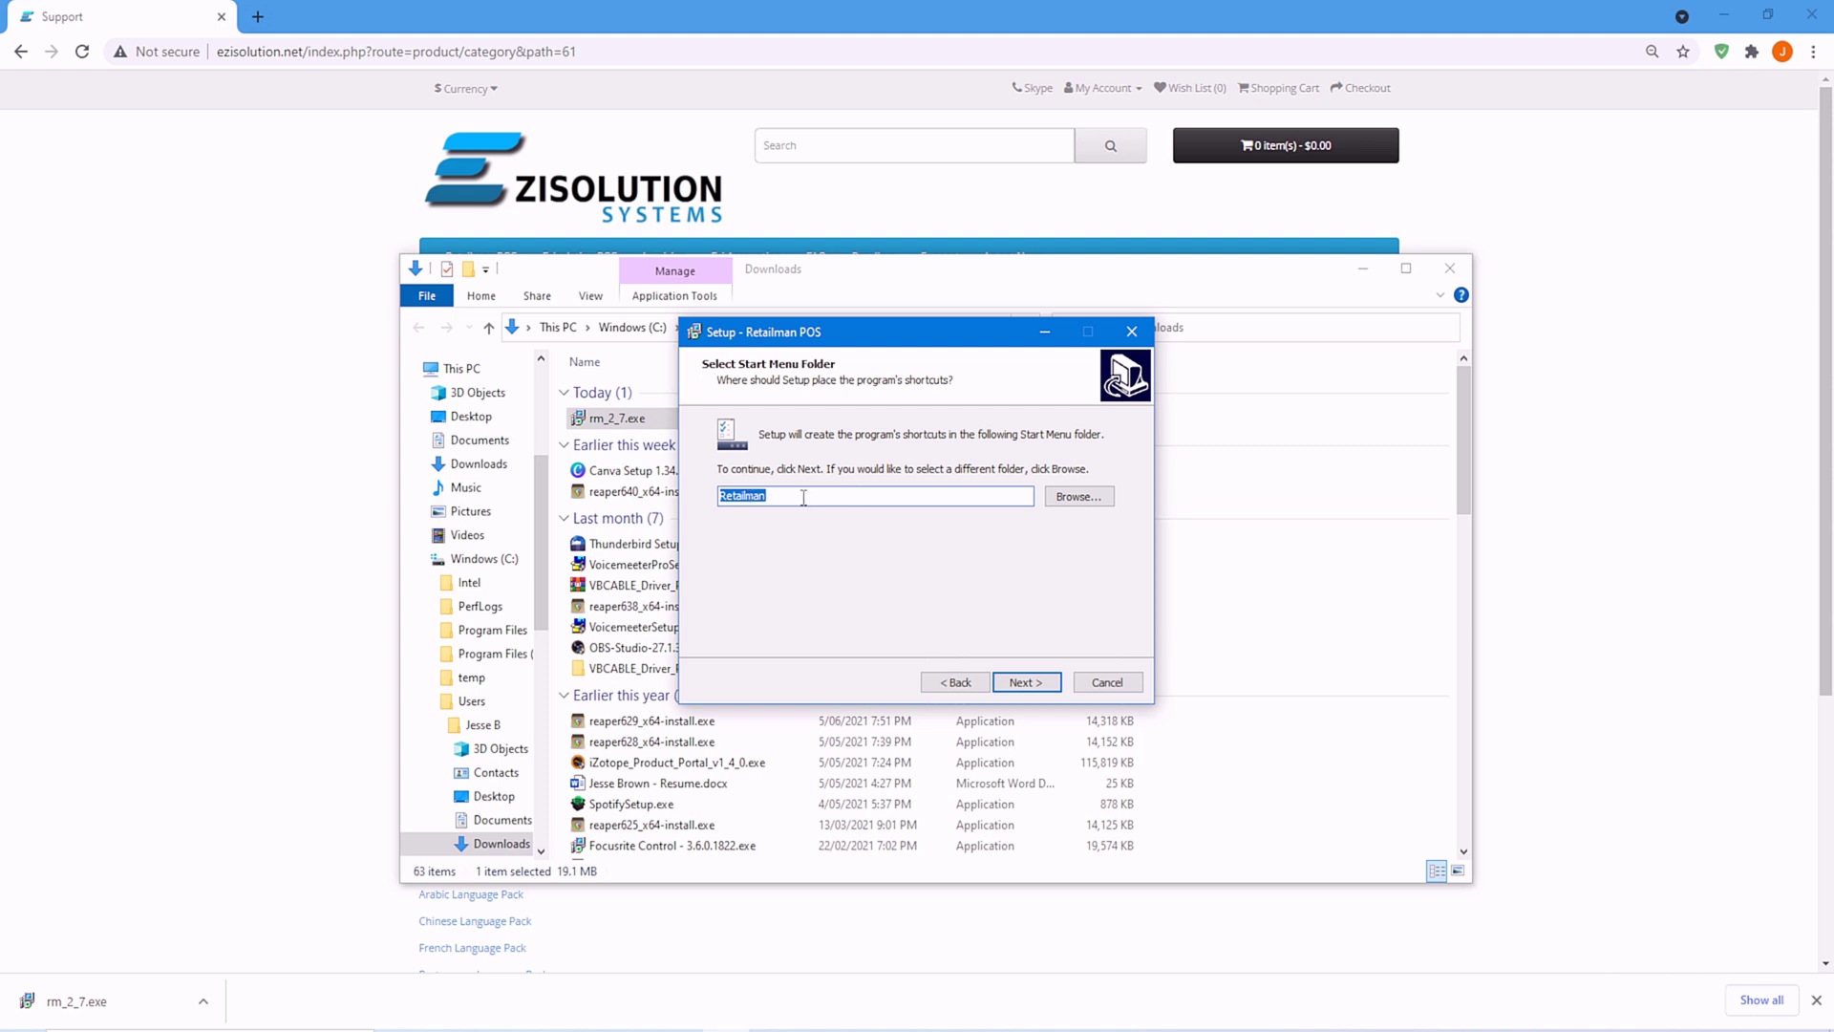
left_click(1019, 682)
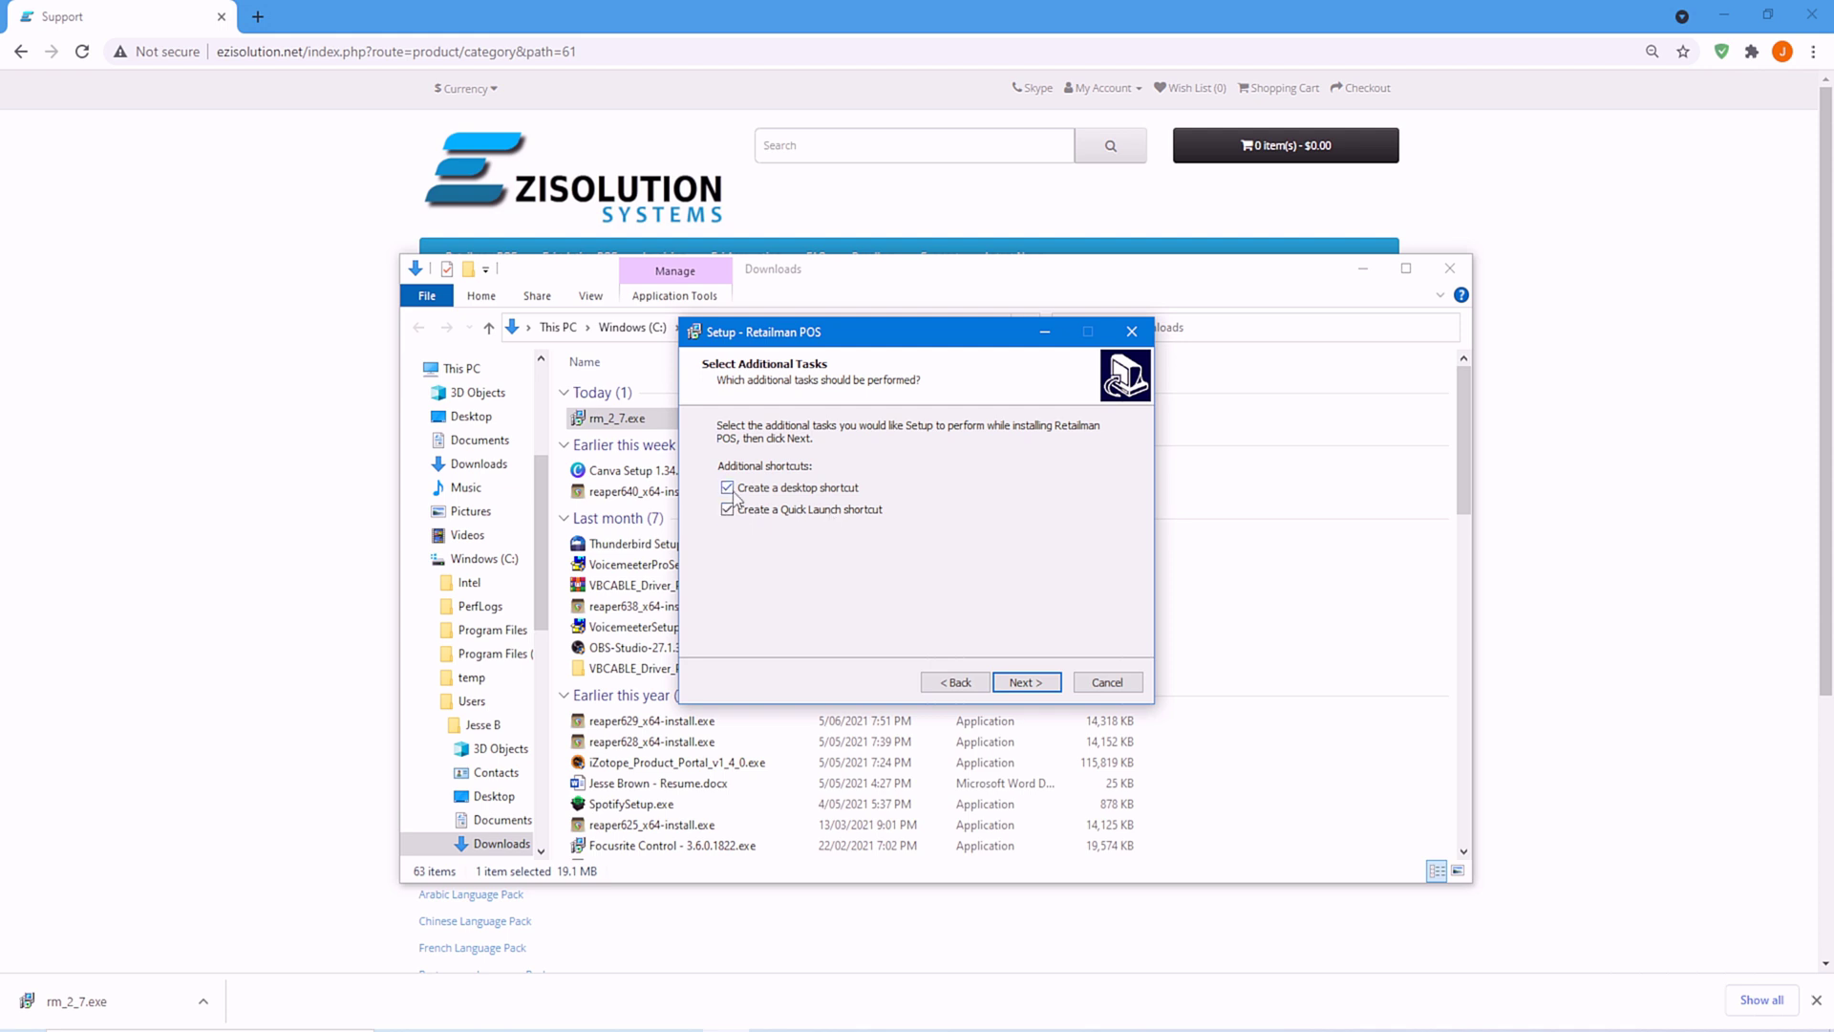
left_click(1028, 682)
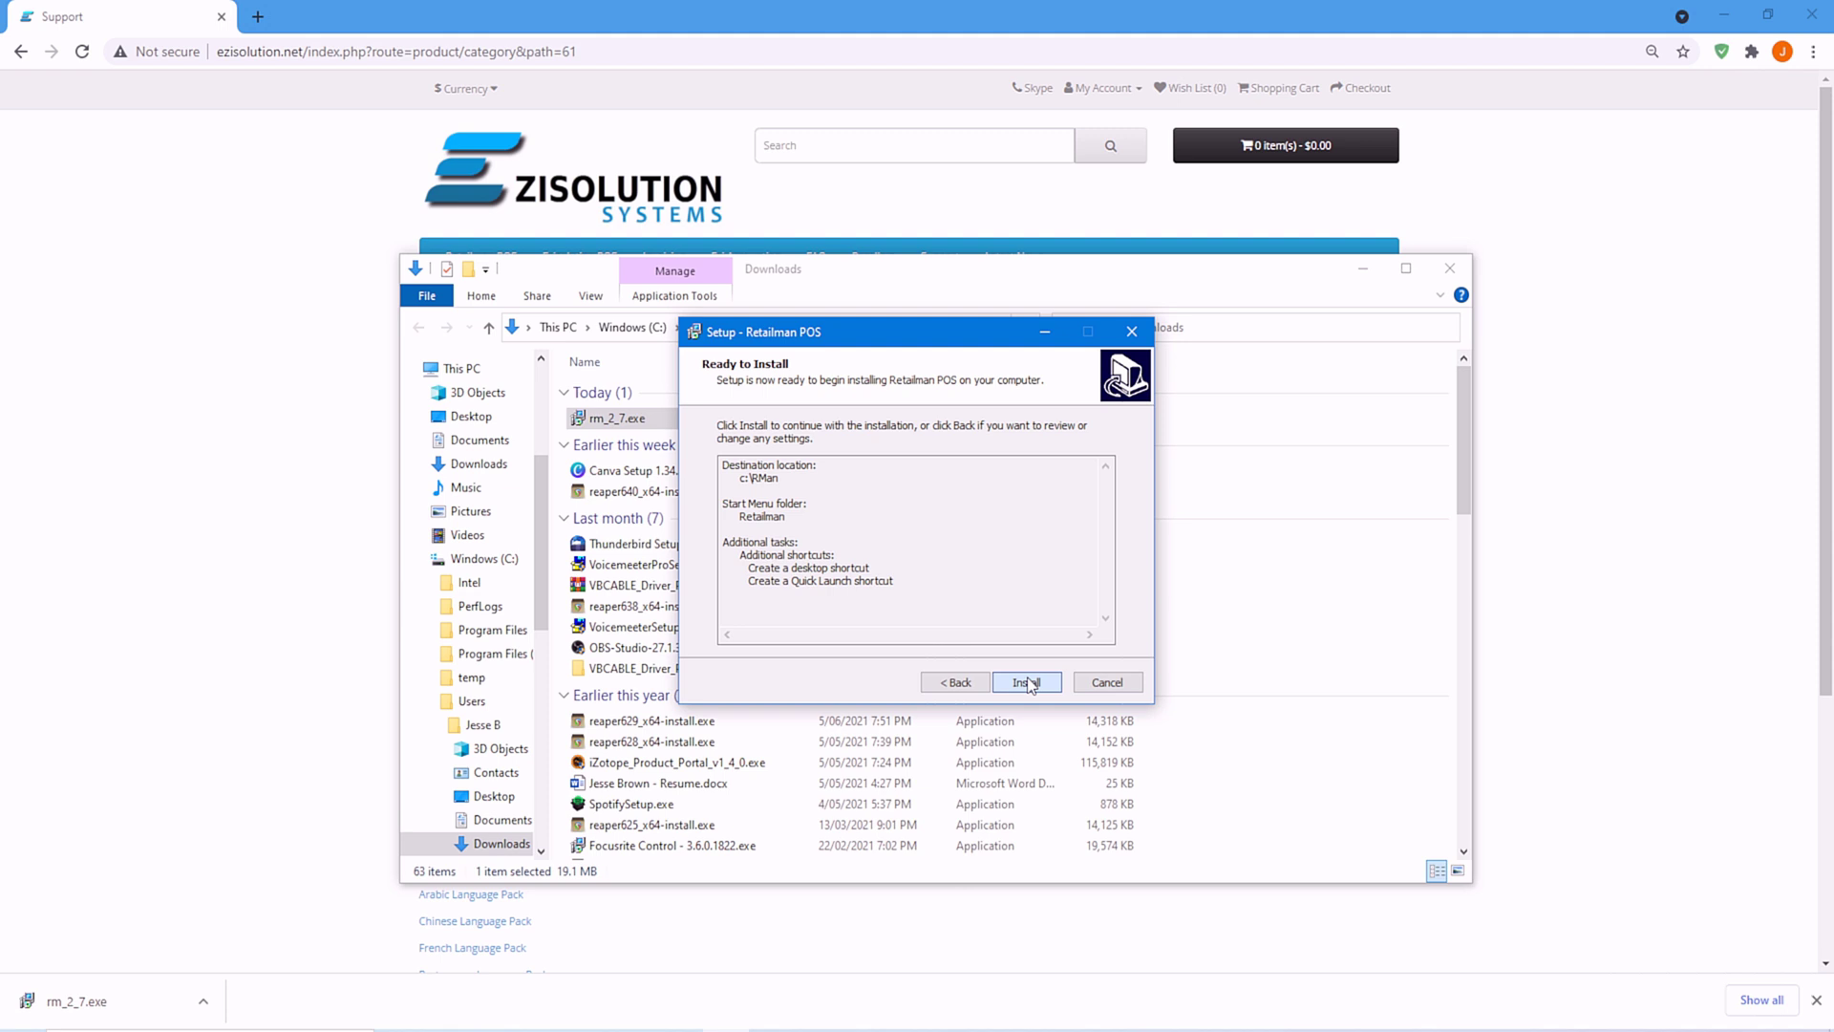
left_click(1027, 684)
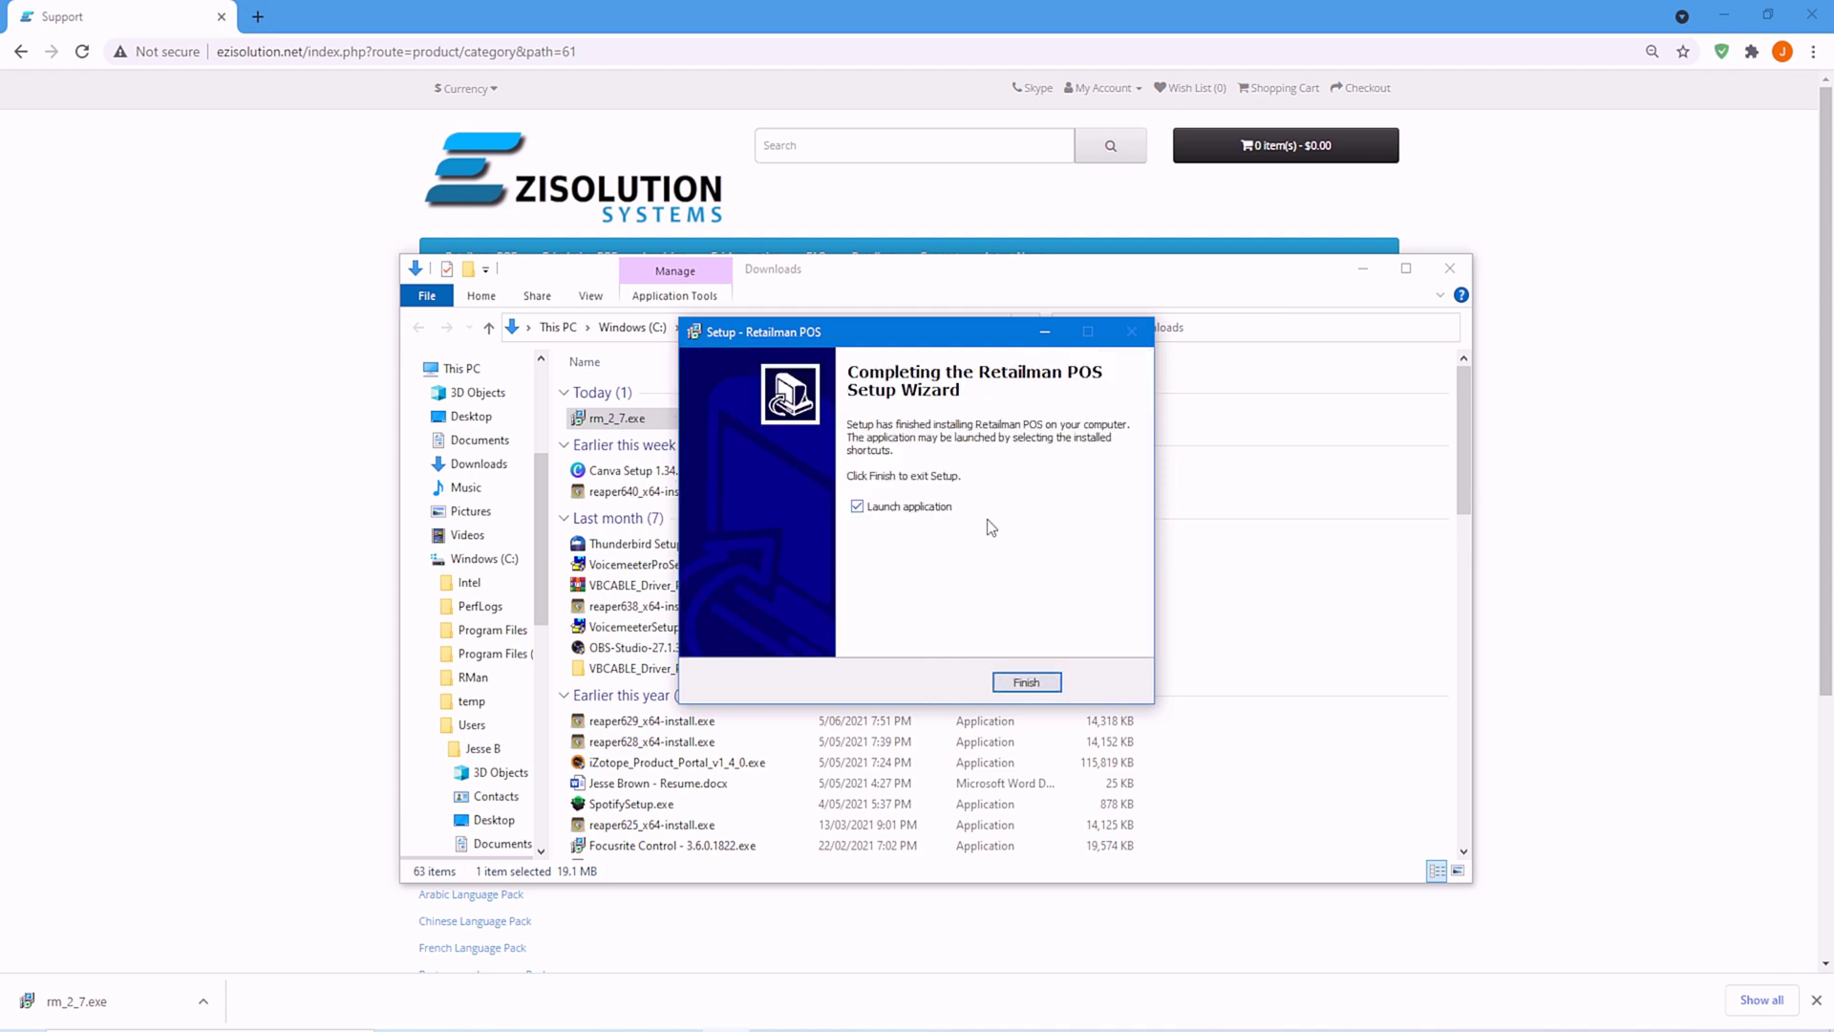
- Finish setup, launch Retailman POS and approve the data file upgrade to 2.7.40
left_click(1027, 684)
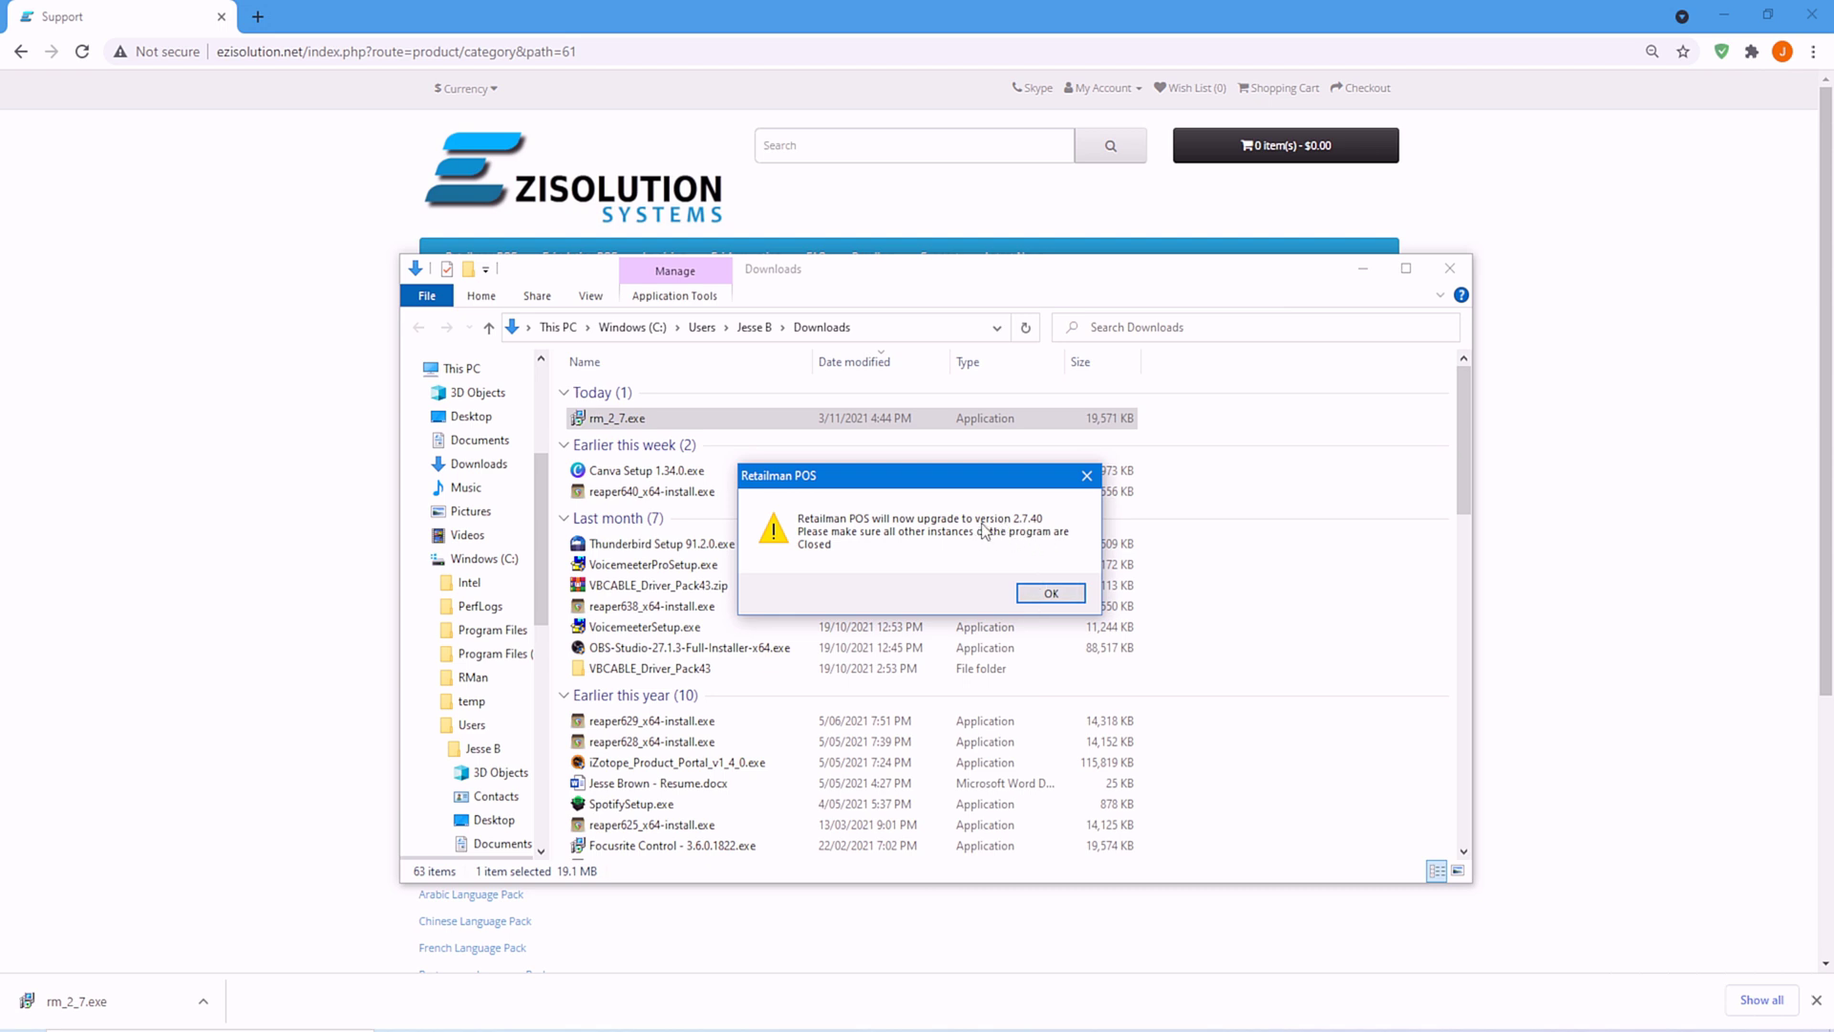
left_click(1053, 594)
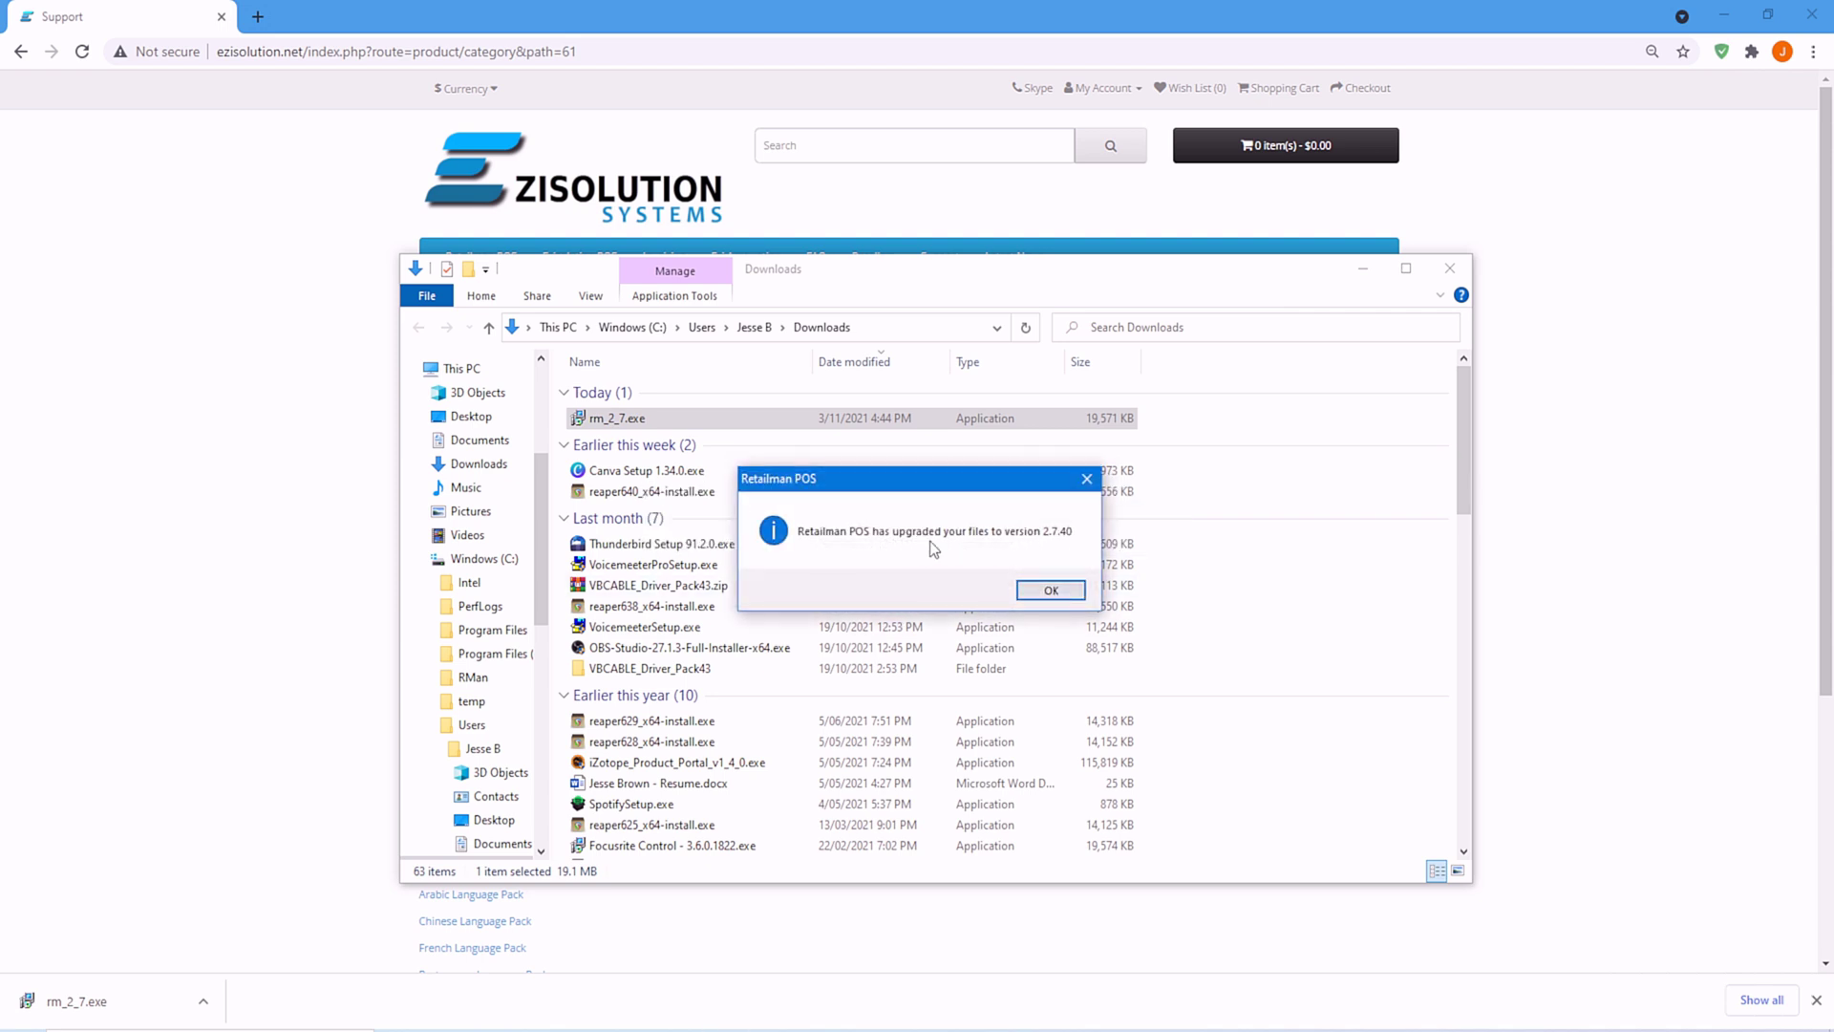
left_click(1055, 592)
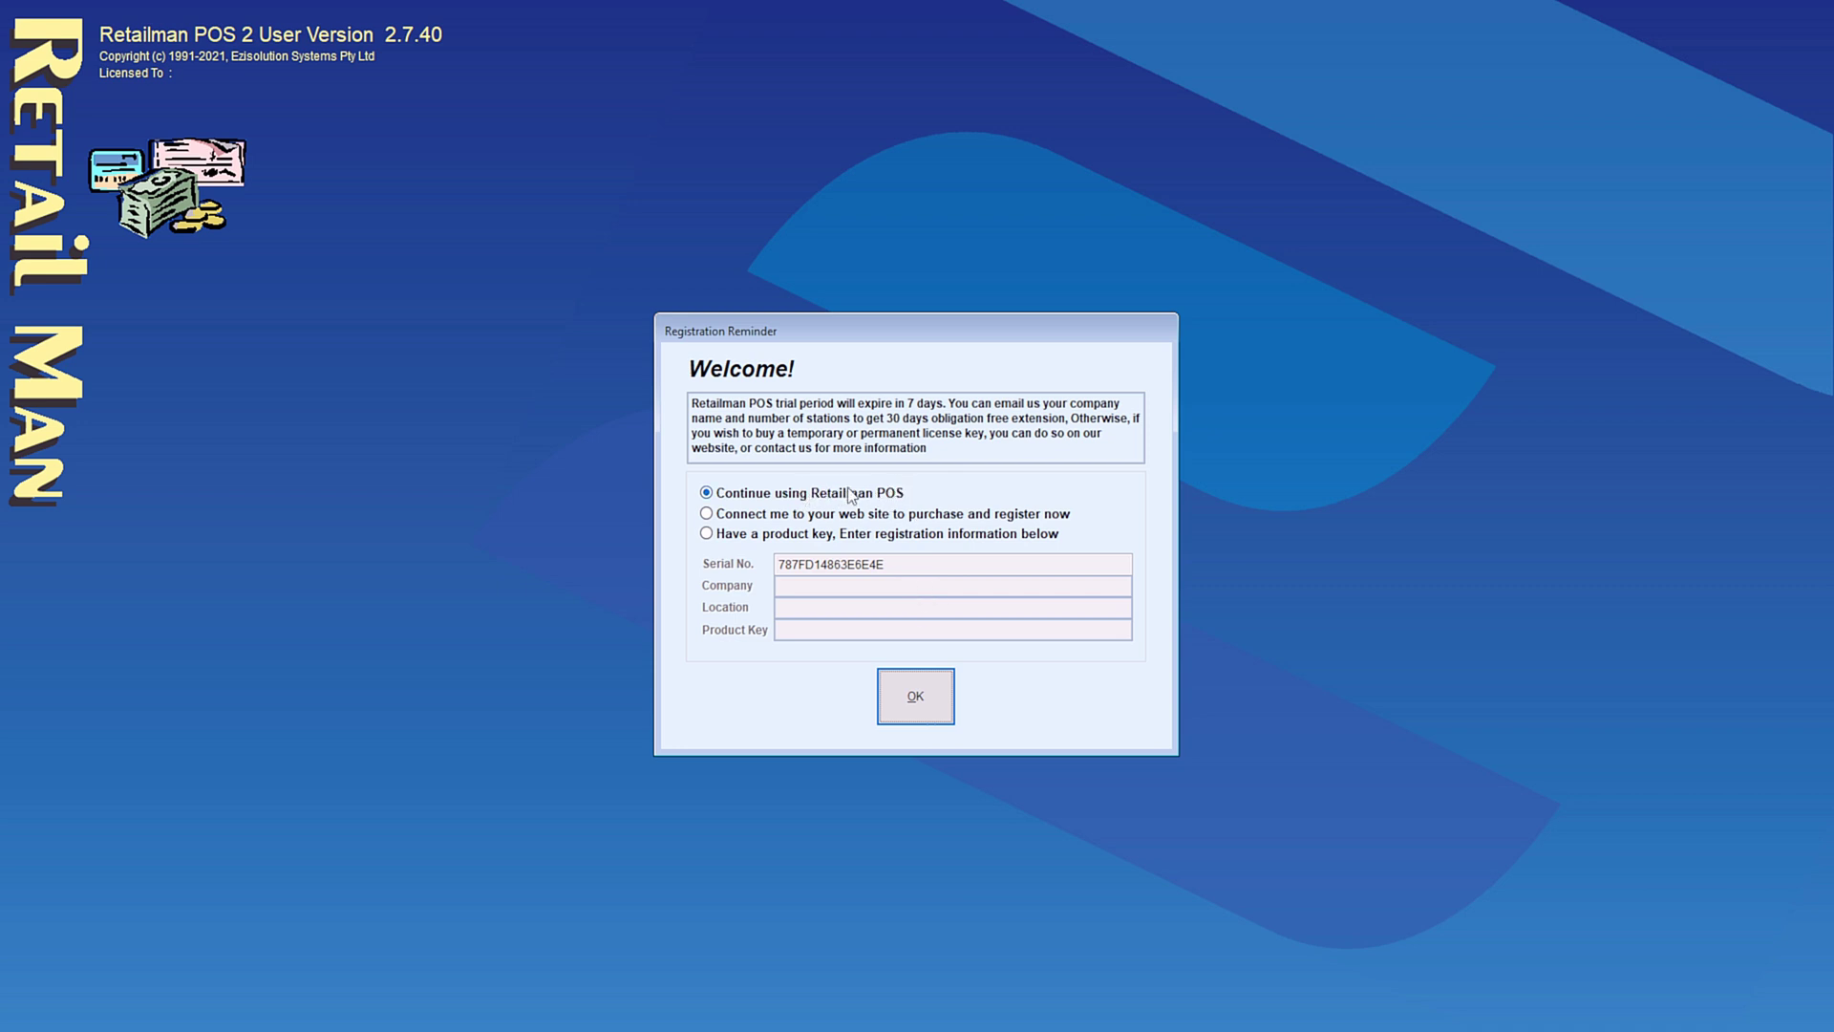
- Continue the trial and save business name 'Retail Man POS' with location AU
left_click(915, 702)
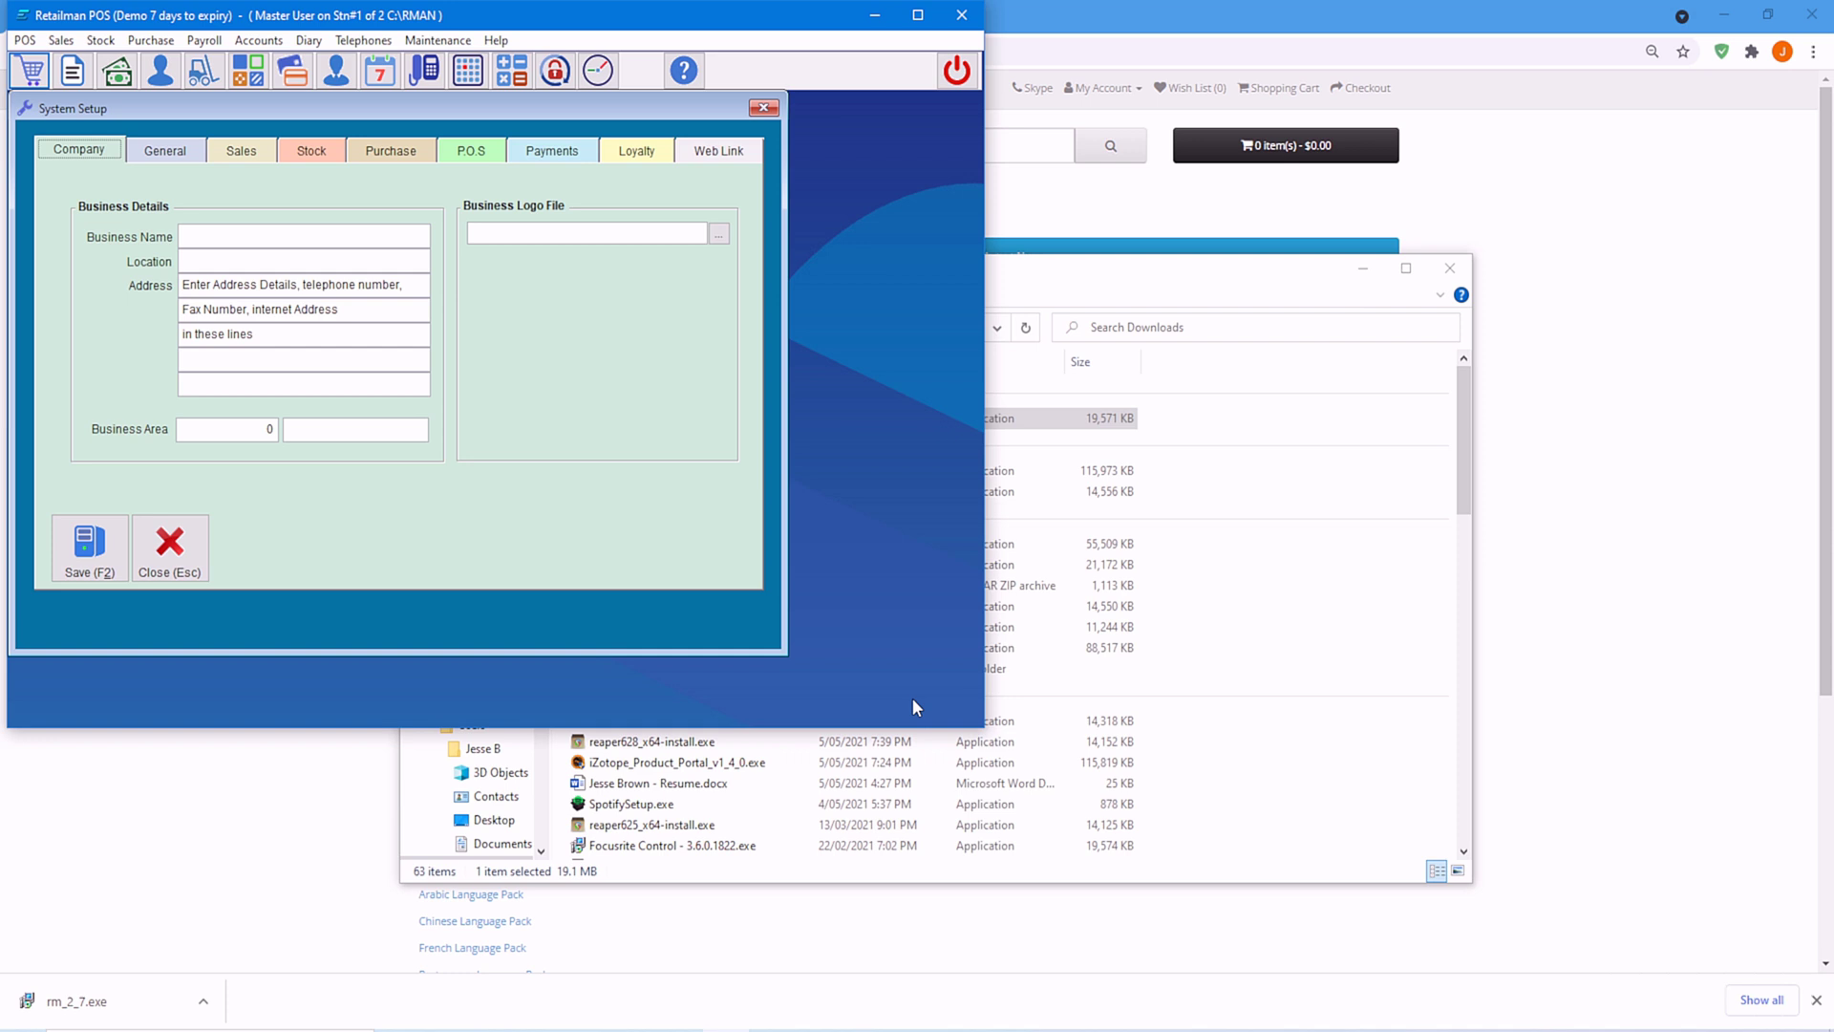
left_click(250, 235)
type("Retail Man POS")
left_click(287, 261)
type("AU")
left_click(86, 554)
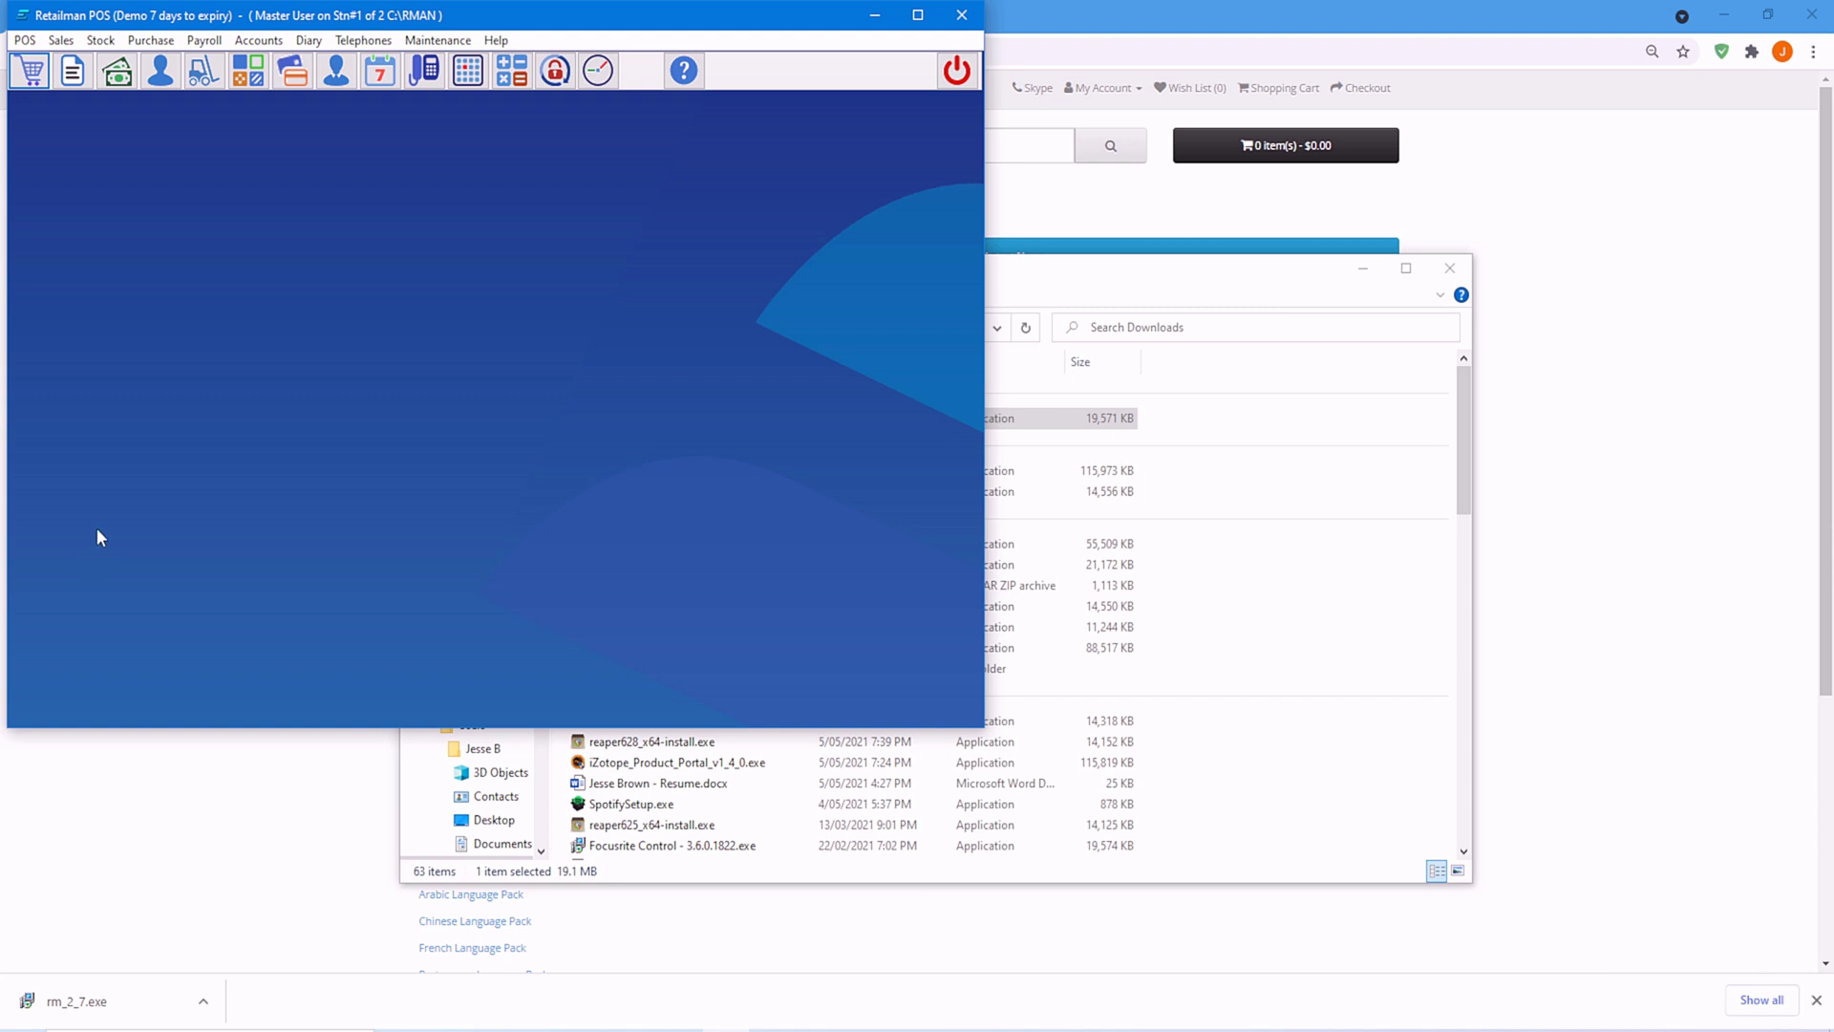
- Open Maintenance > 4 Users Settings to show the Users File
left_click(441, 43)
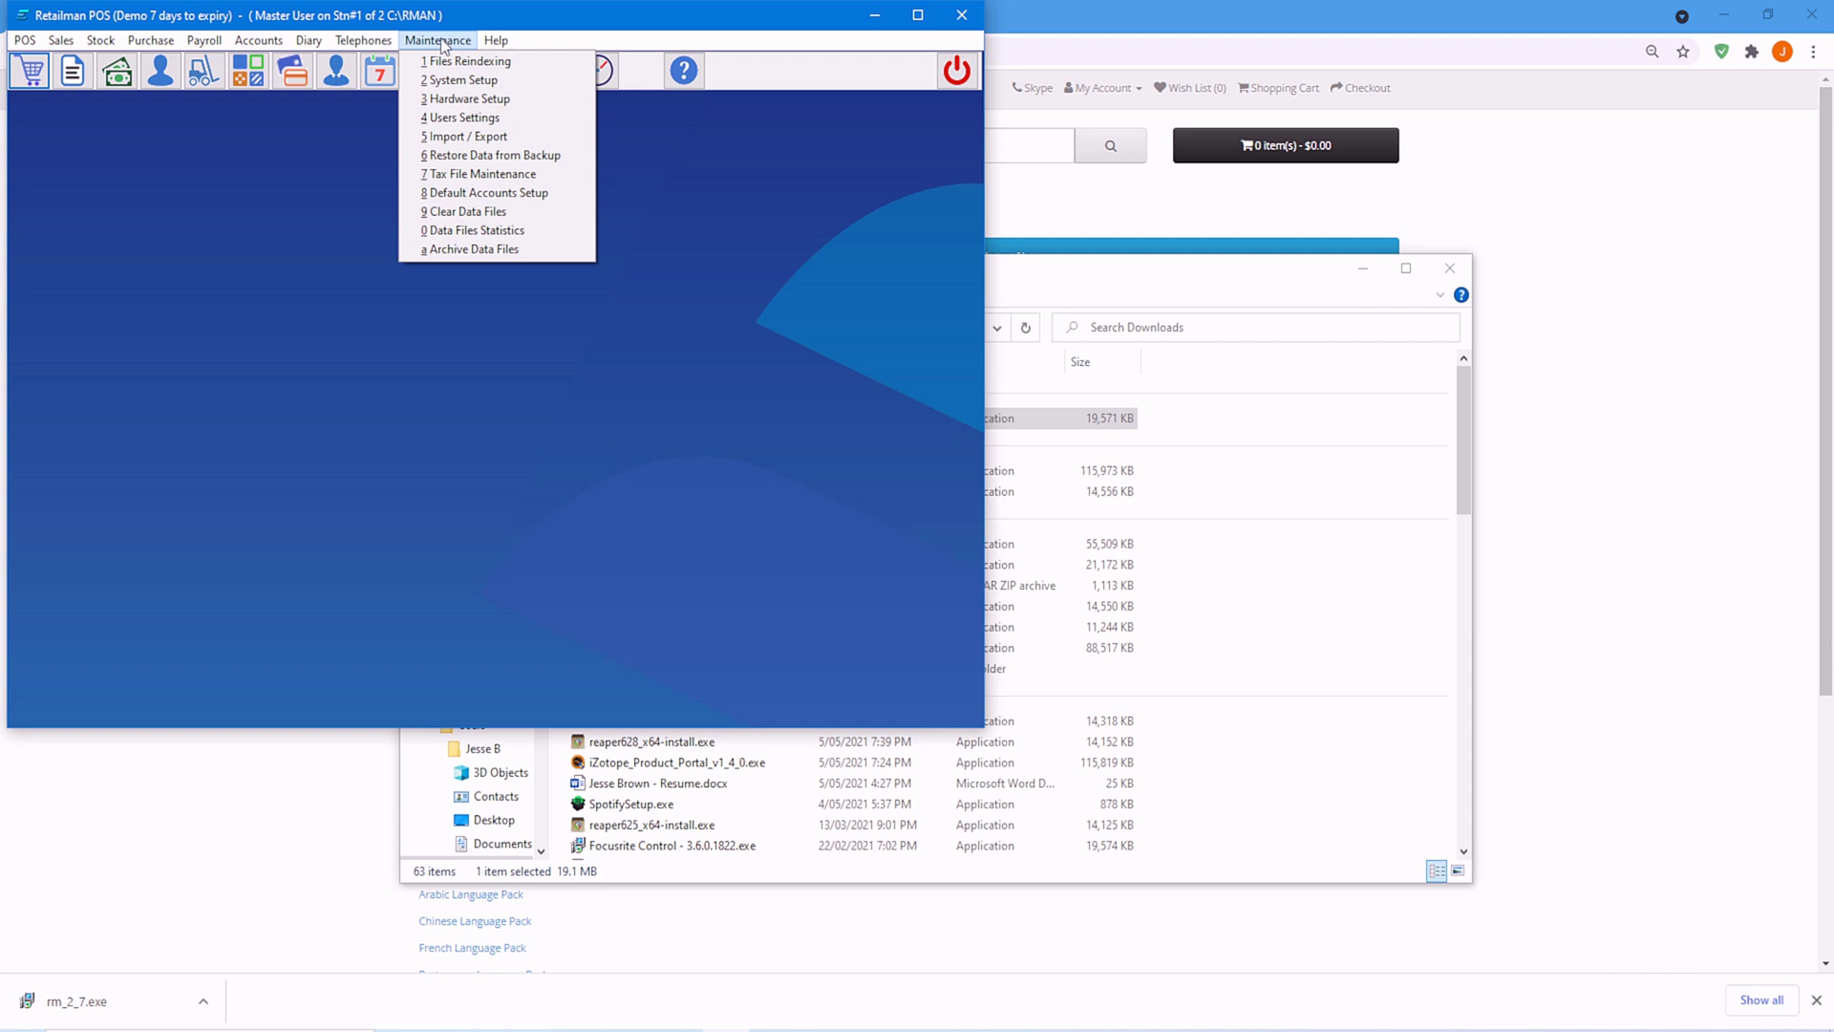
left_click(443, 119)
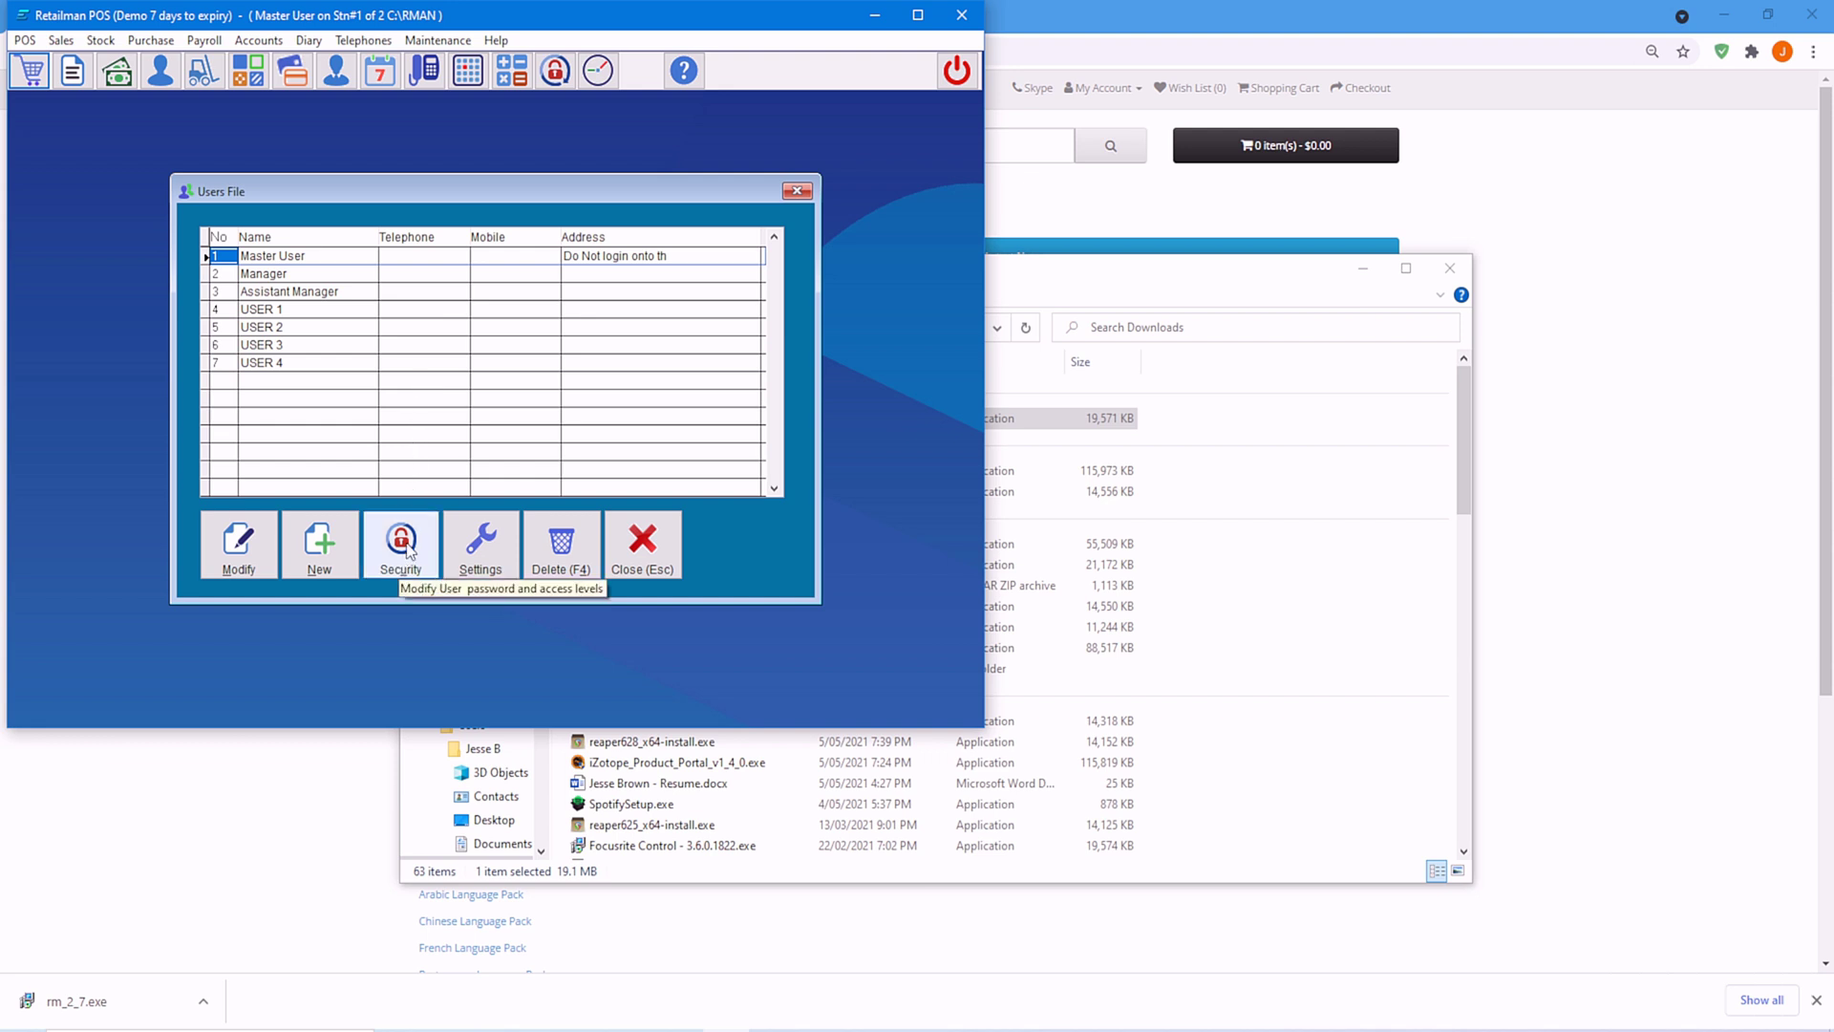
- Give Master User a password and review its Sales, Stock, Purchase and Accounts permissions
left_click(405, 542)
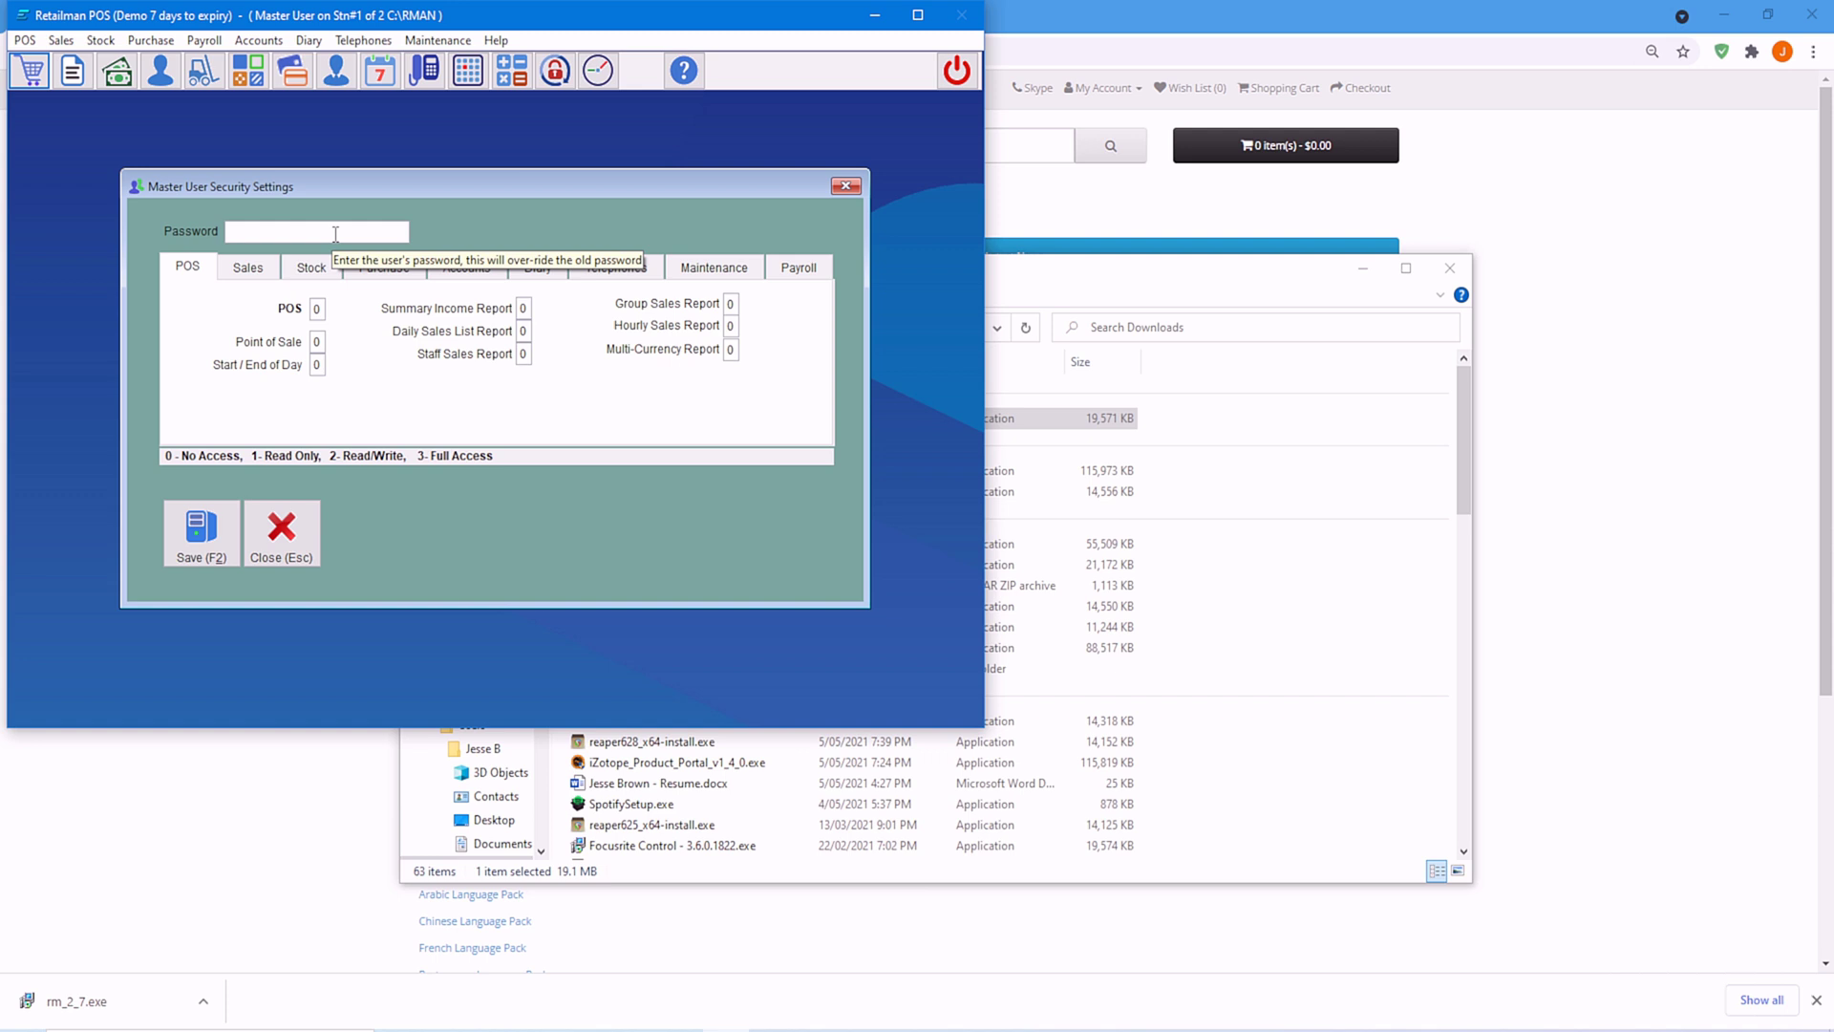
type("1")
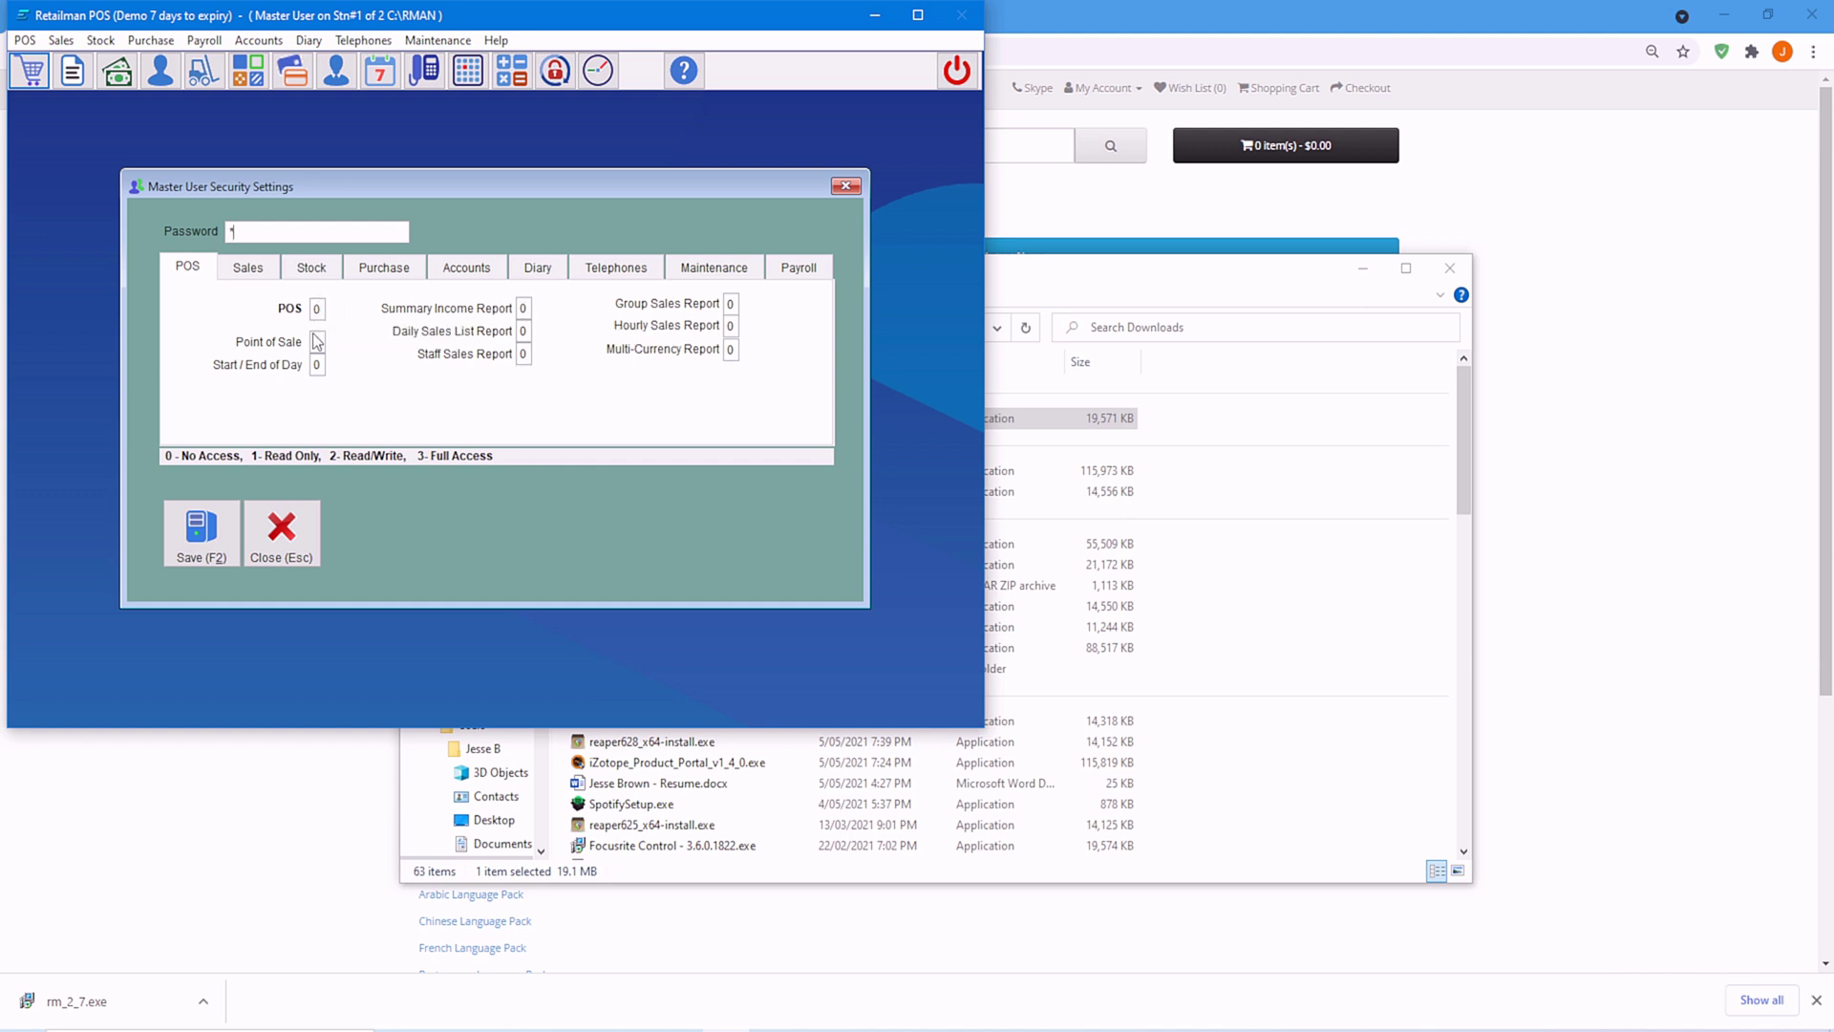
left_click(262, 273)
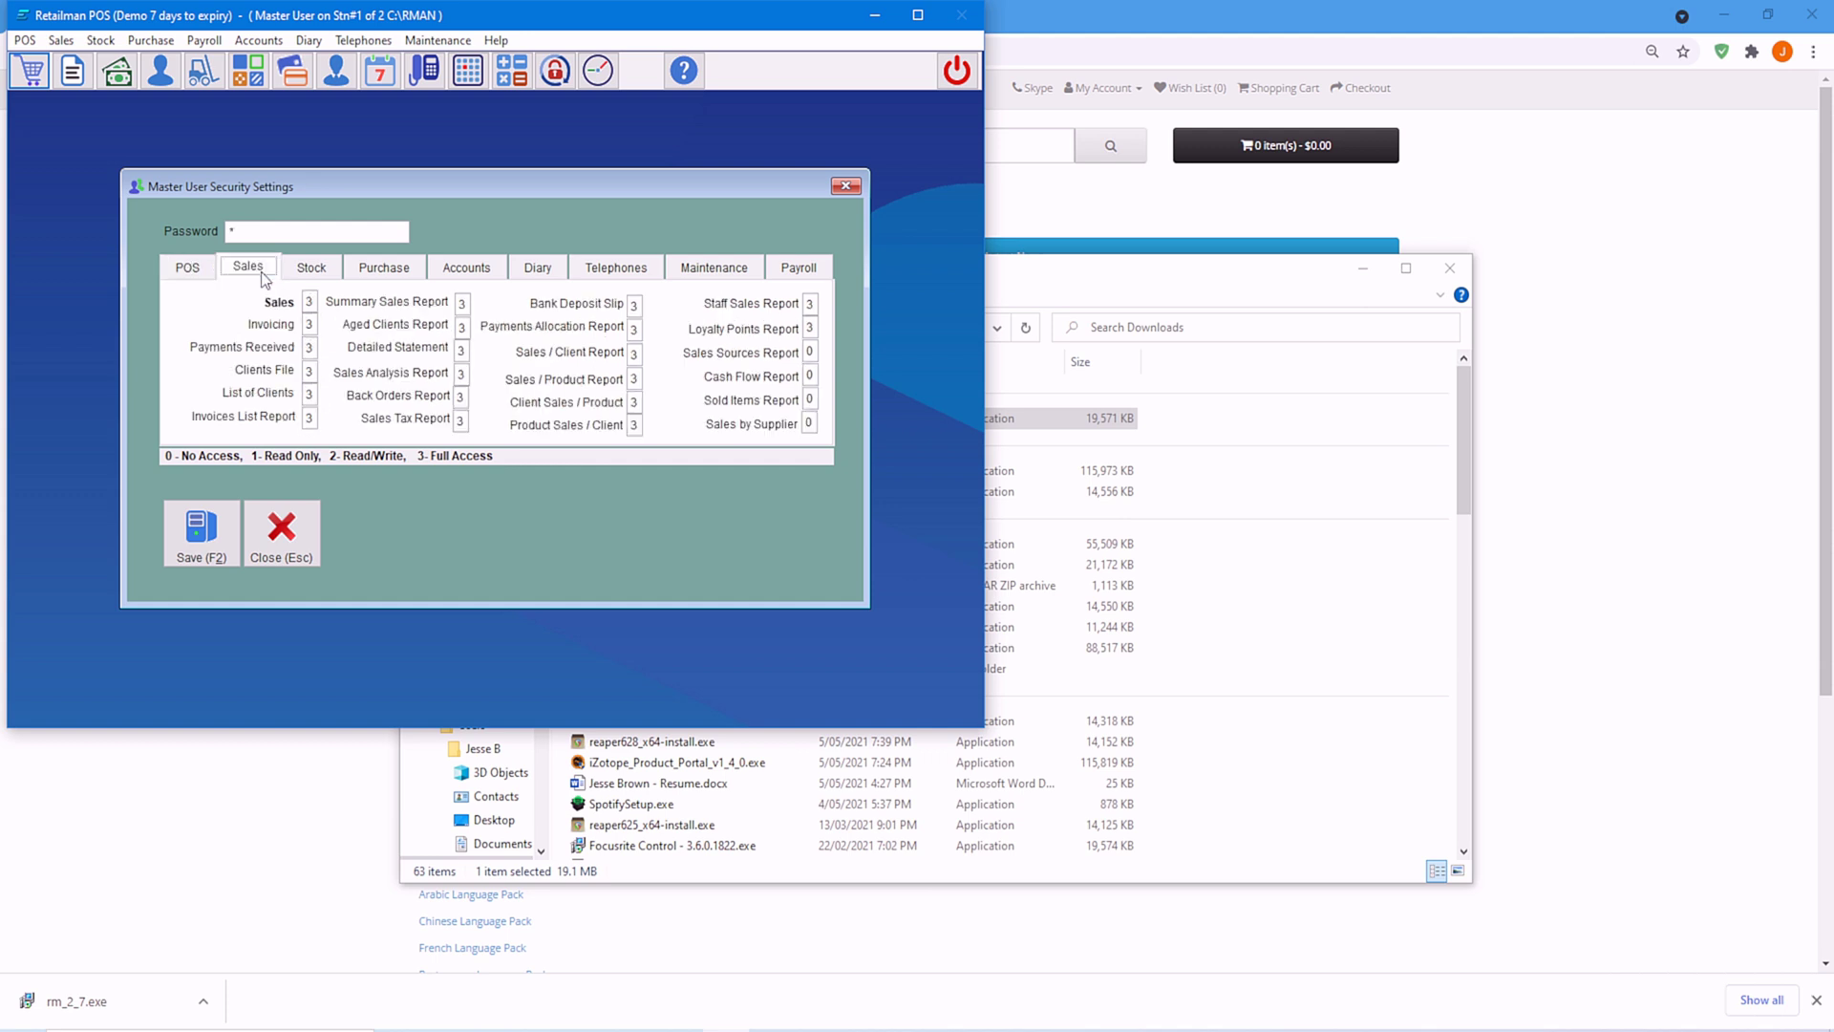
left_click(322, 267)
left_click(380, 269)
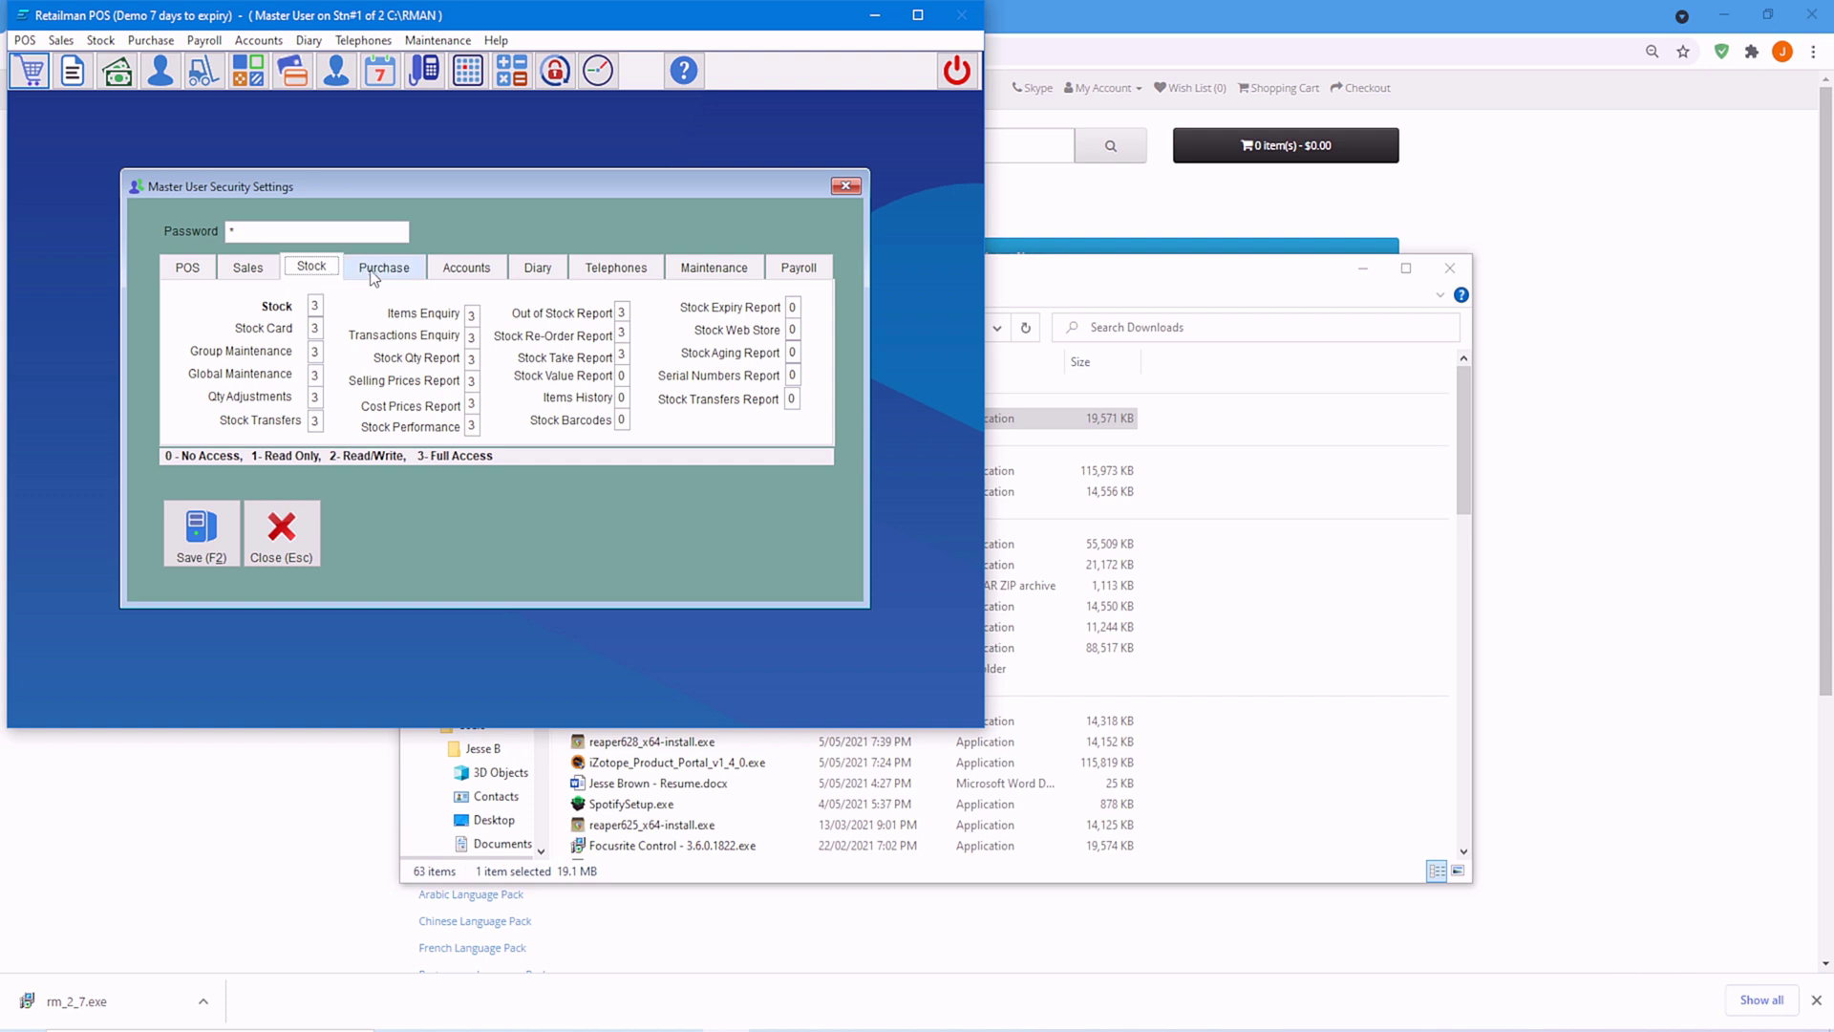
left_click(483, 273)
- Review the Diary, Telephones, Maintenance, Payroll, POS and Sales permissions, then save Master User's settings
left_click(540, 270)
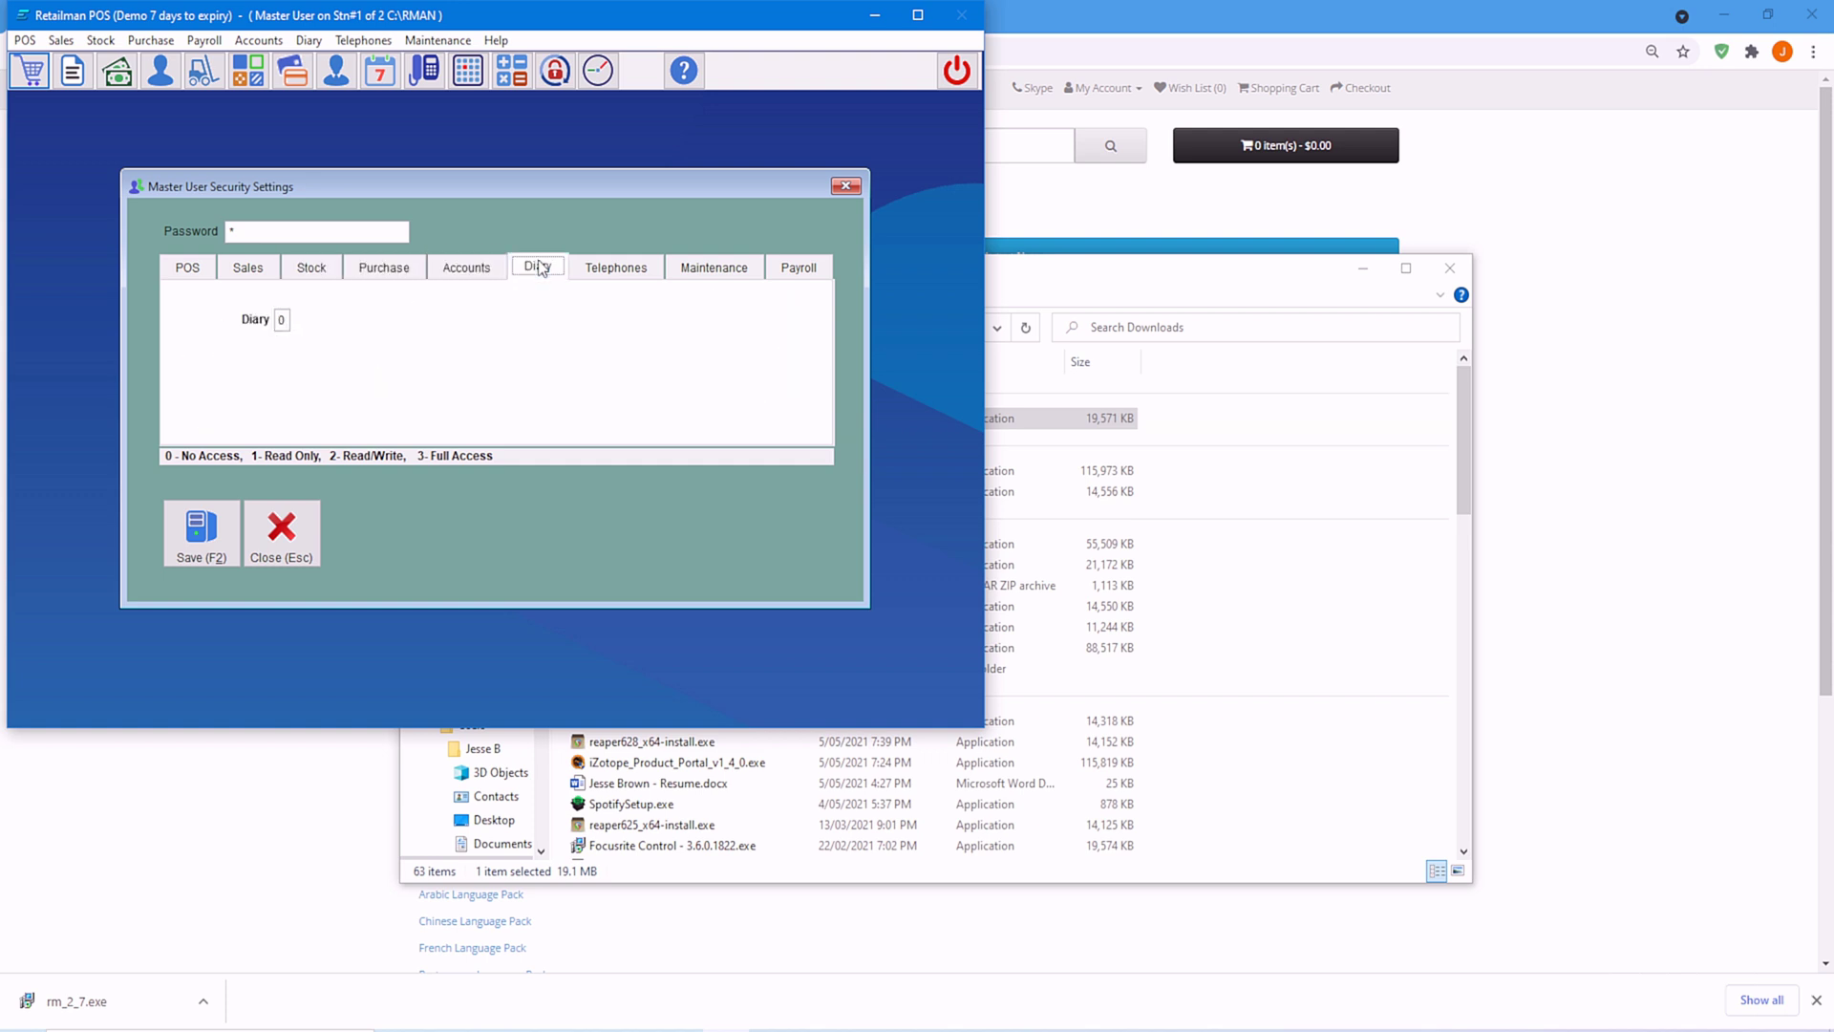
left_click(588, 264)
left_click(717, 272)
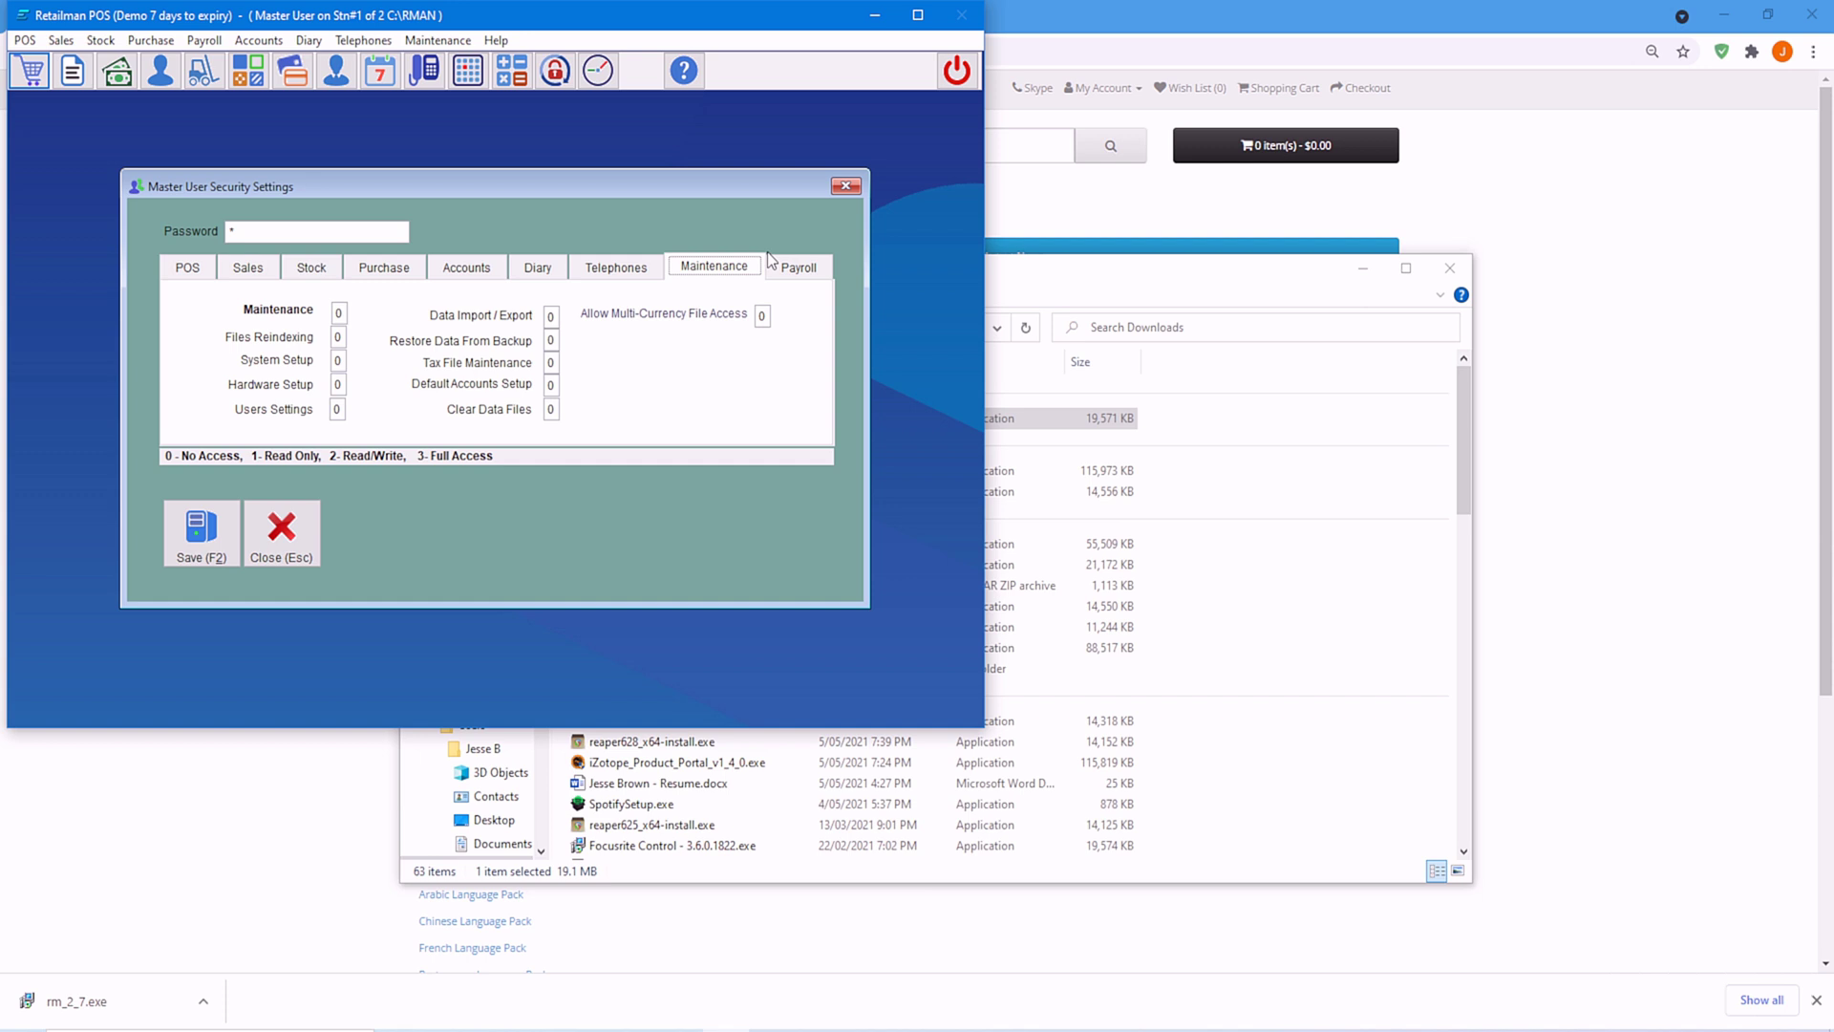
left_click(800, 270)
left_click(192, 270)
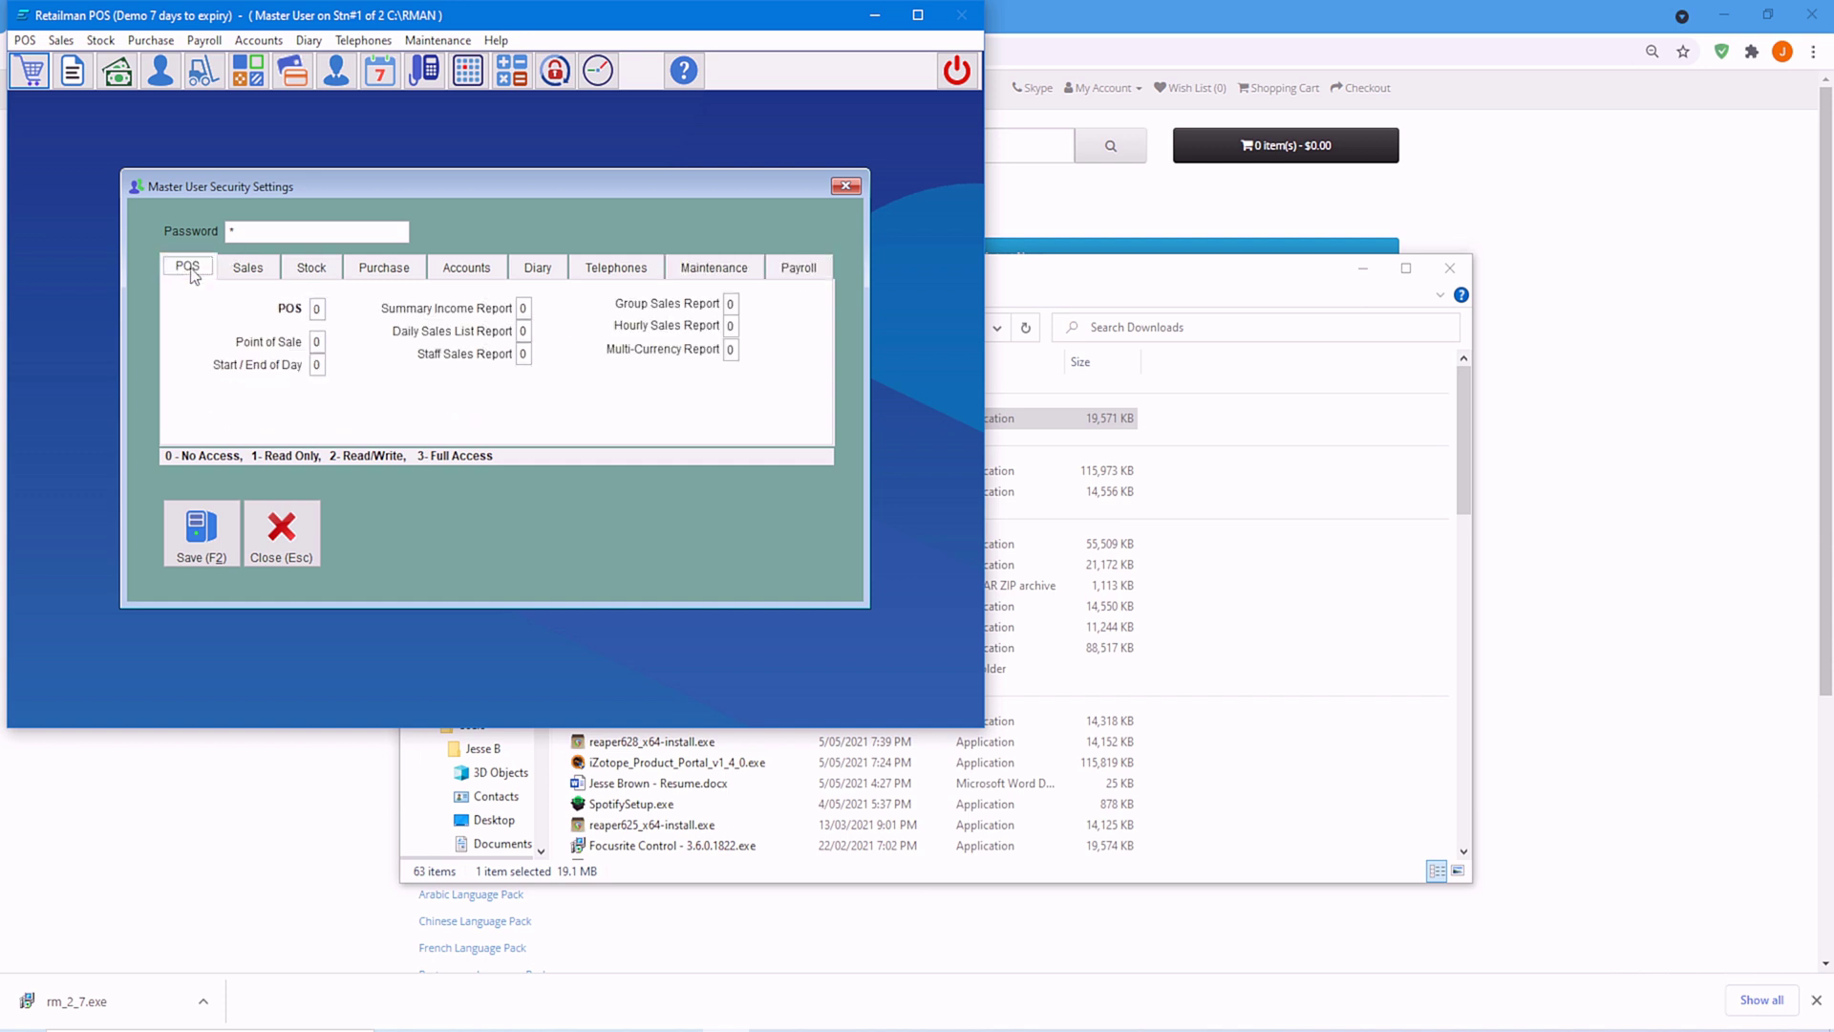
left_click(248, 270)
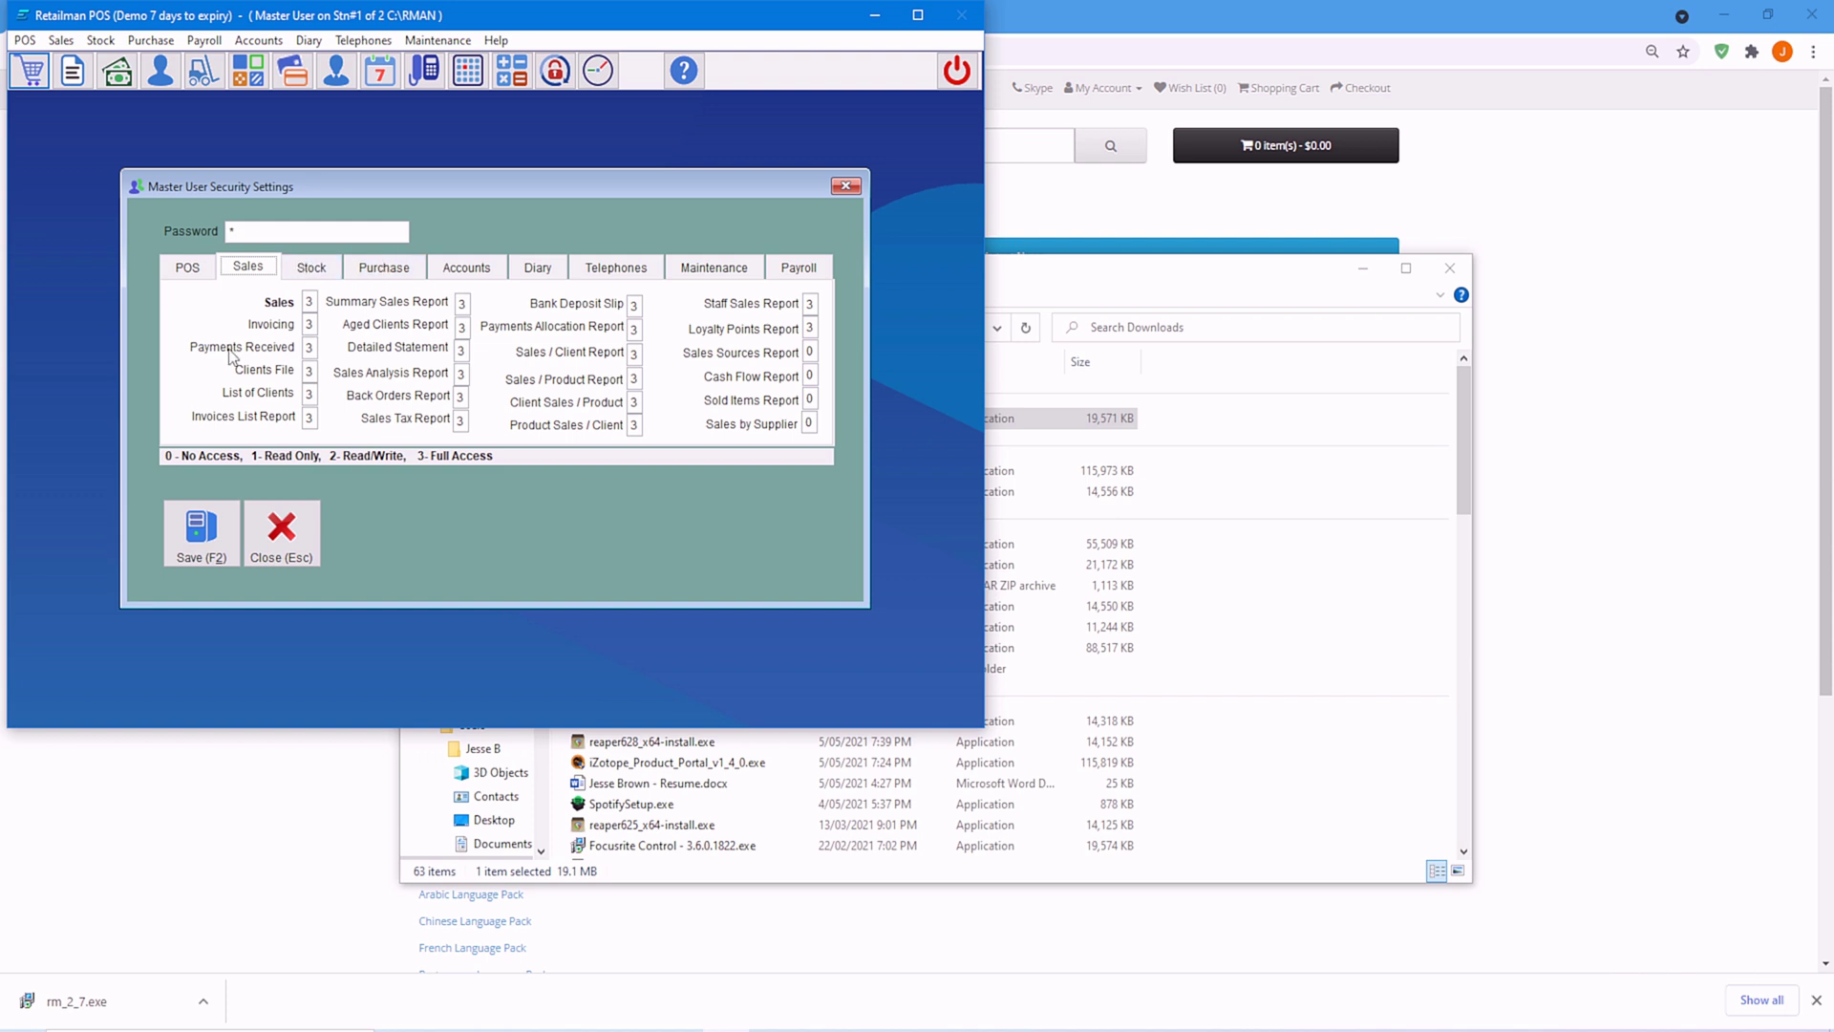
left_click(202, 540)
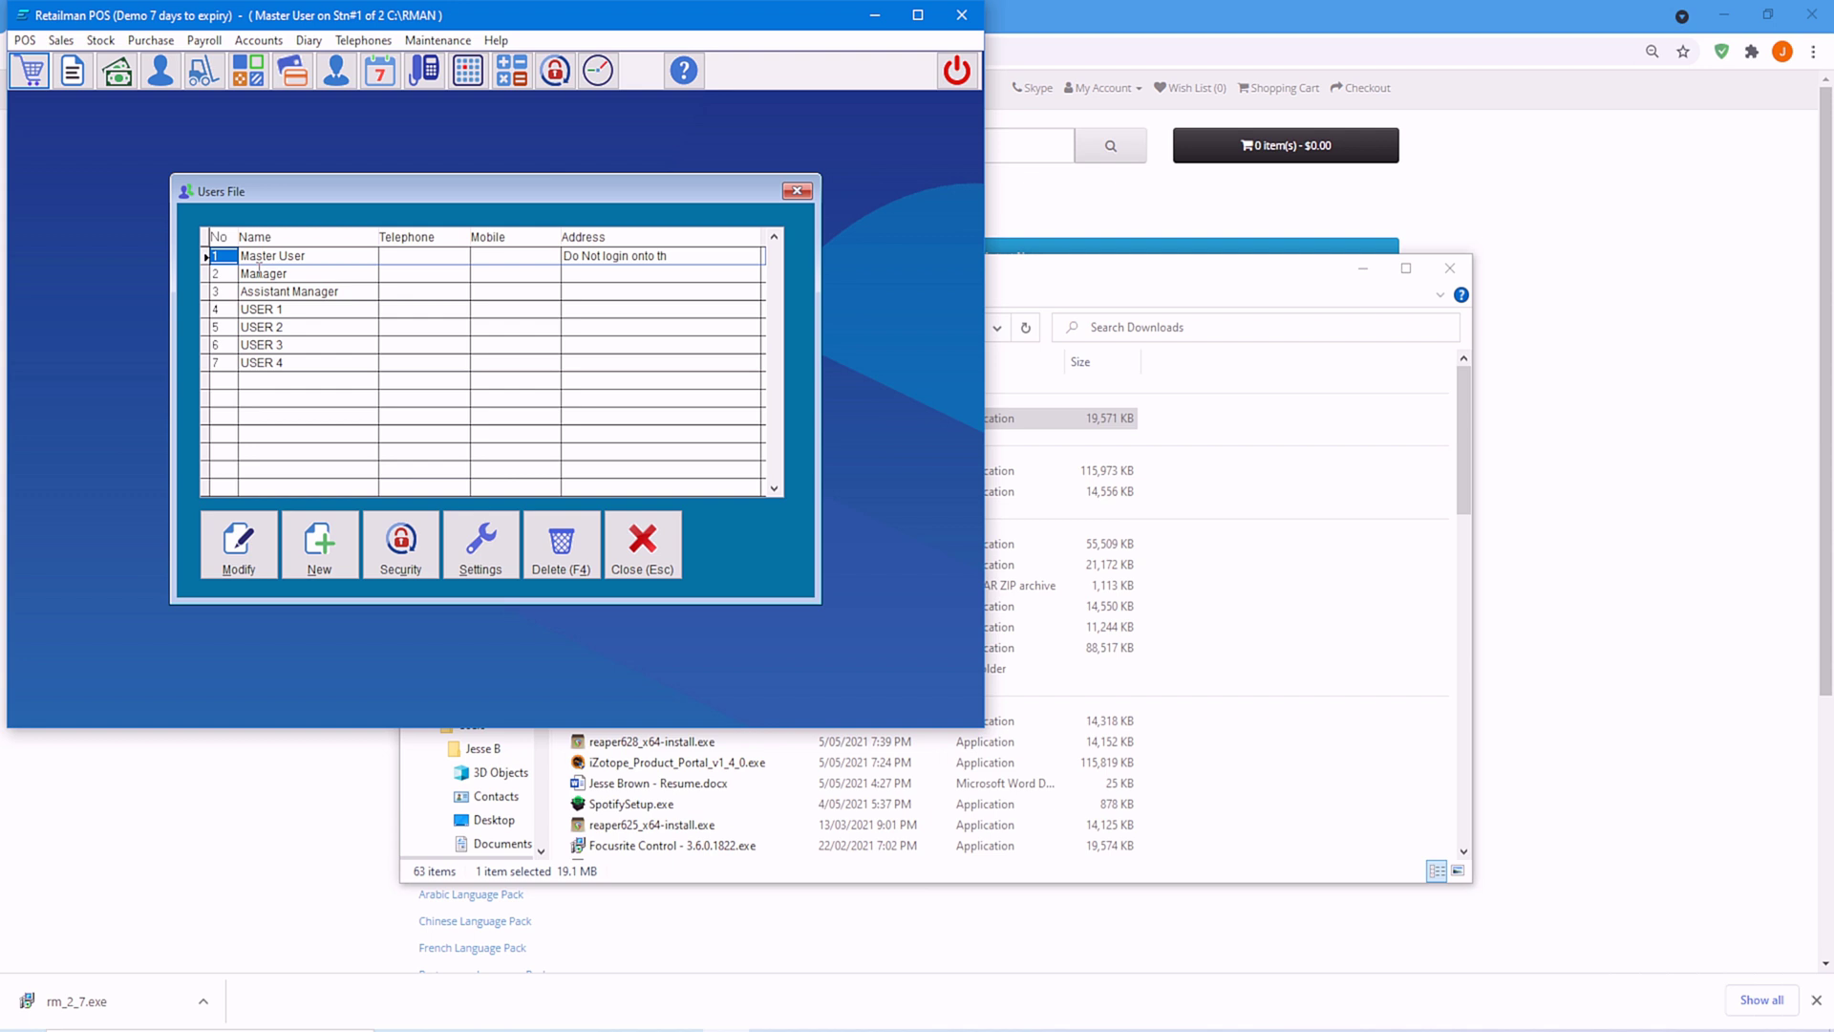
- Give Manager a password, review its Sales, Stock, Purchase, POS, Accounts and Diary permissions, and save
left_click(258, 273)
left_click(404, 530)
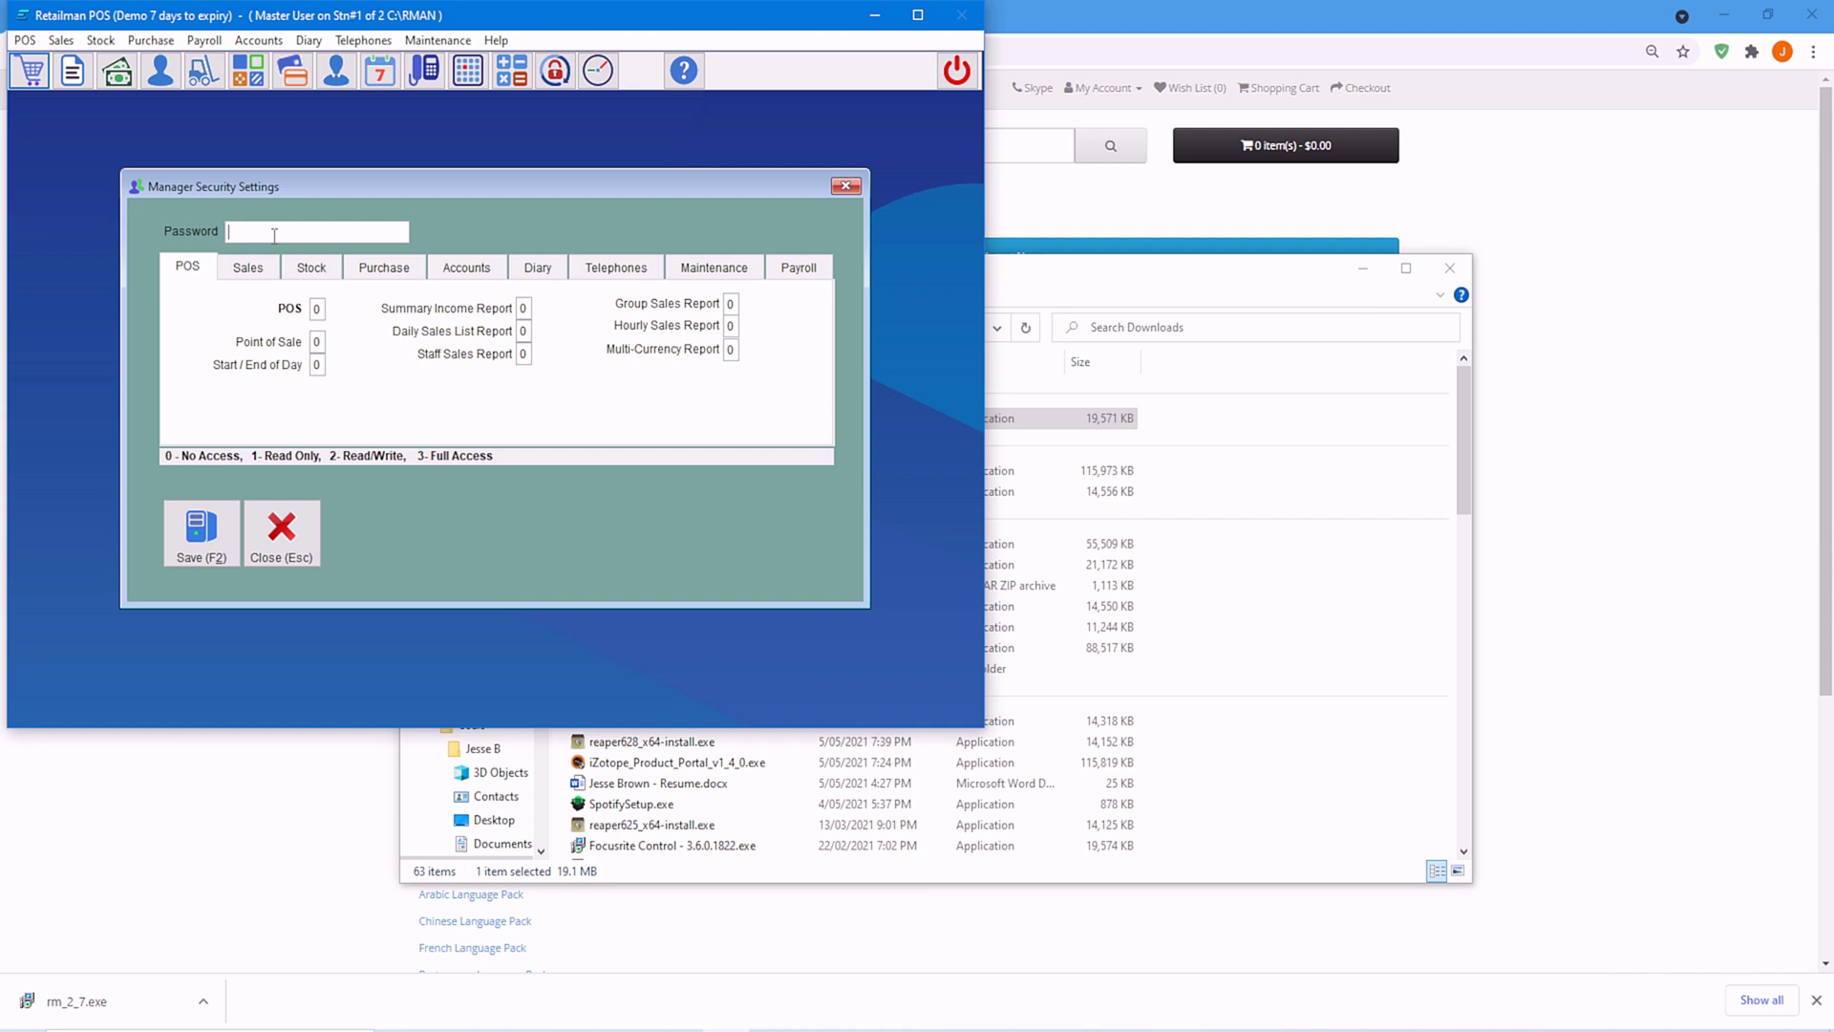
type("1")
left_click(250, 275)
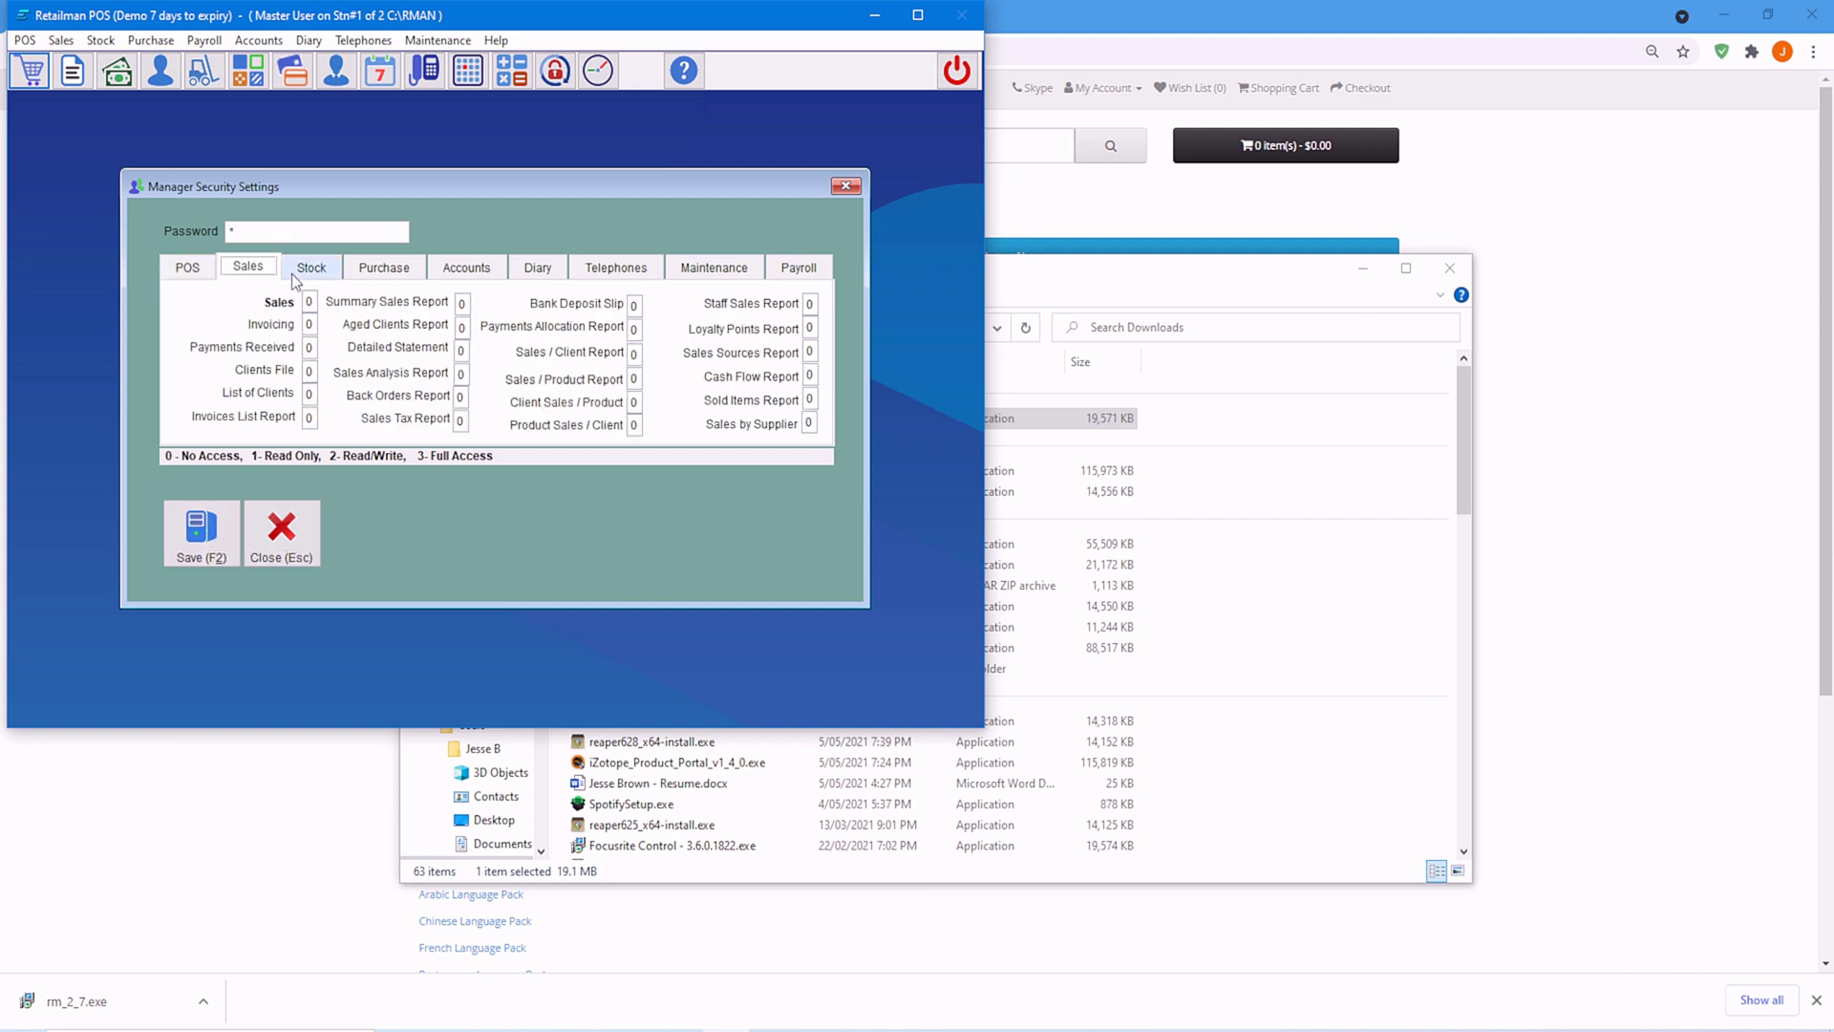
left_click(311, 267)
left_click(381, 275)
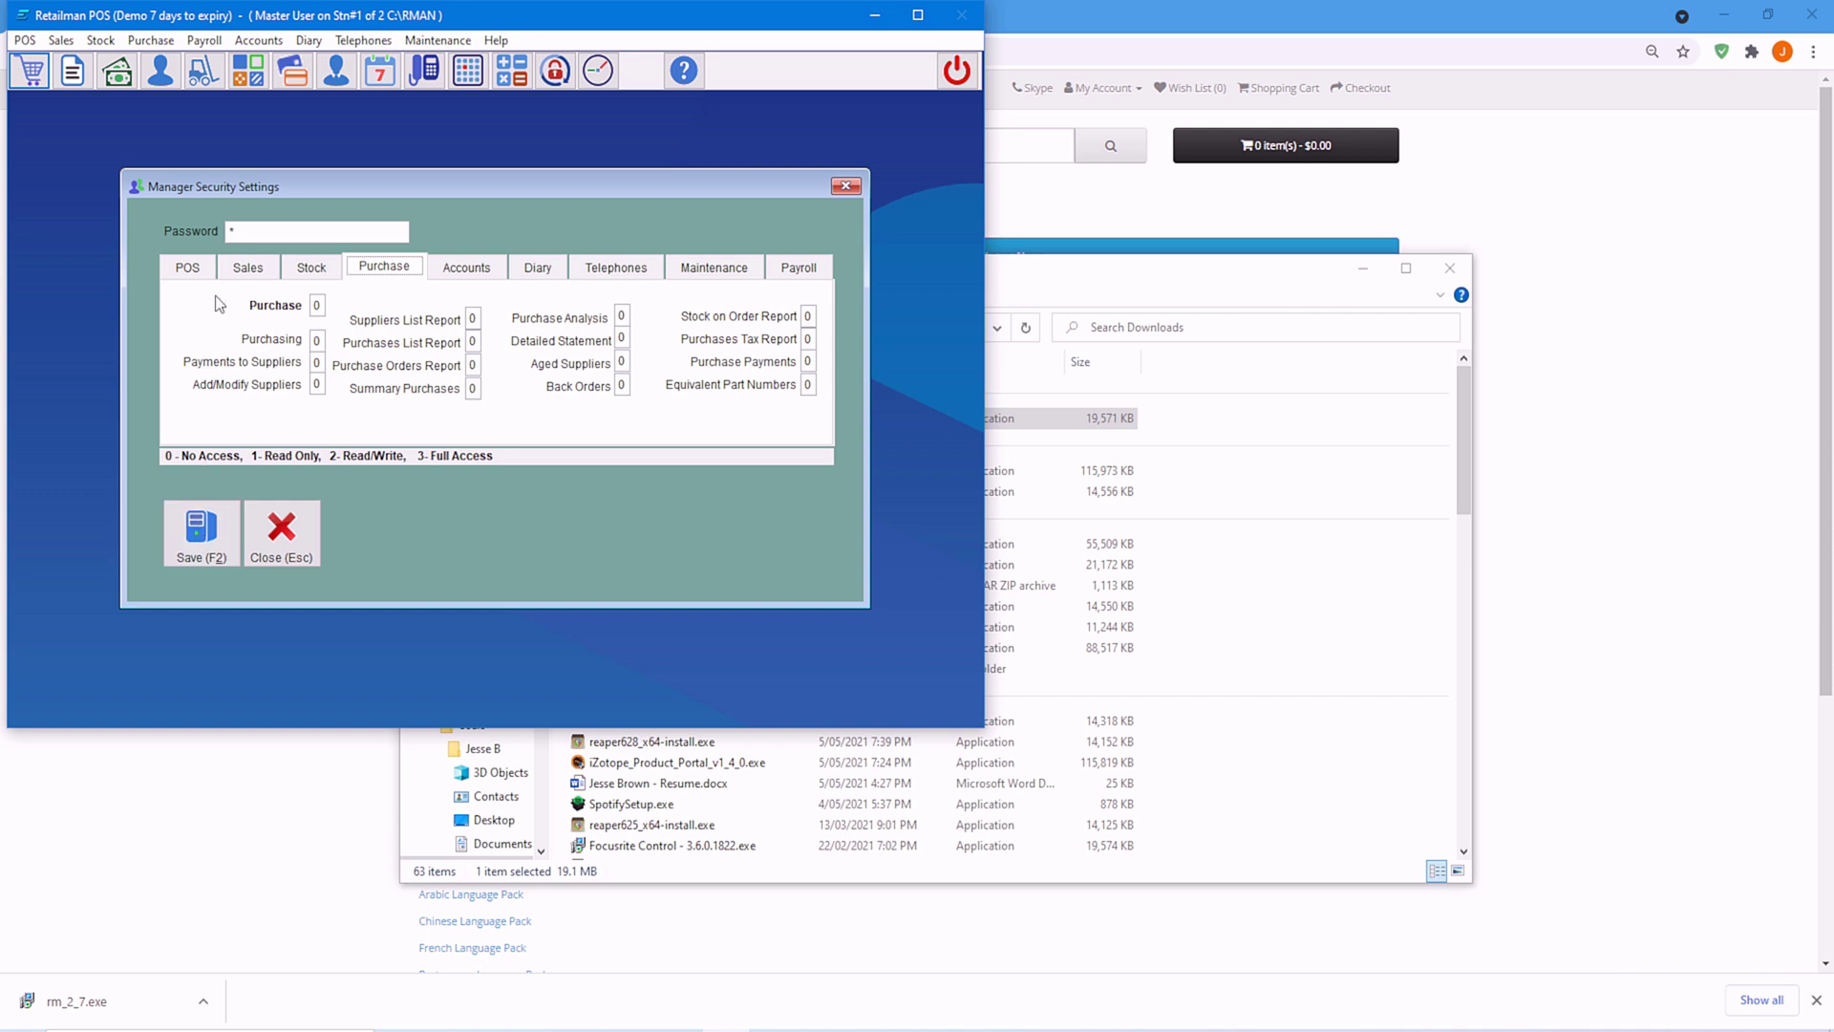
left_click(191, 273)
left_click(236, 230)
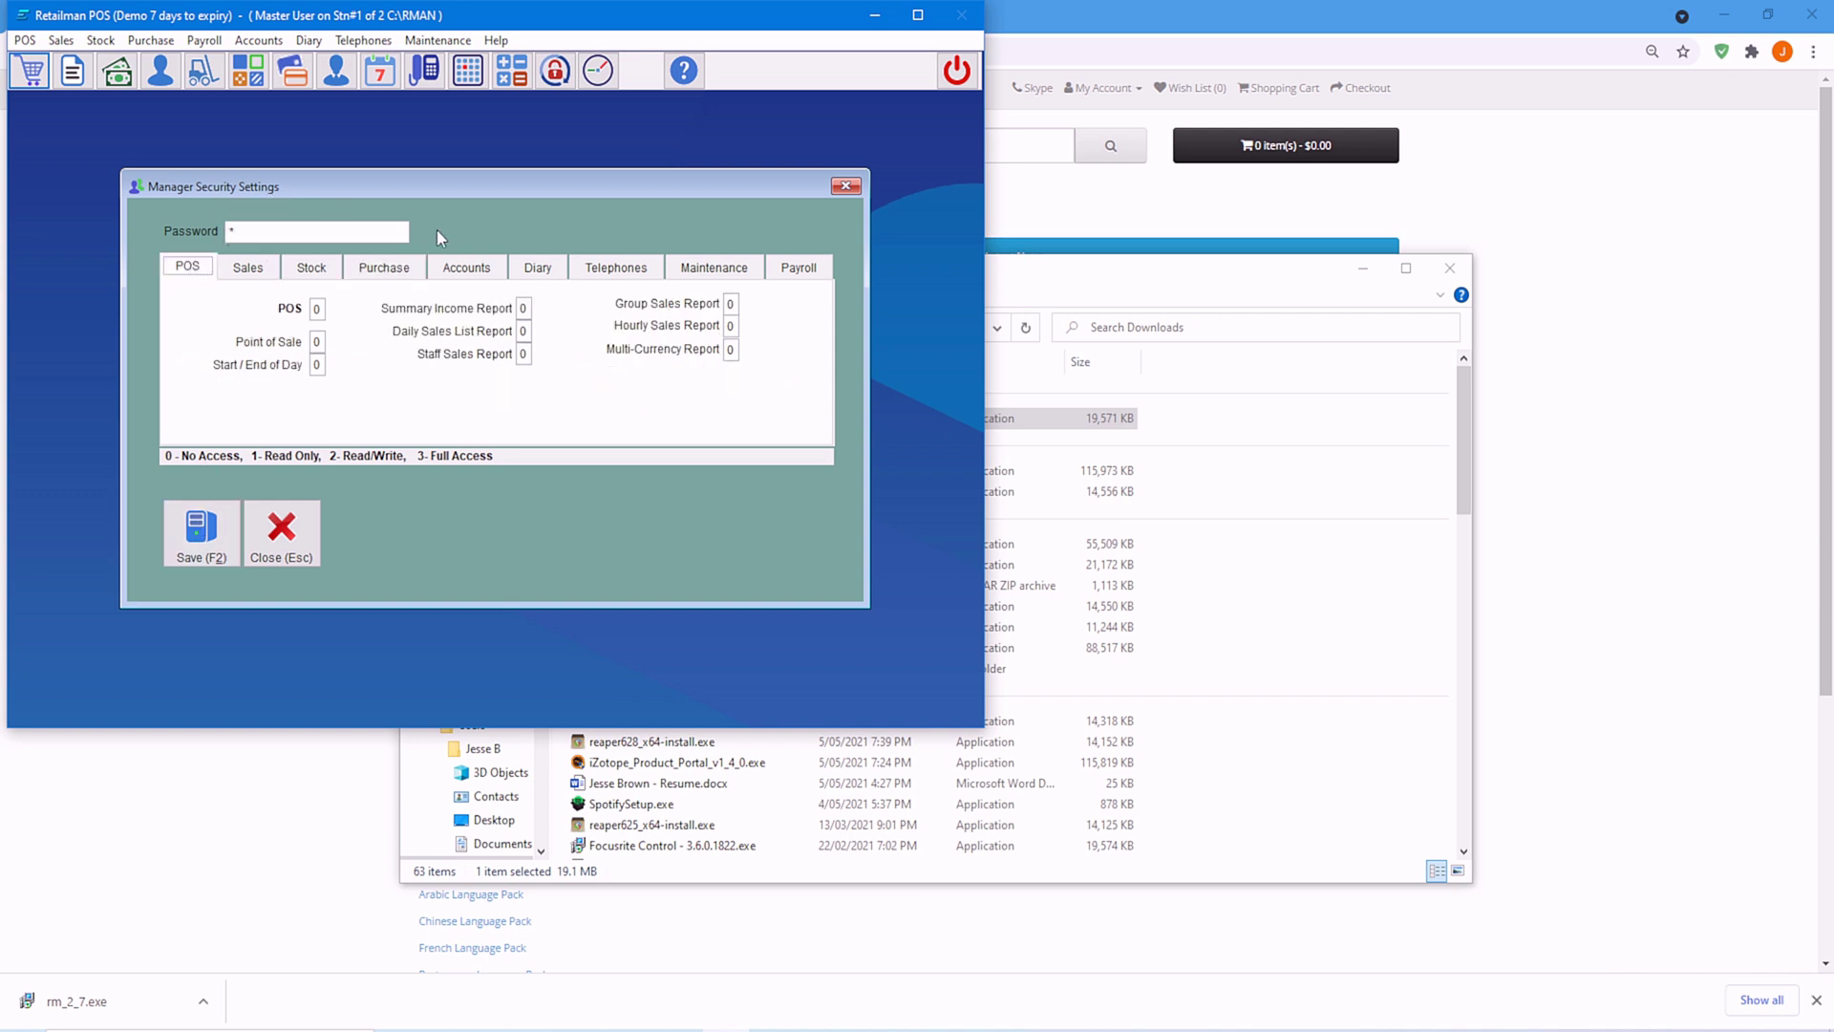
left_click(473, 272)
left_click(557, 269)
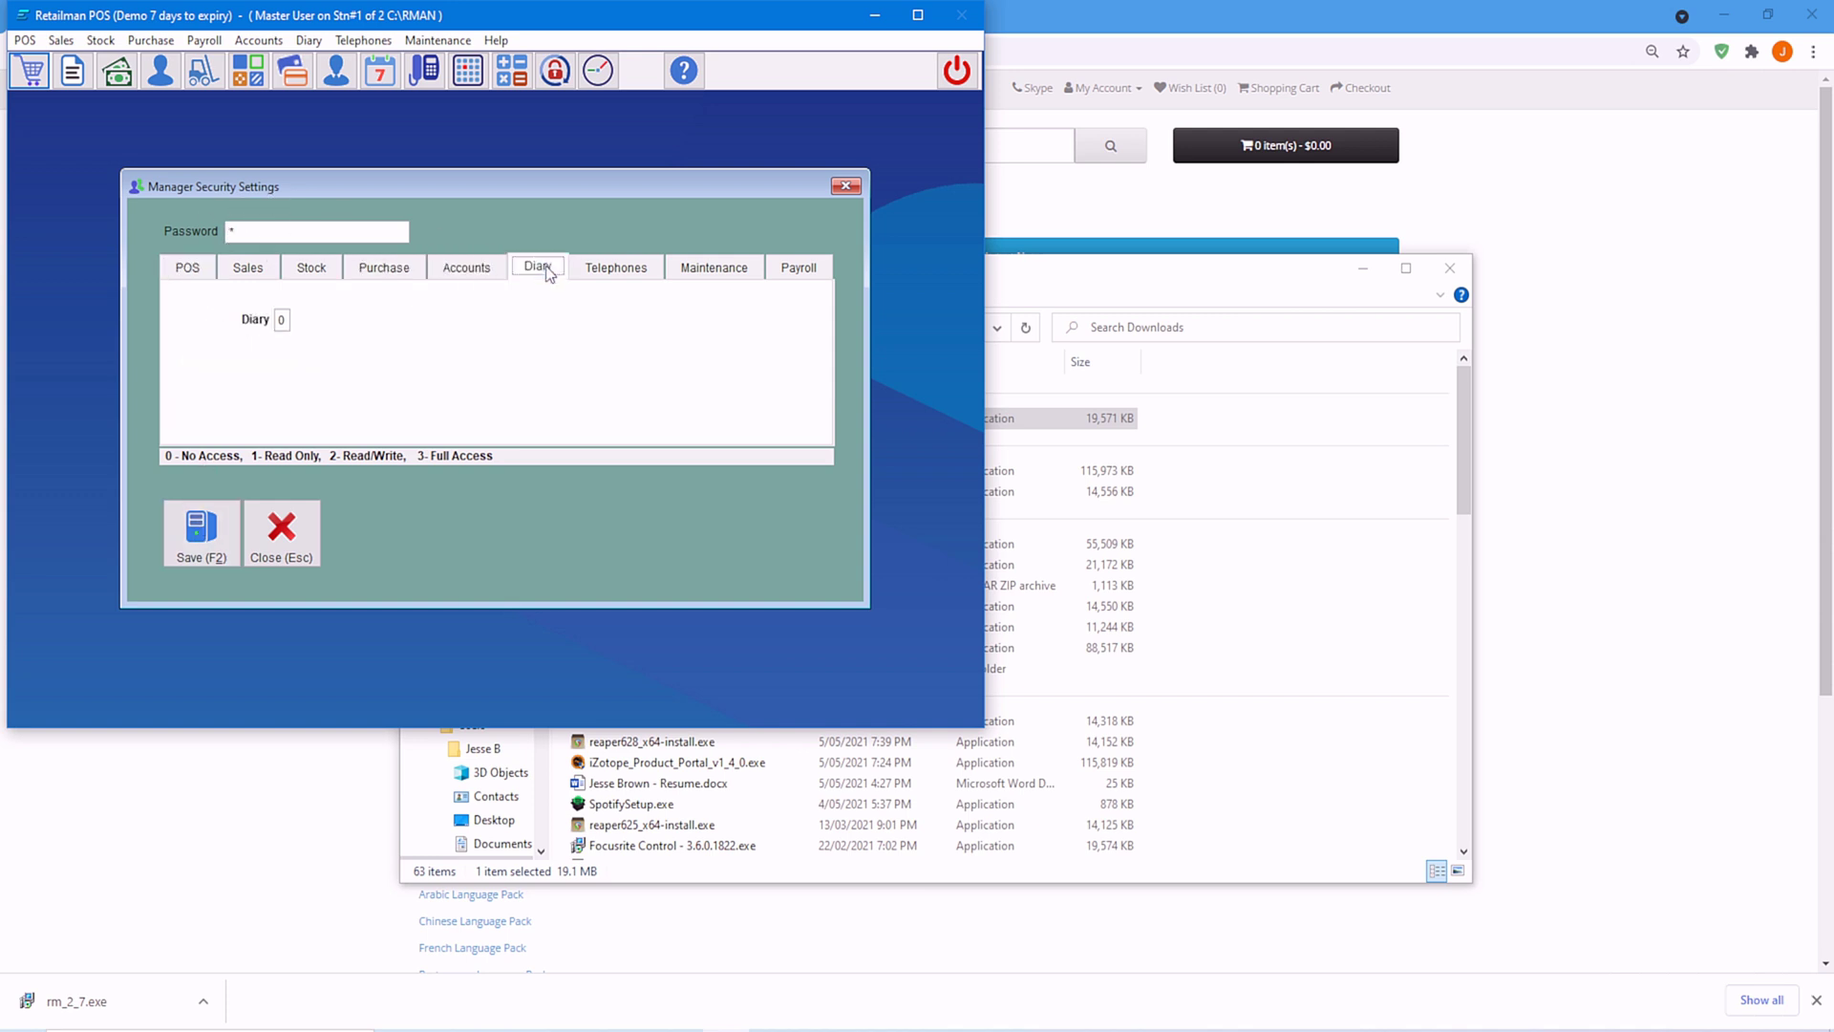
left_click(187, 269)
left_click(198, 550)
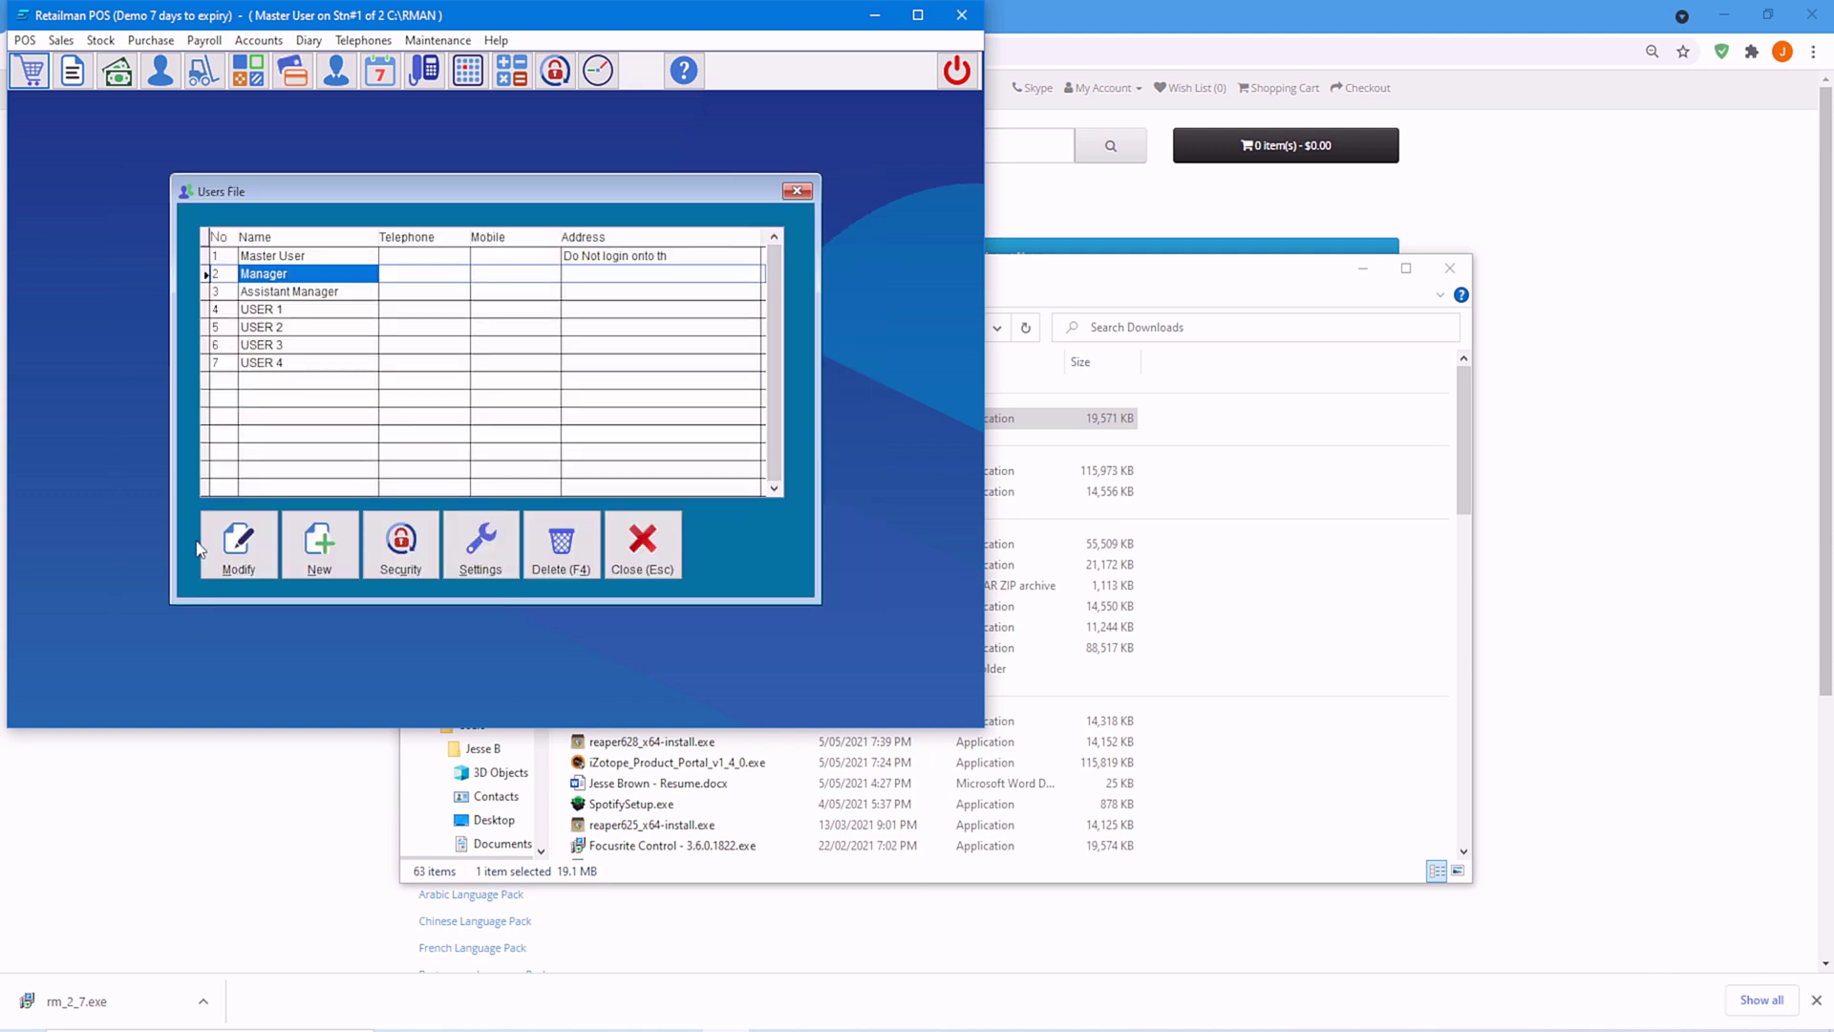
- Close the Users File and log in as Manager with its password
left_click(616, 543)
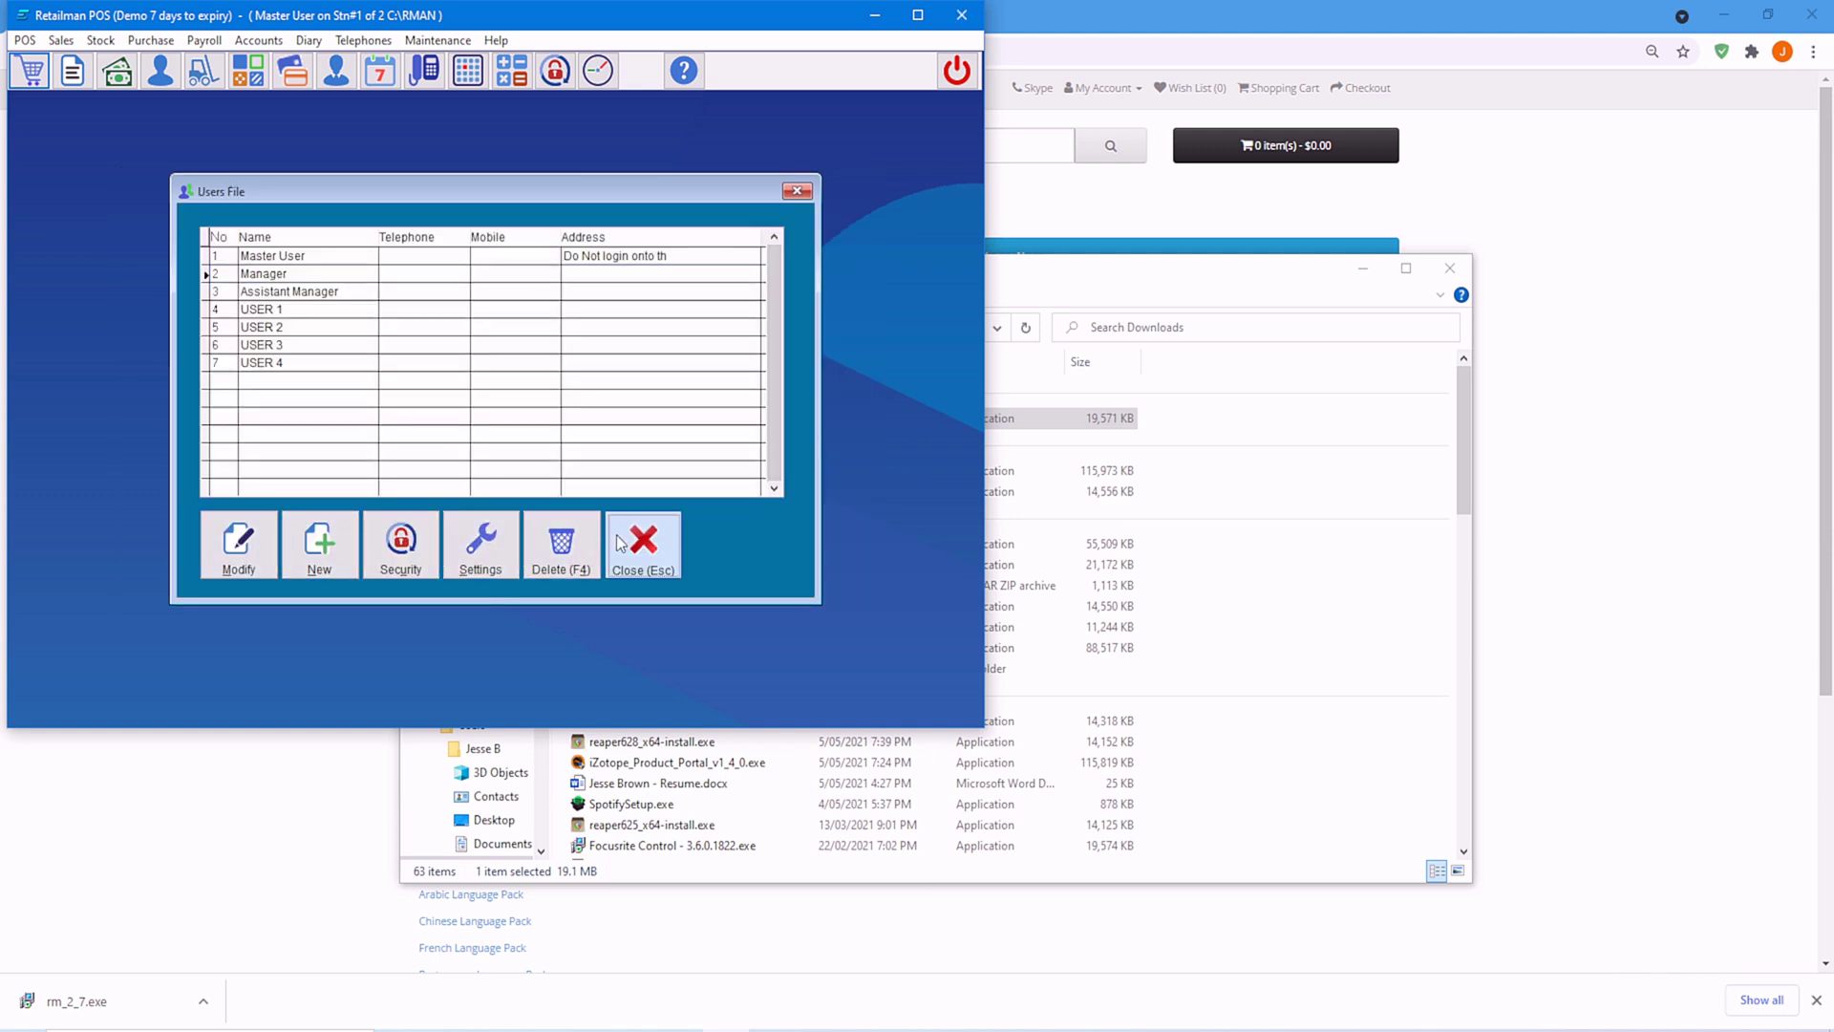
left_click(555, 70)
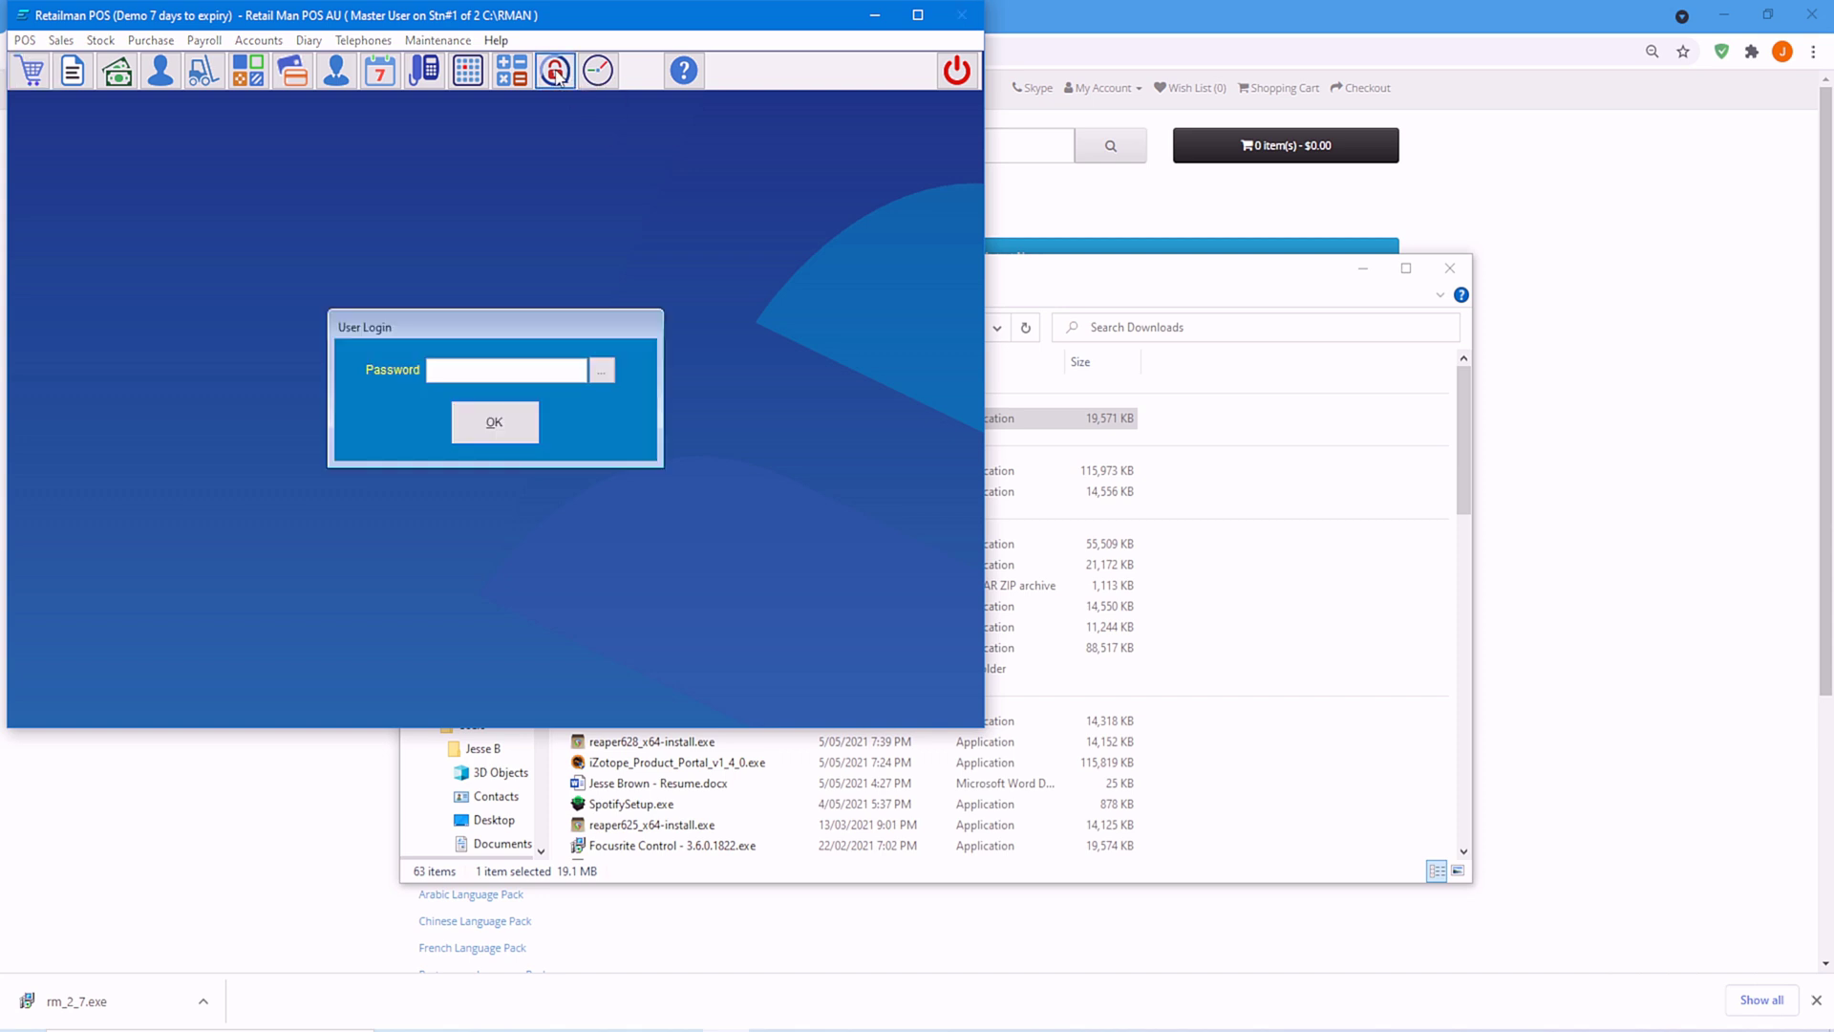
type("1")
left_click(496, 424)
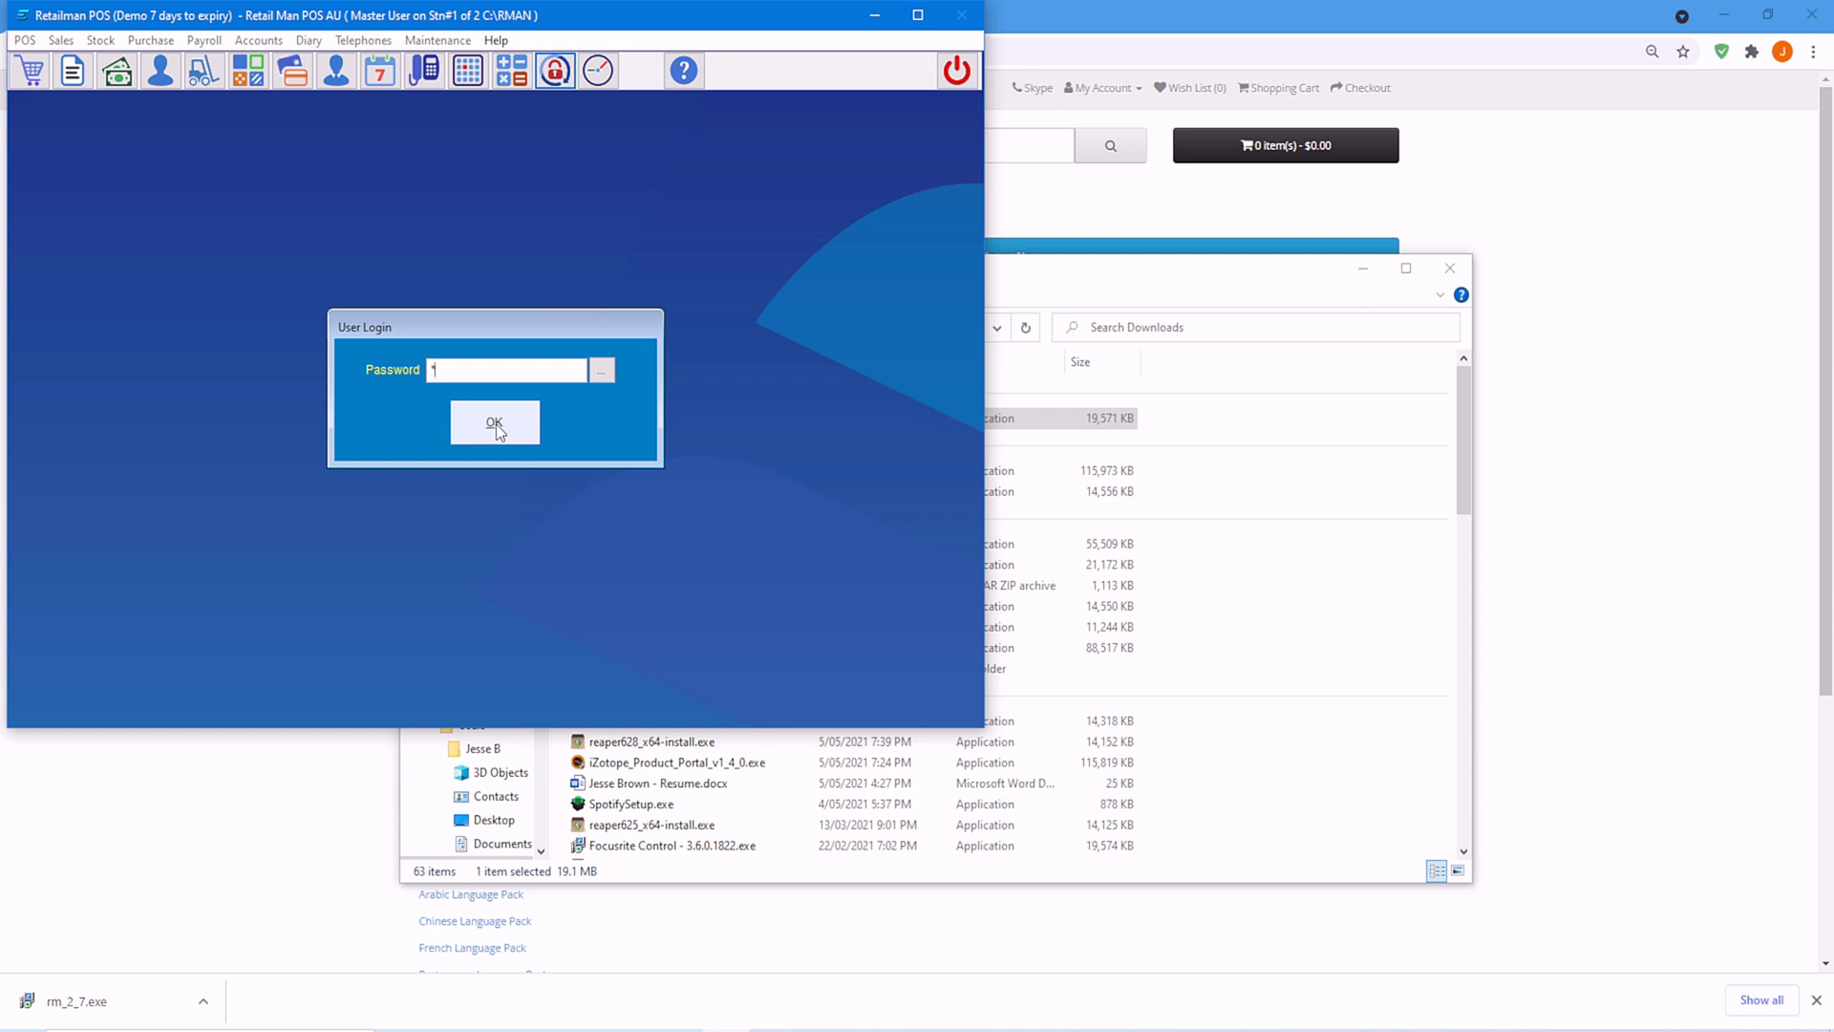
left_click(501, 432)
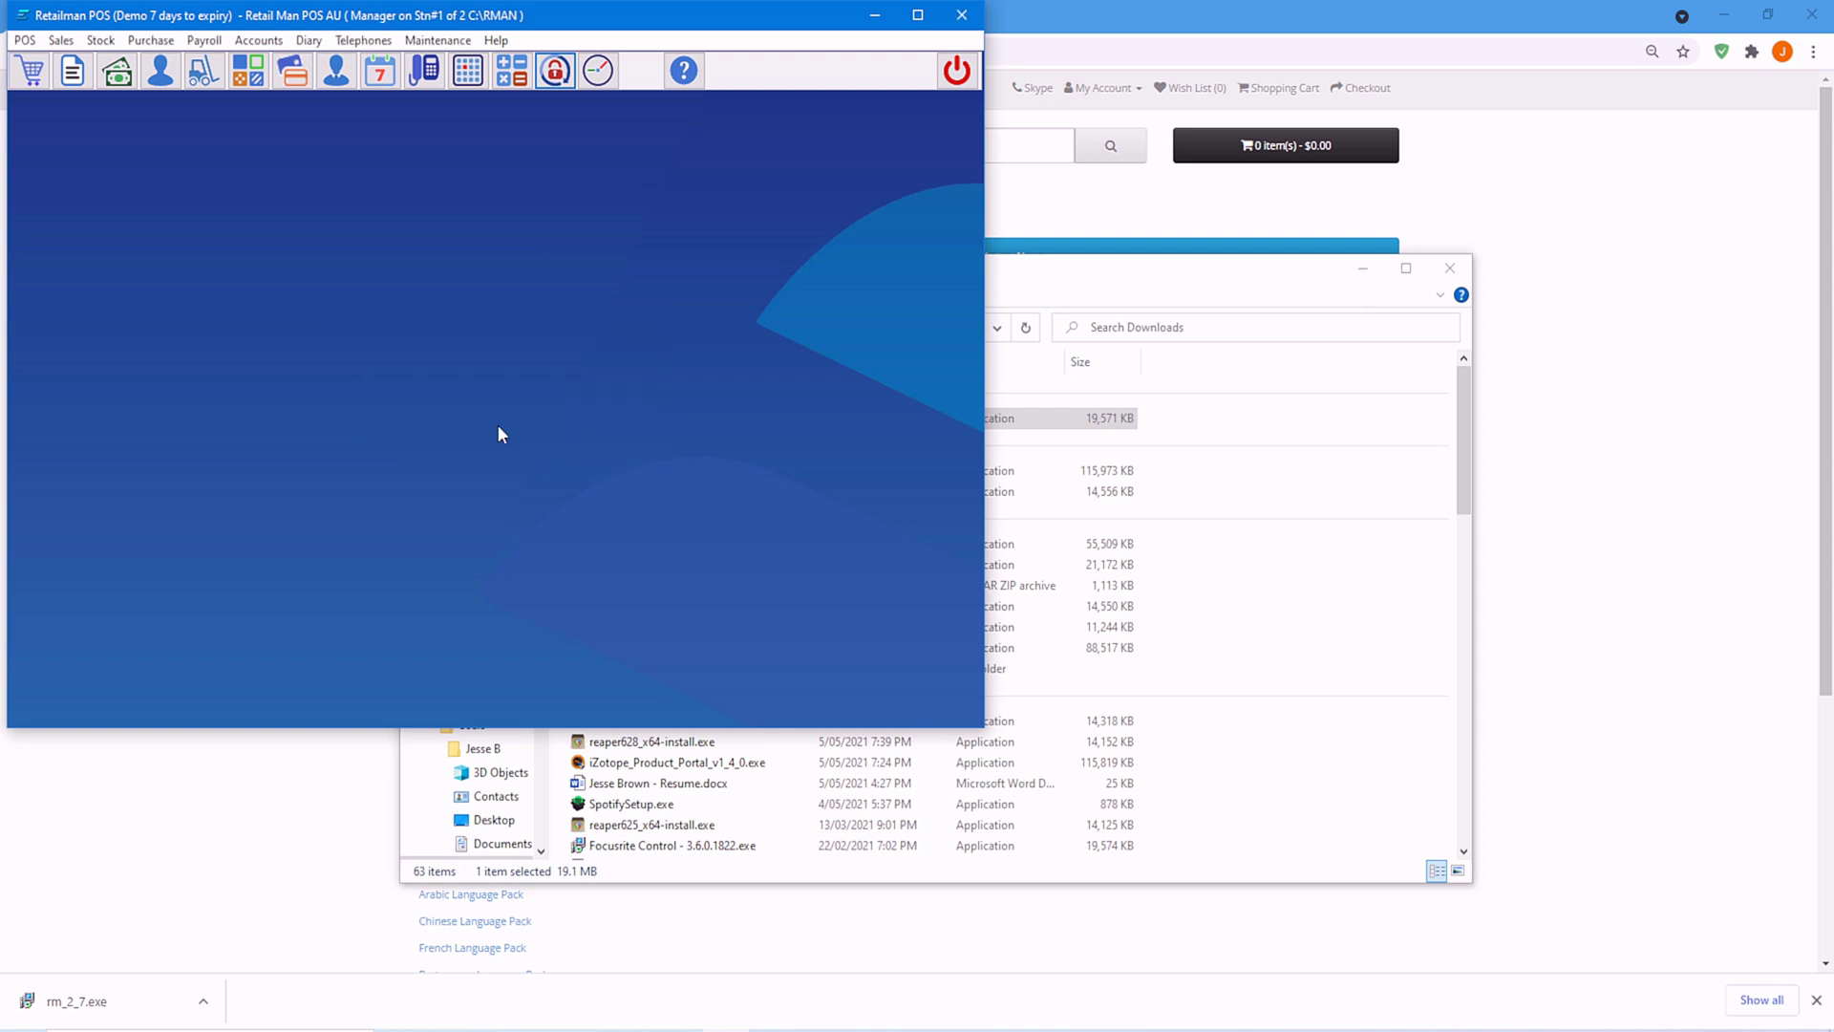
- Check Manager's access to the Maintenance, Diary, POS and Purchase menus
left_click(451, 36)
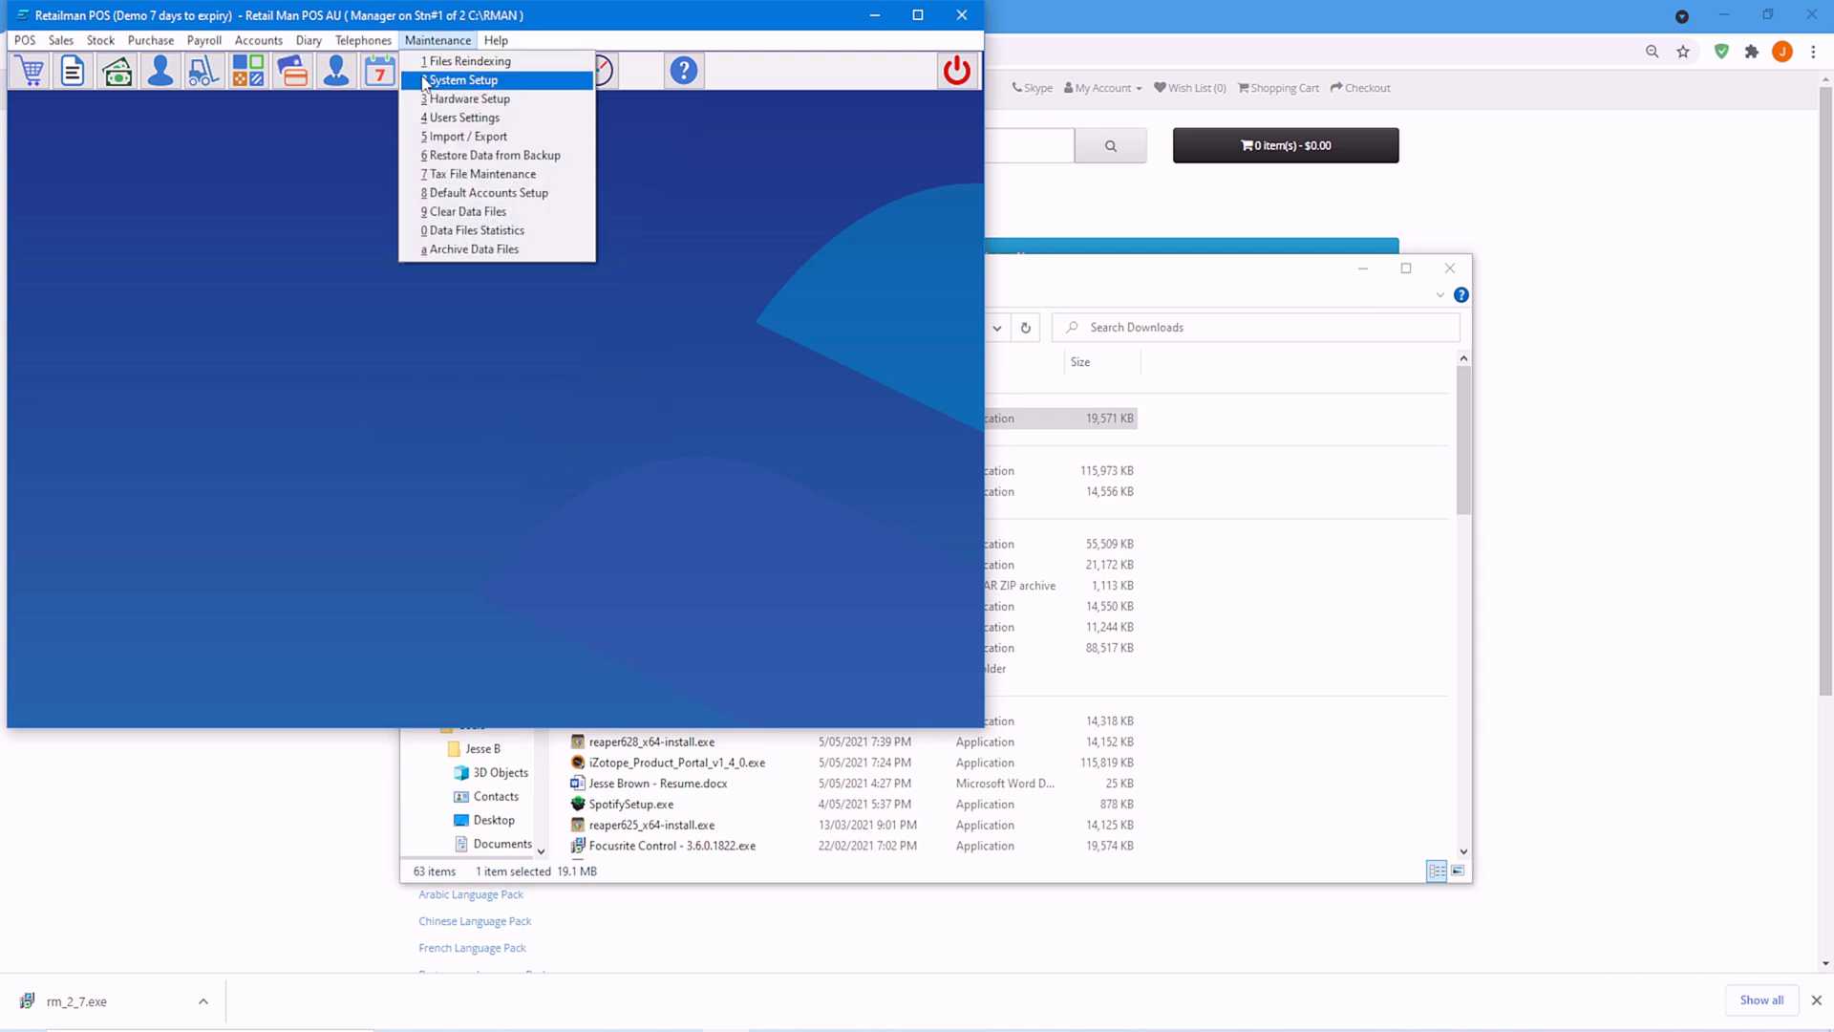
left_click(310, 41)
left_click(856, 103)
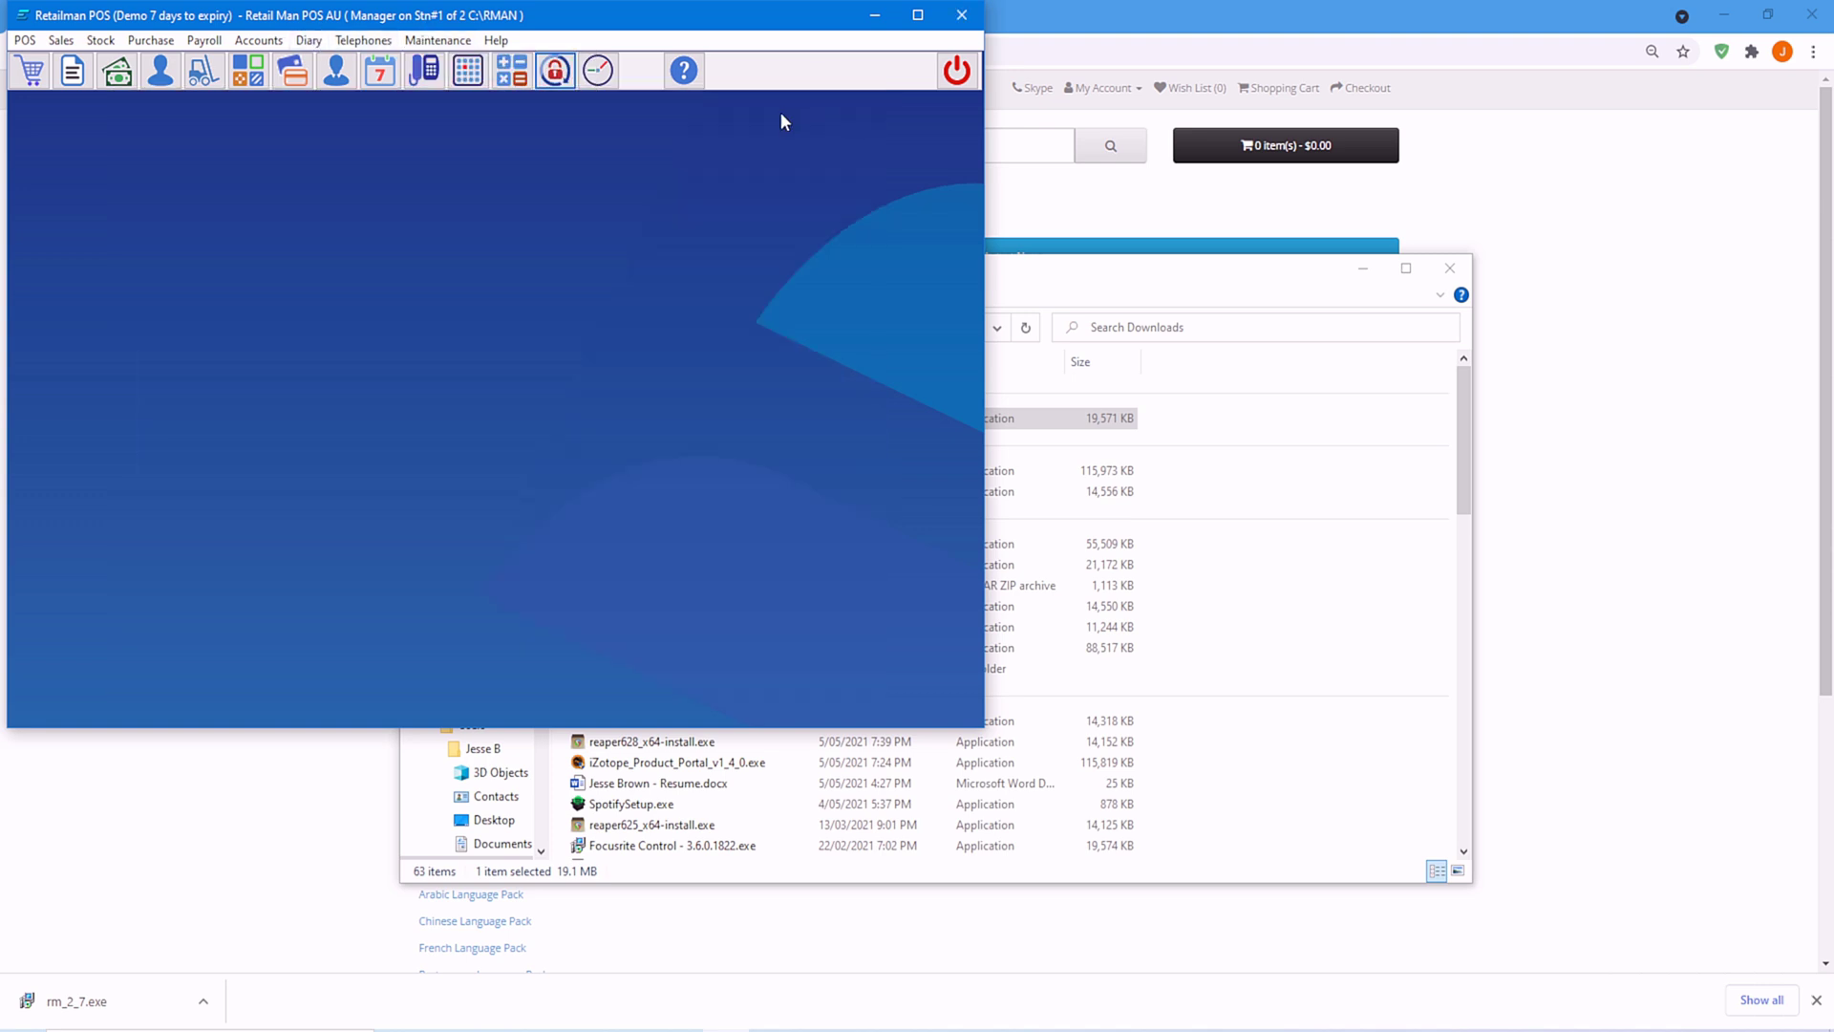
left_click(25, 40)
mouse_move(53, 50)
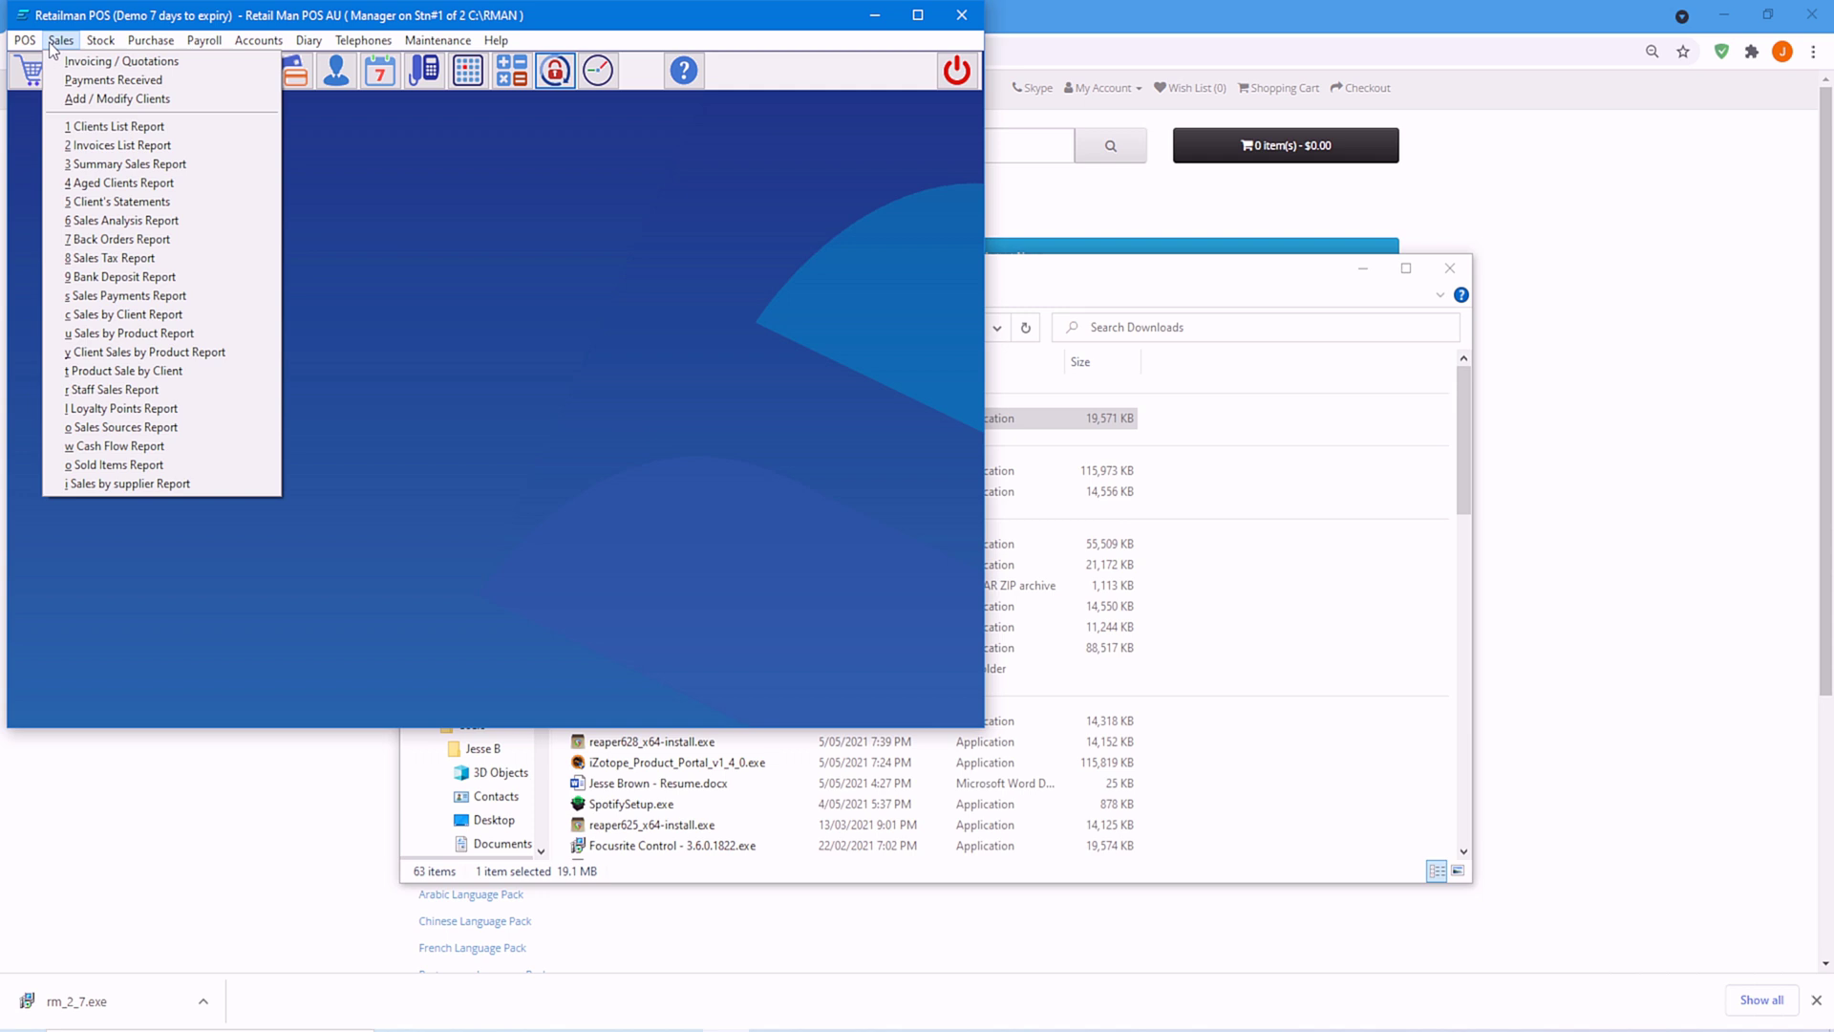
left_click(150, 43)
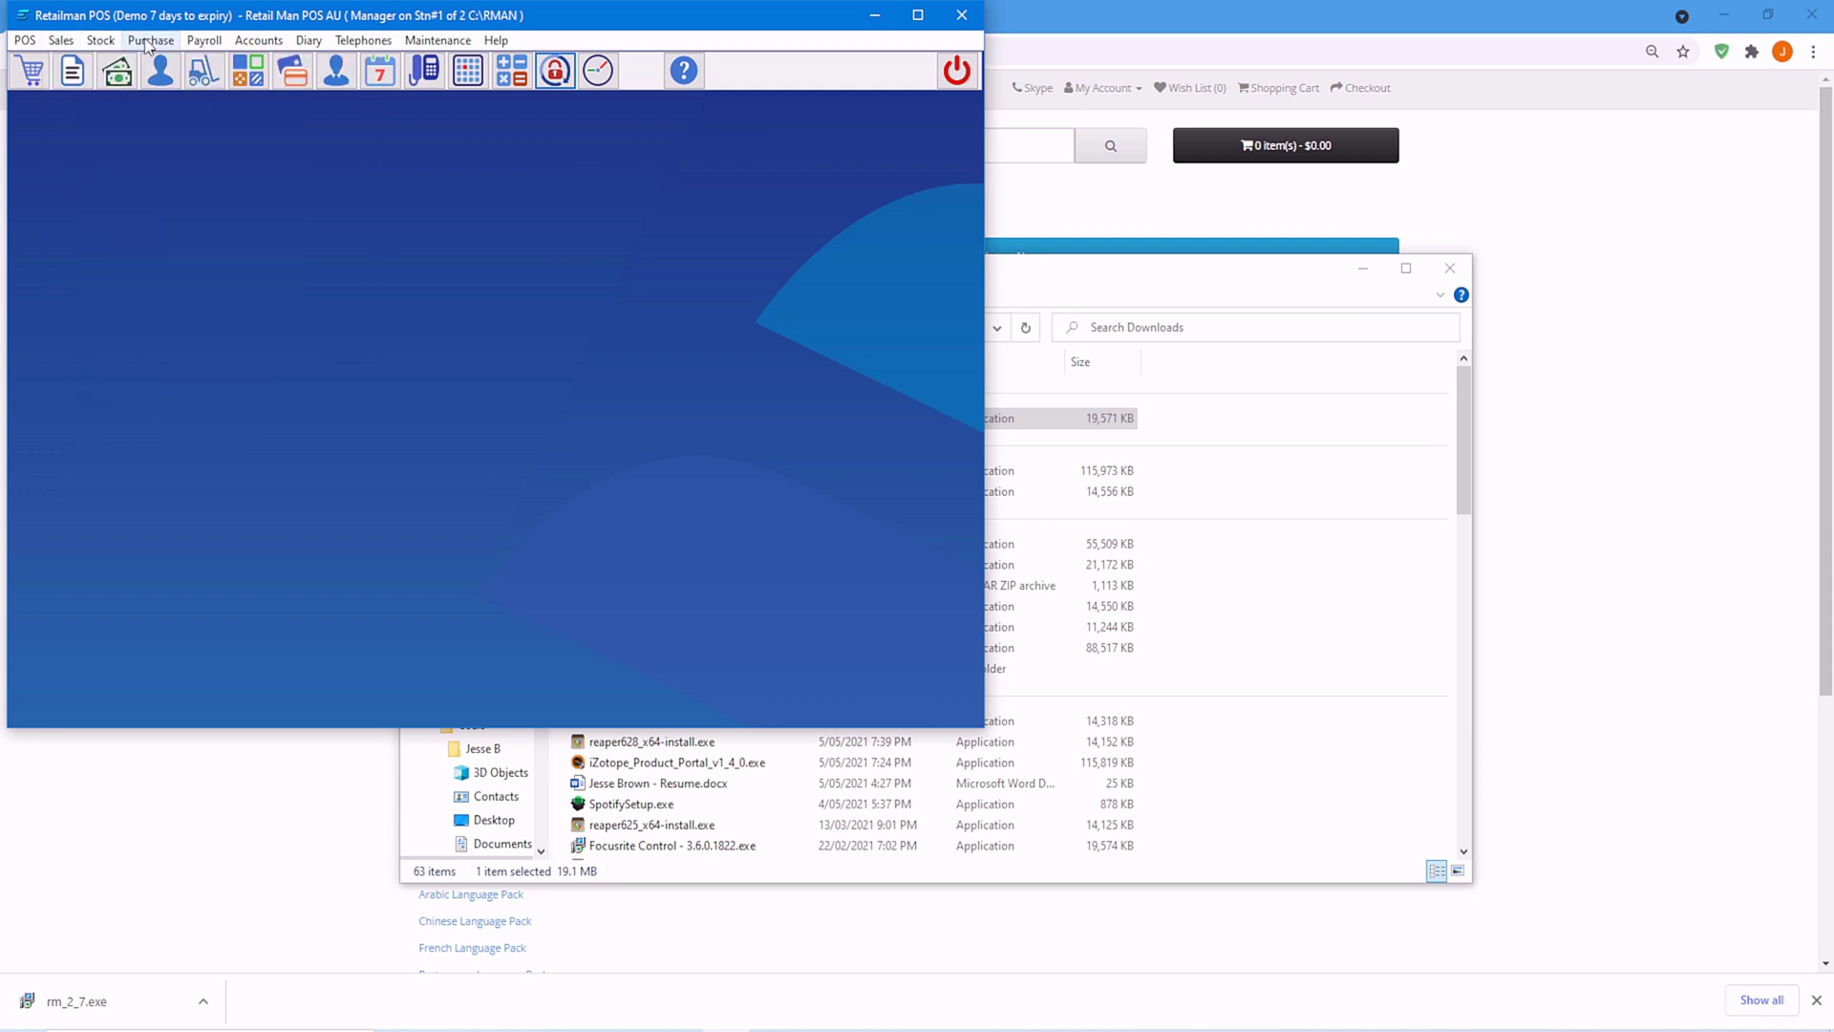
- Switch back to Master User and reopen Maintenance > Users Settings
left_click(556, 73)
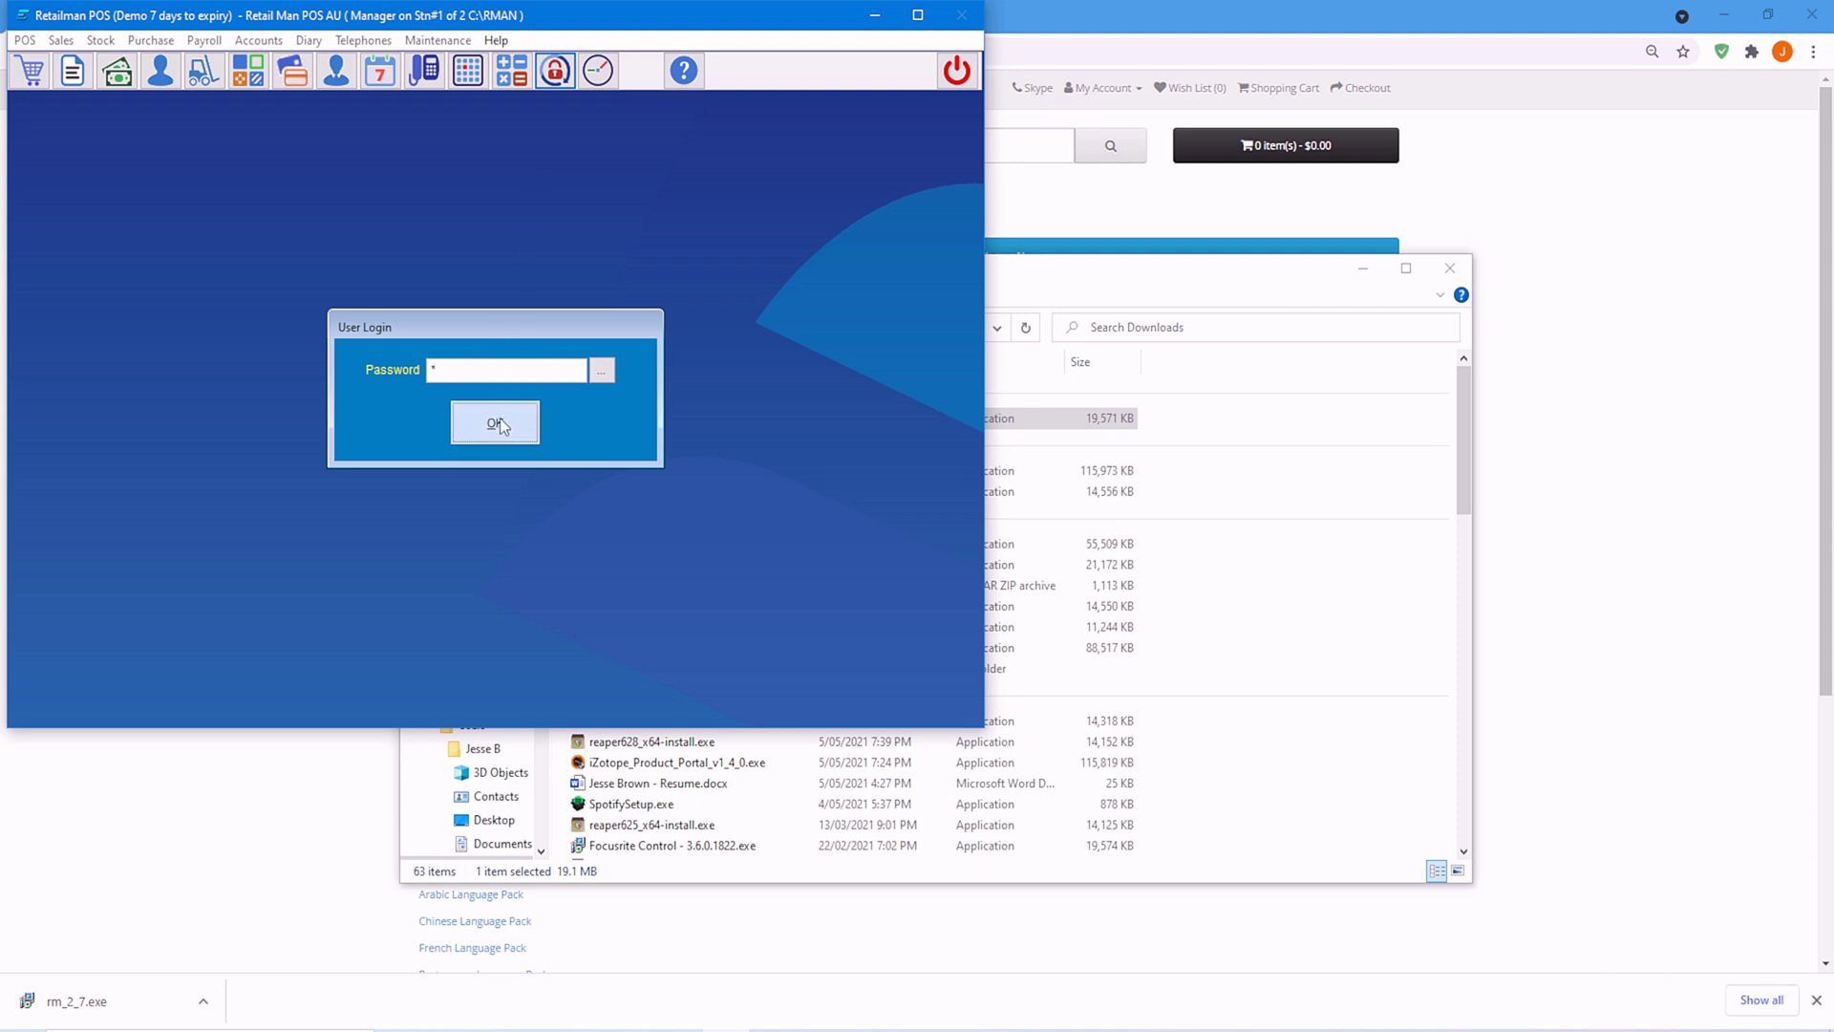
left_click(498, 418)
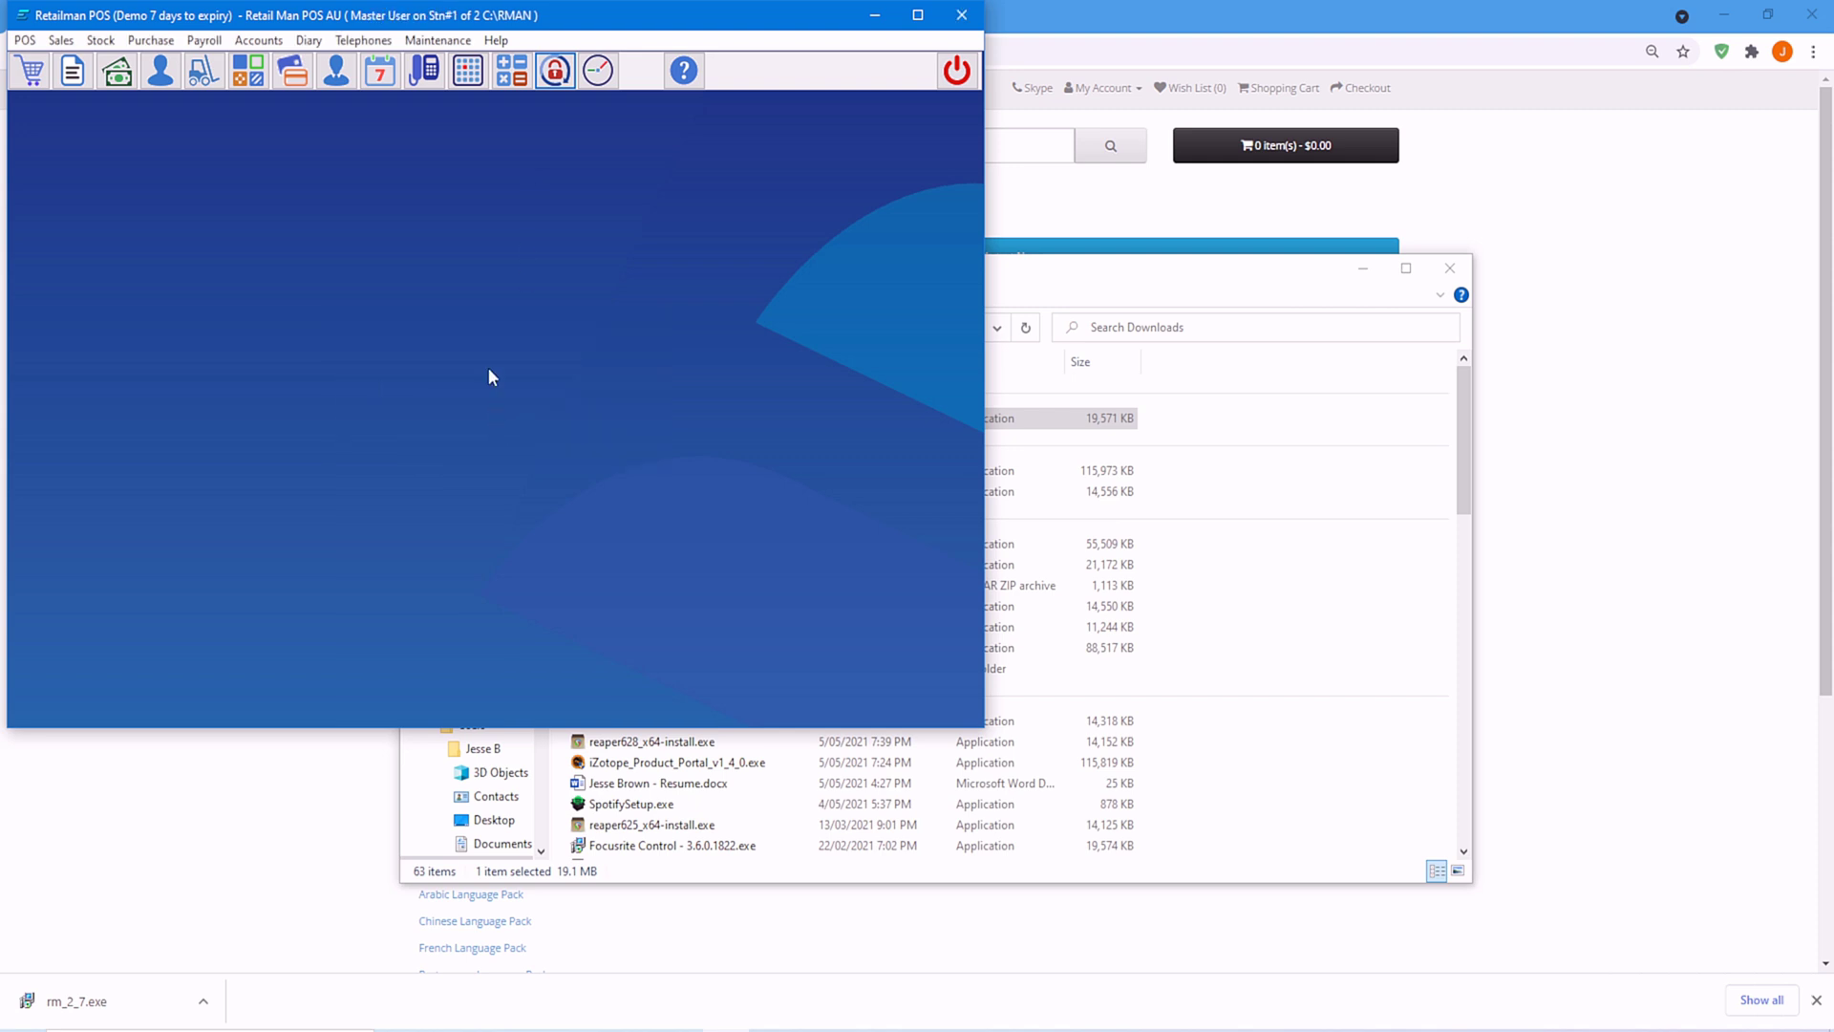
left_click(436, 41)
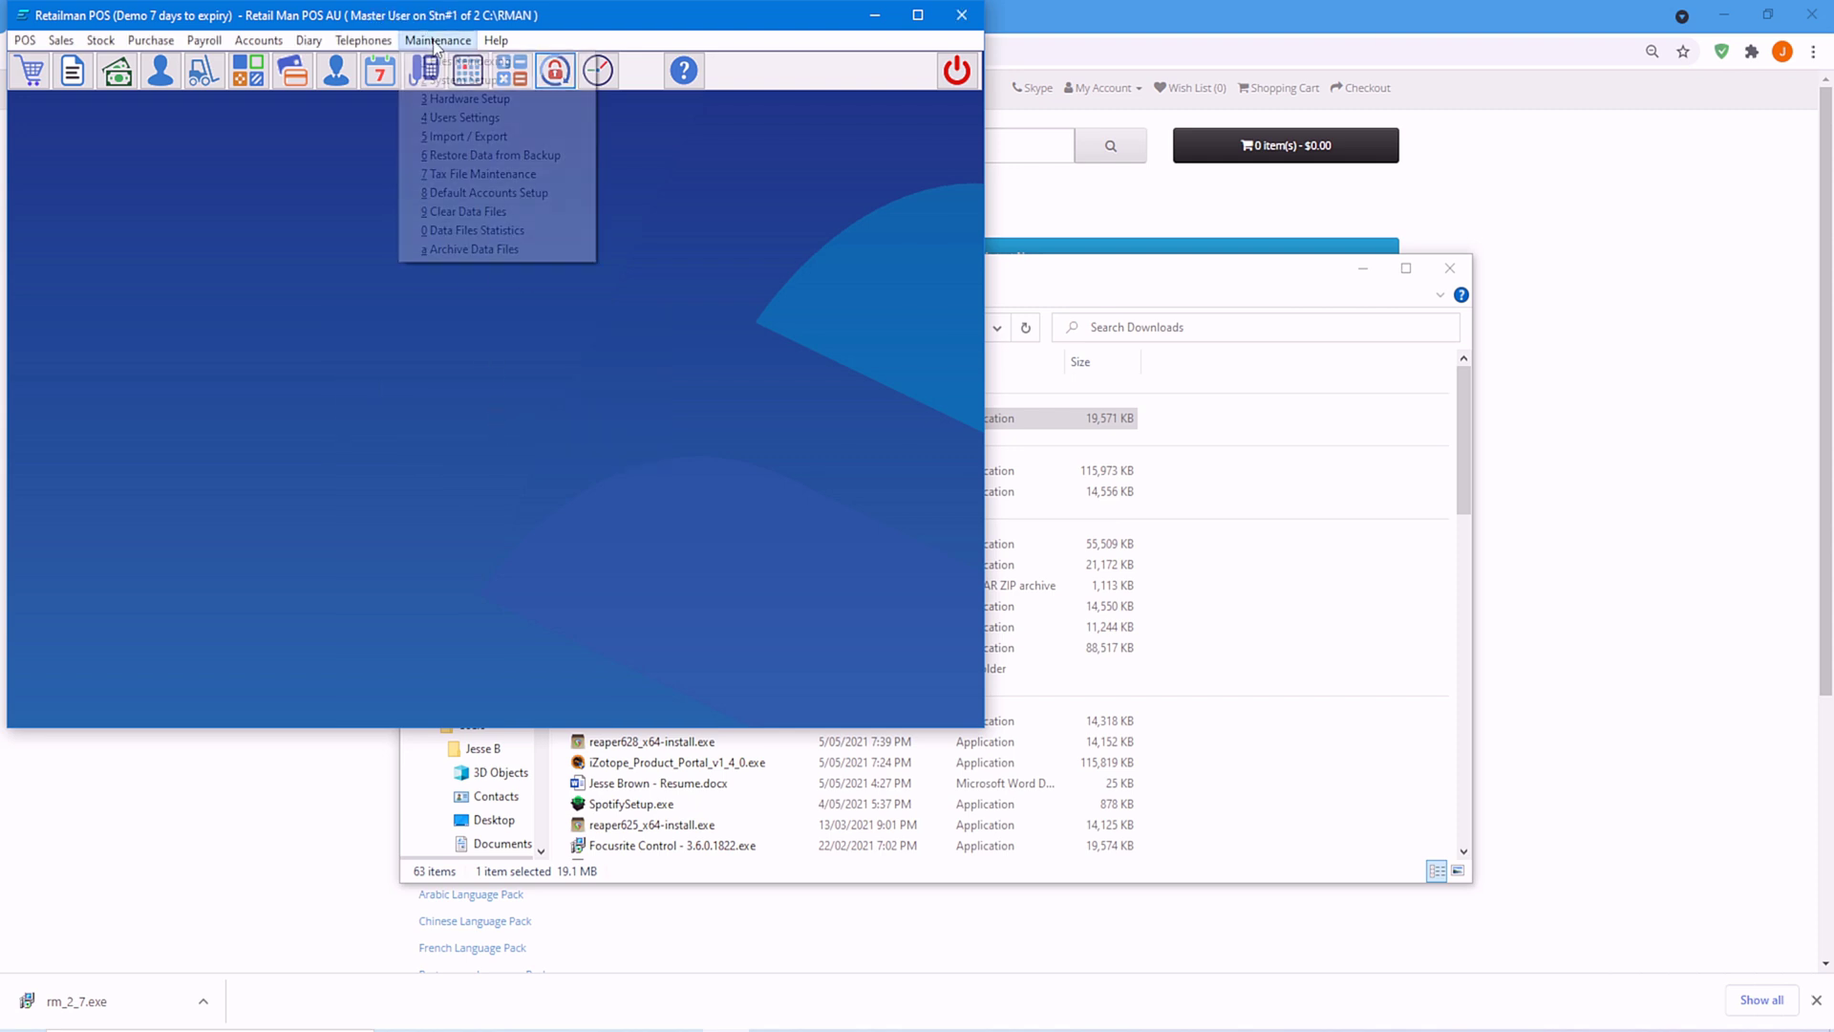
left_click(434, 117)
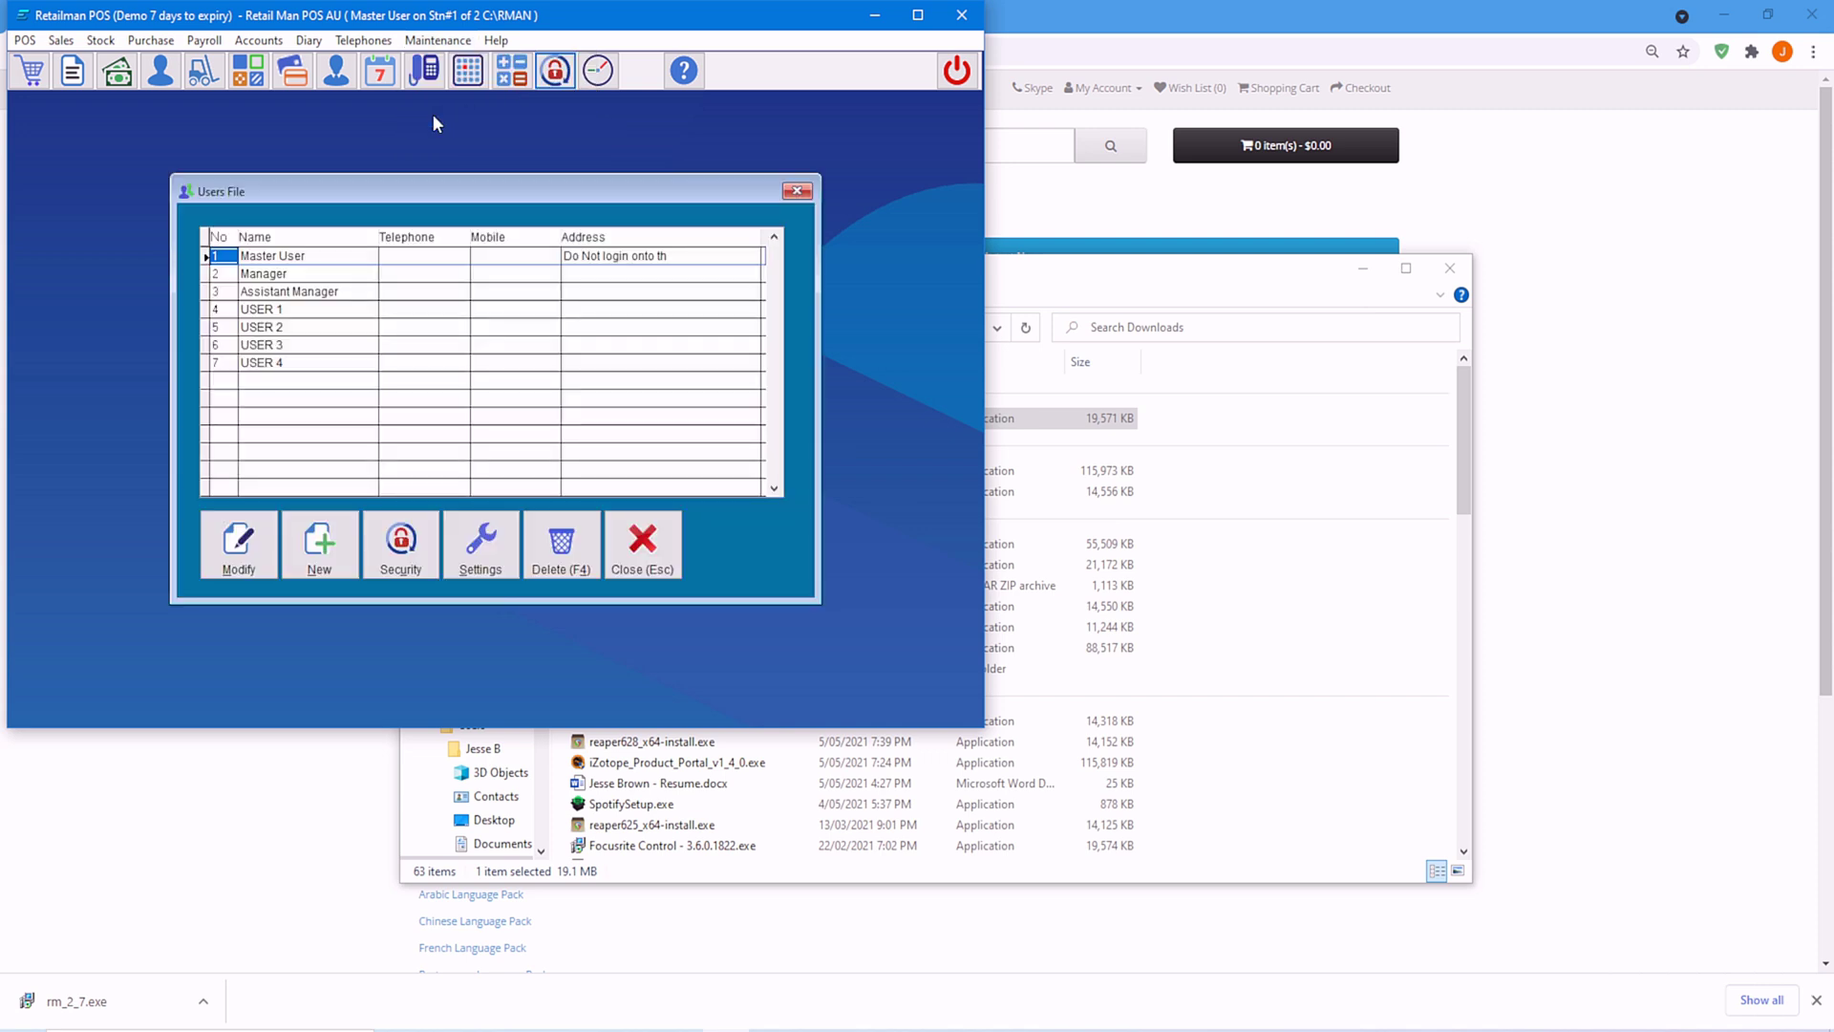
- Rename USER 1 to Jeff and save the user details
left_click(284, 308)
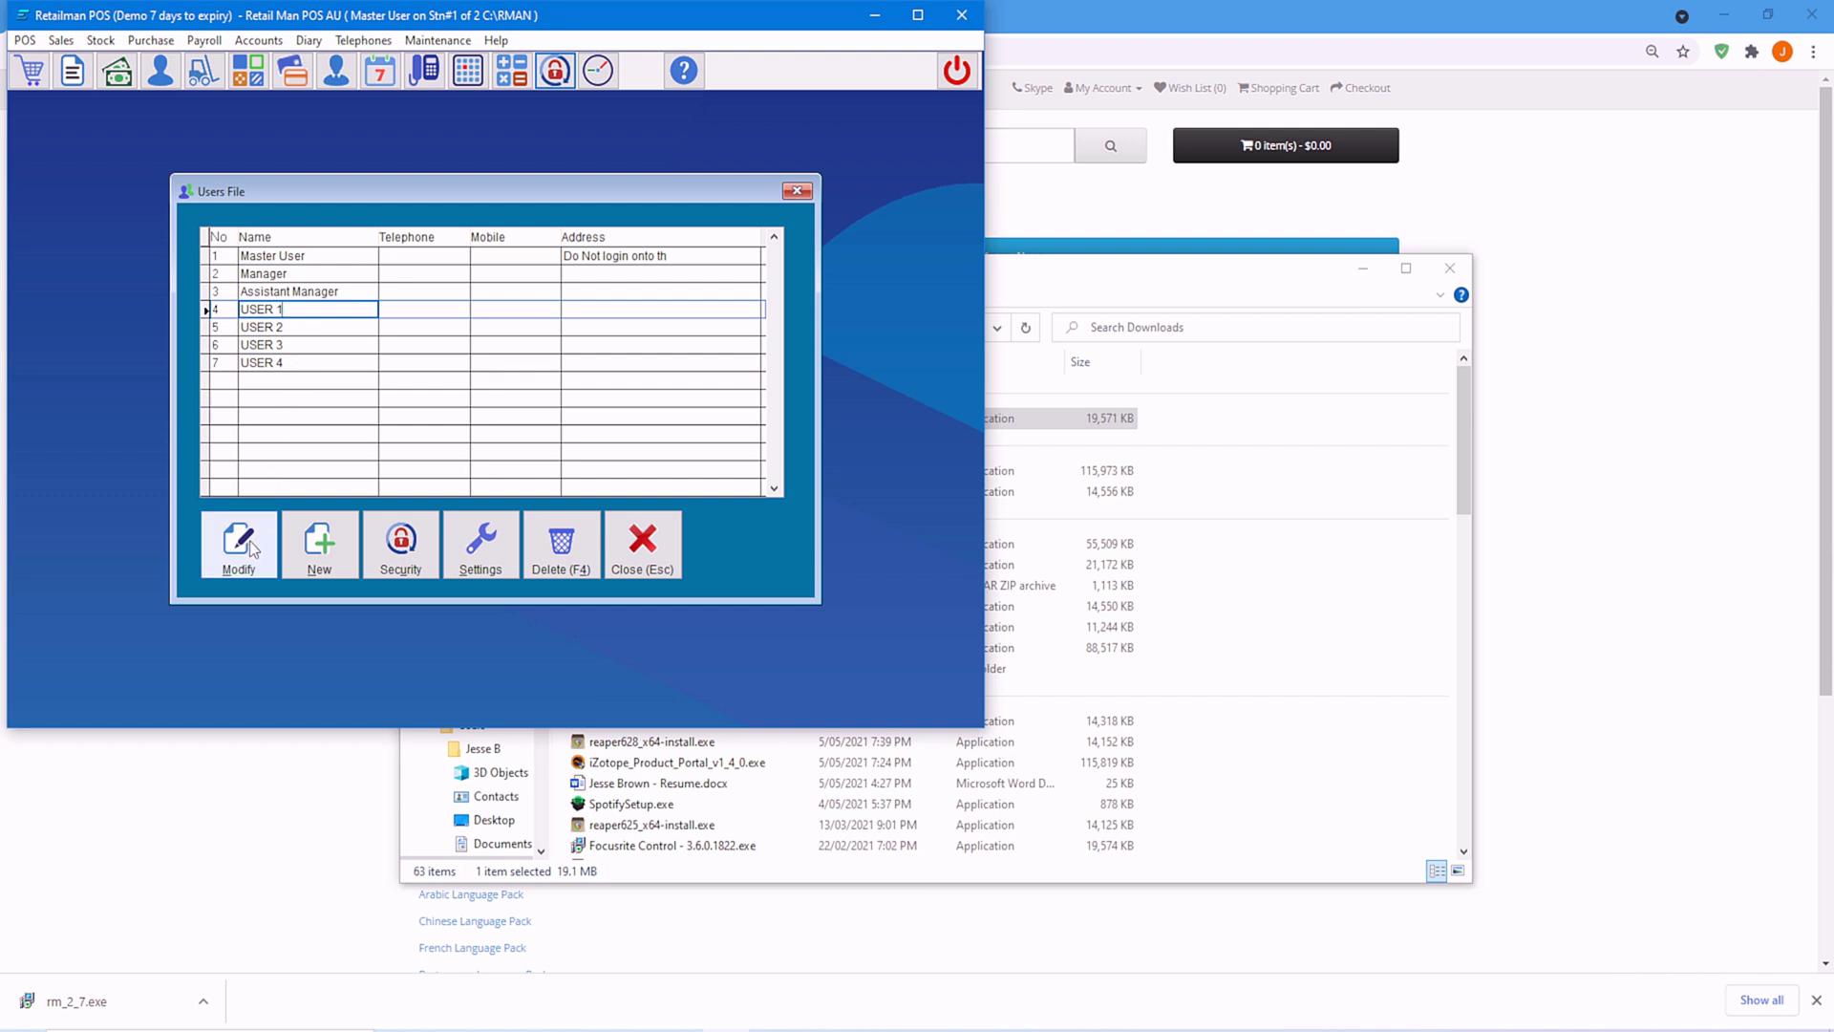
left_click(251, 547)
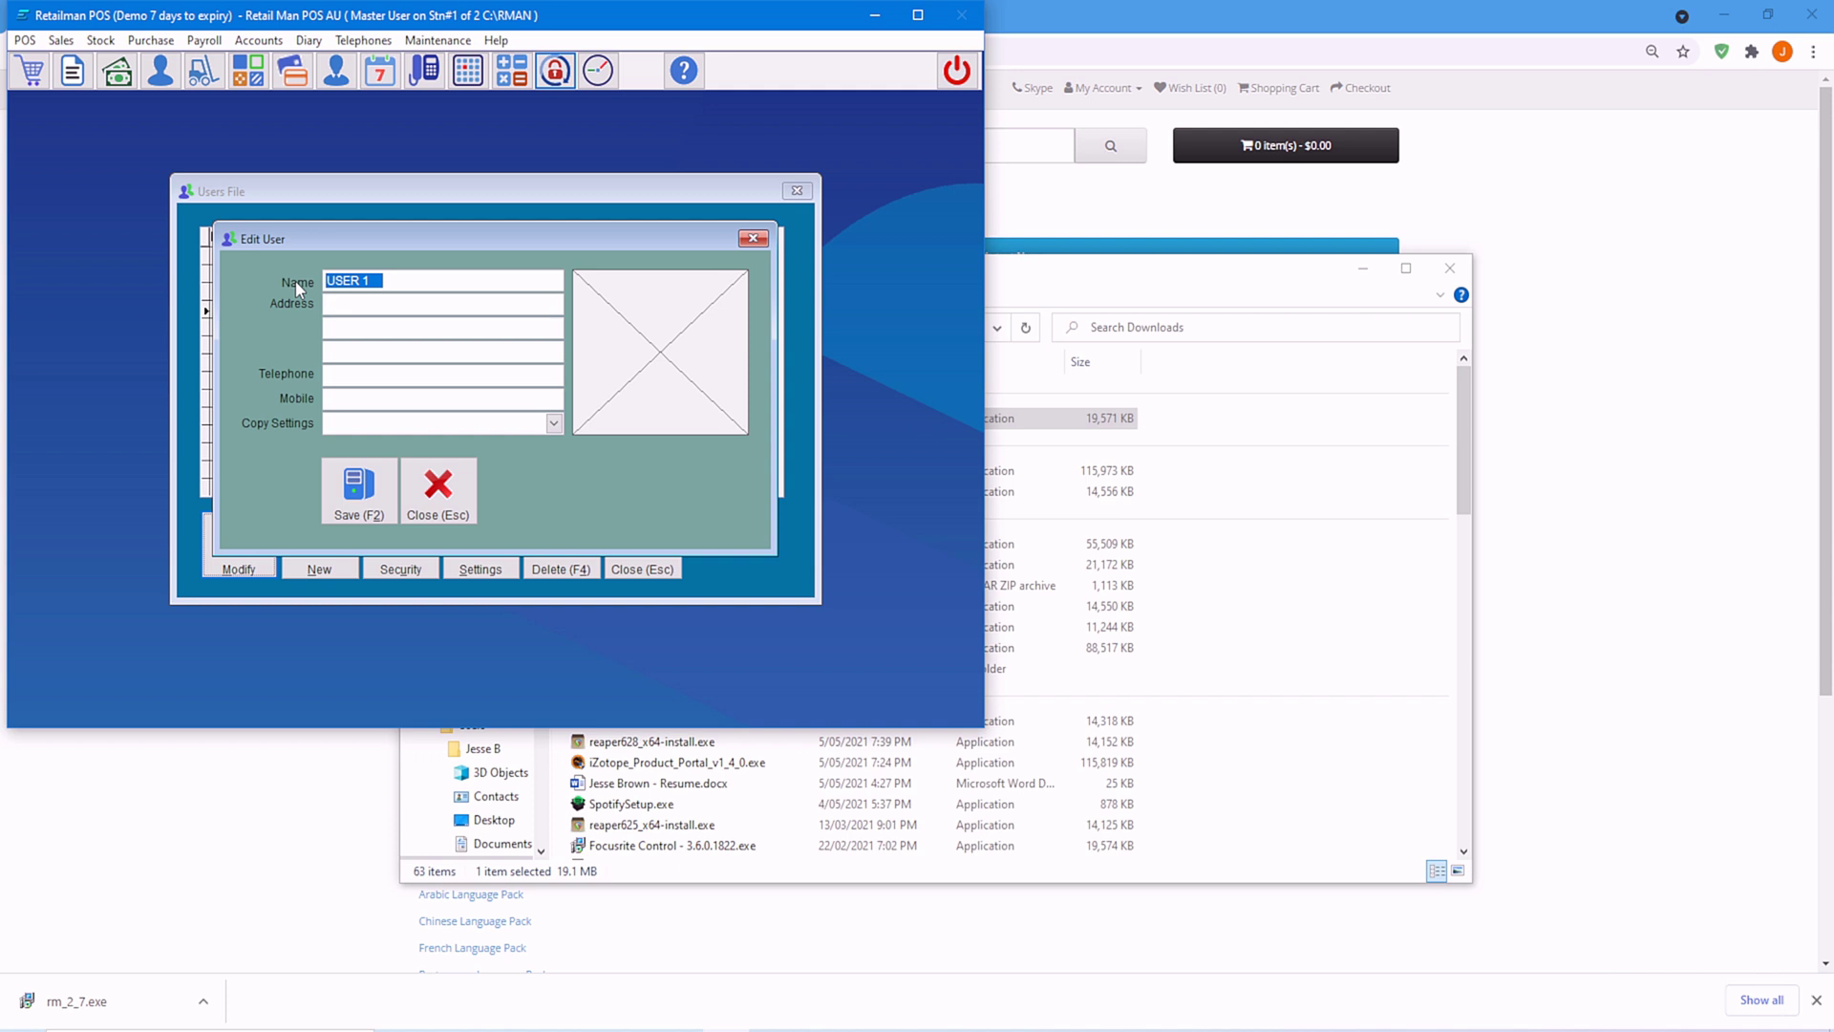
type("Jeff")
left_click(359, 487)
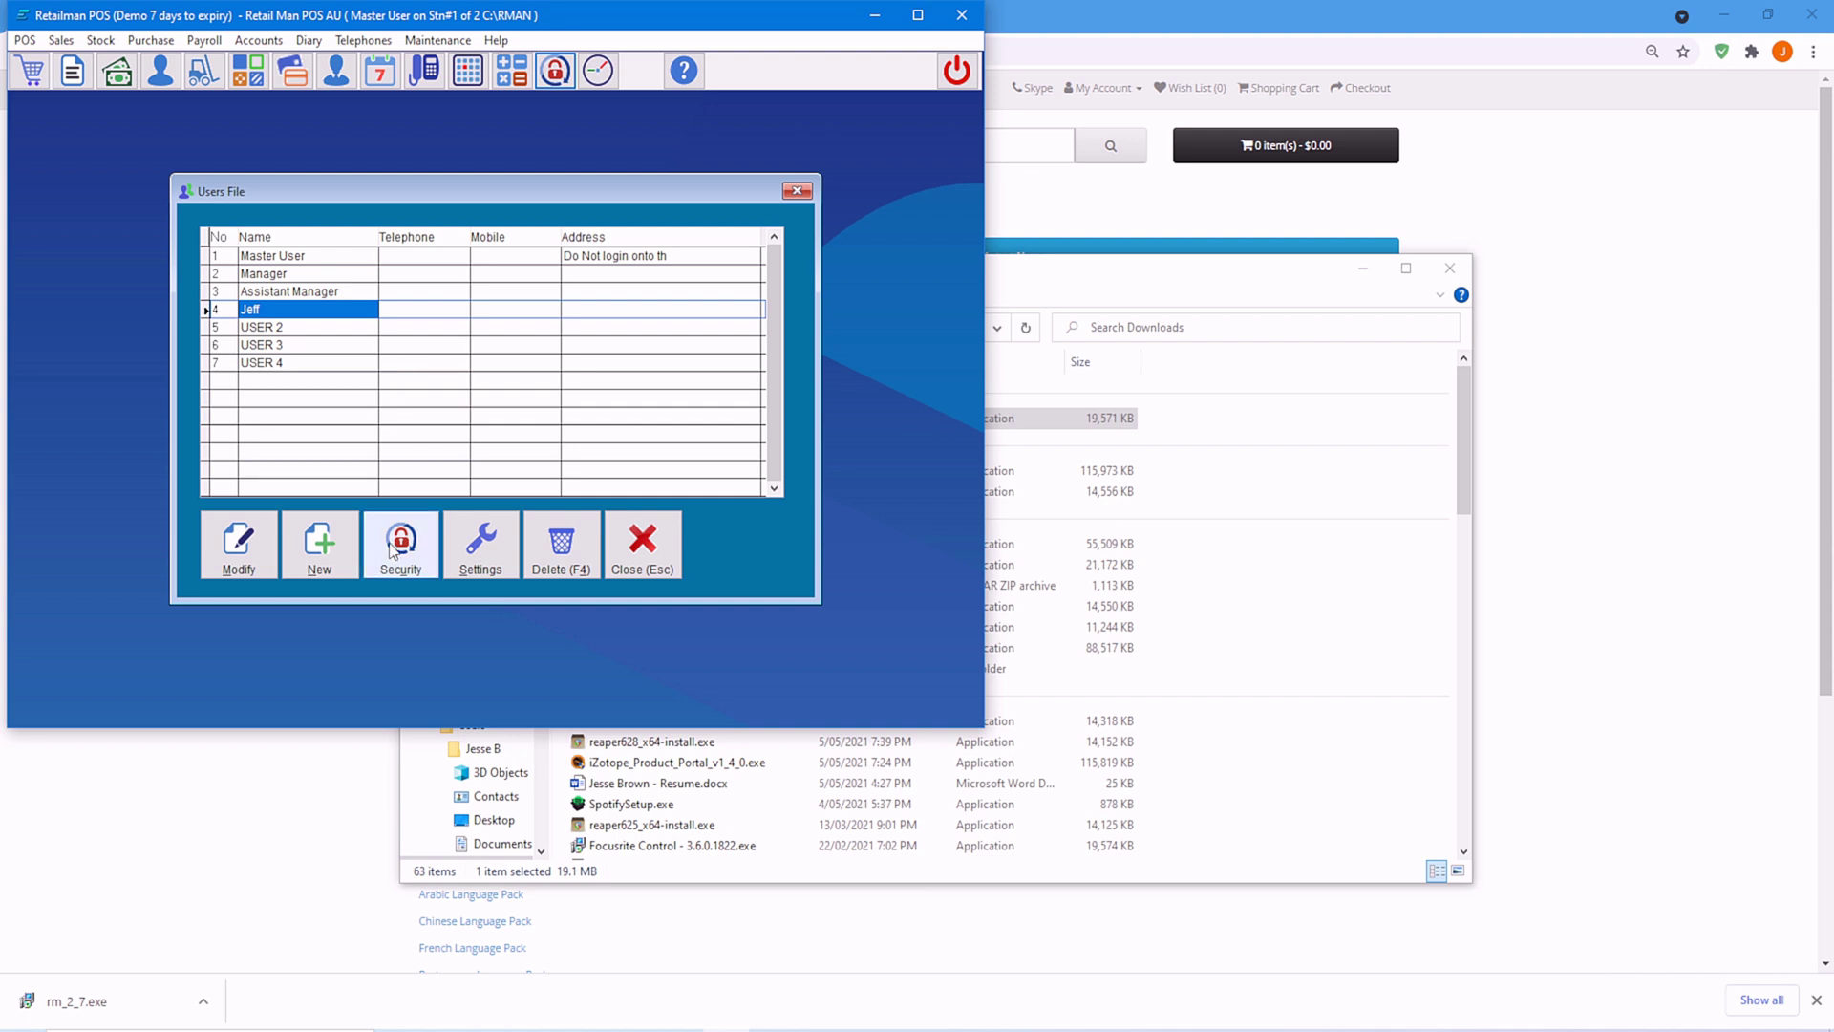
- Give Jeff a password and save his security with every permission left at 0
left_click(391, 549)
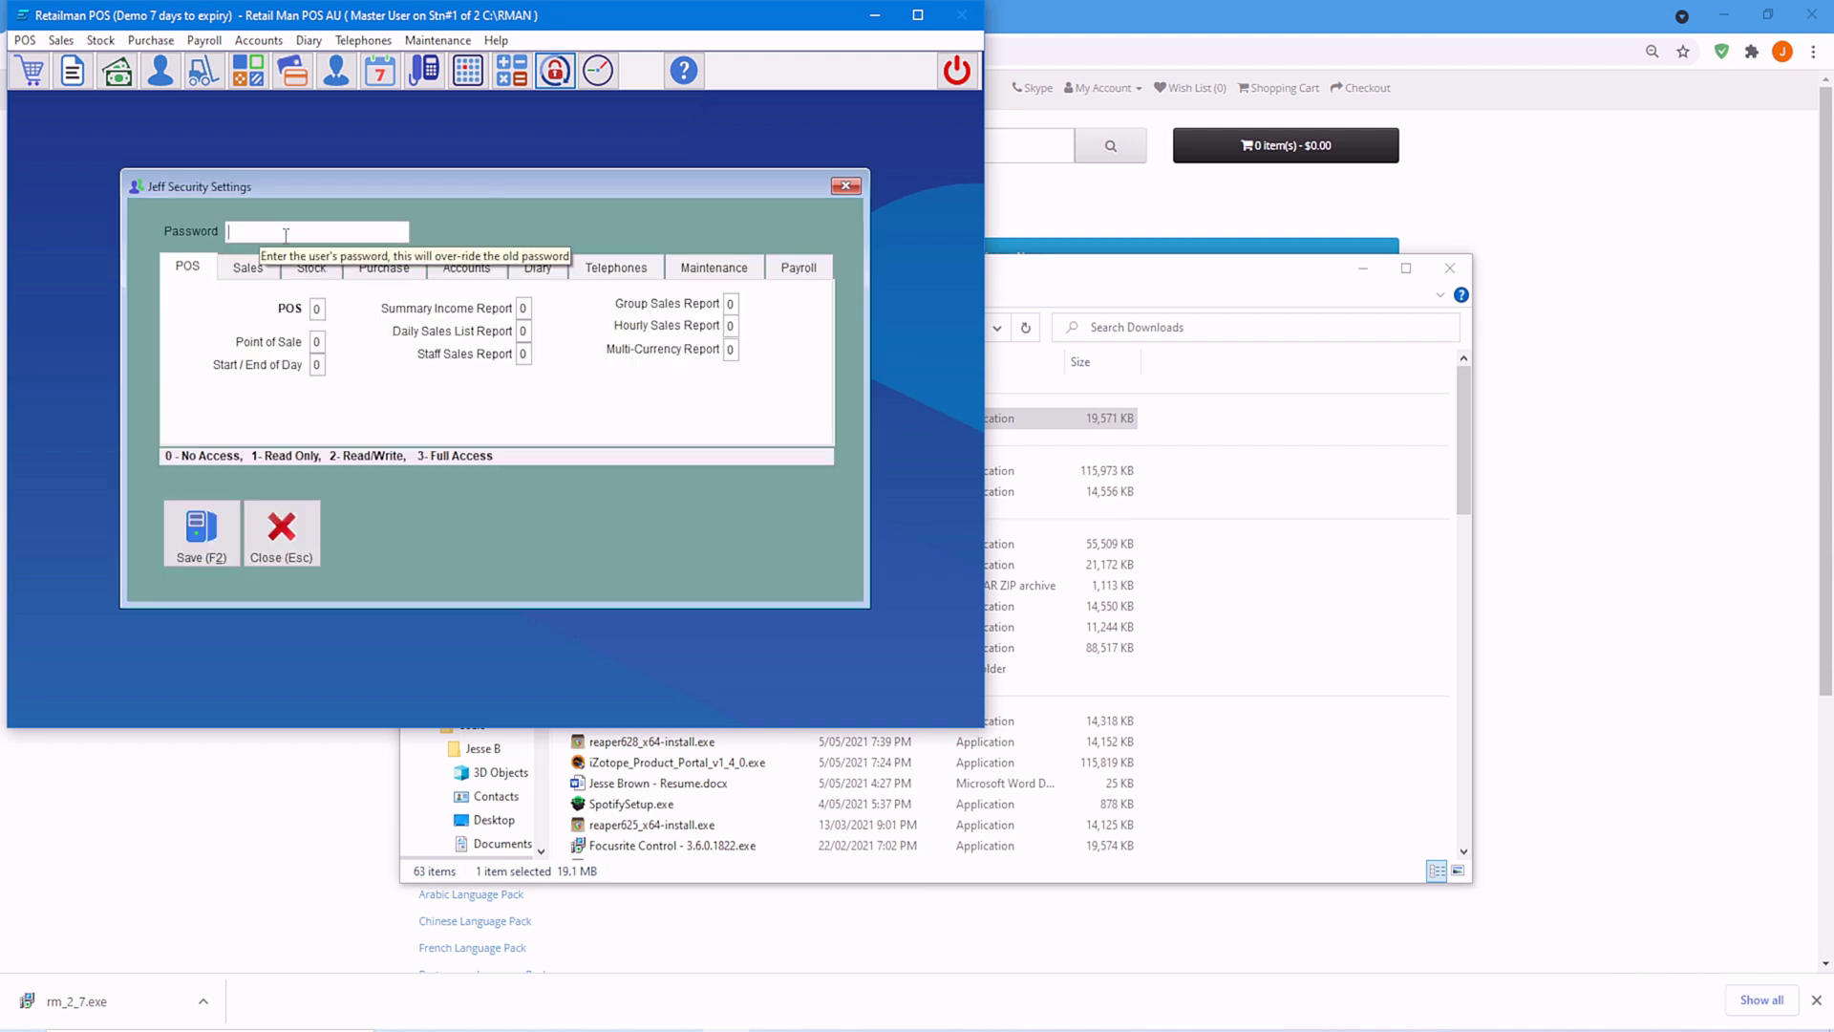
type("1")
left_click(204, 533)
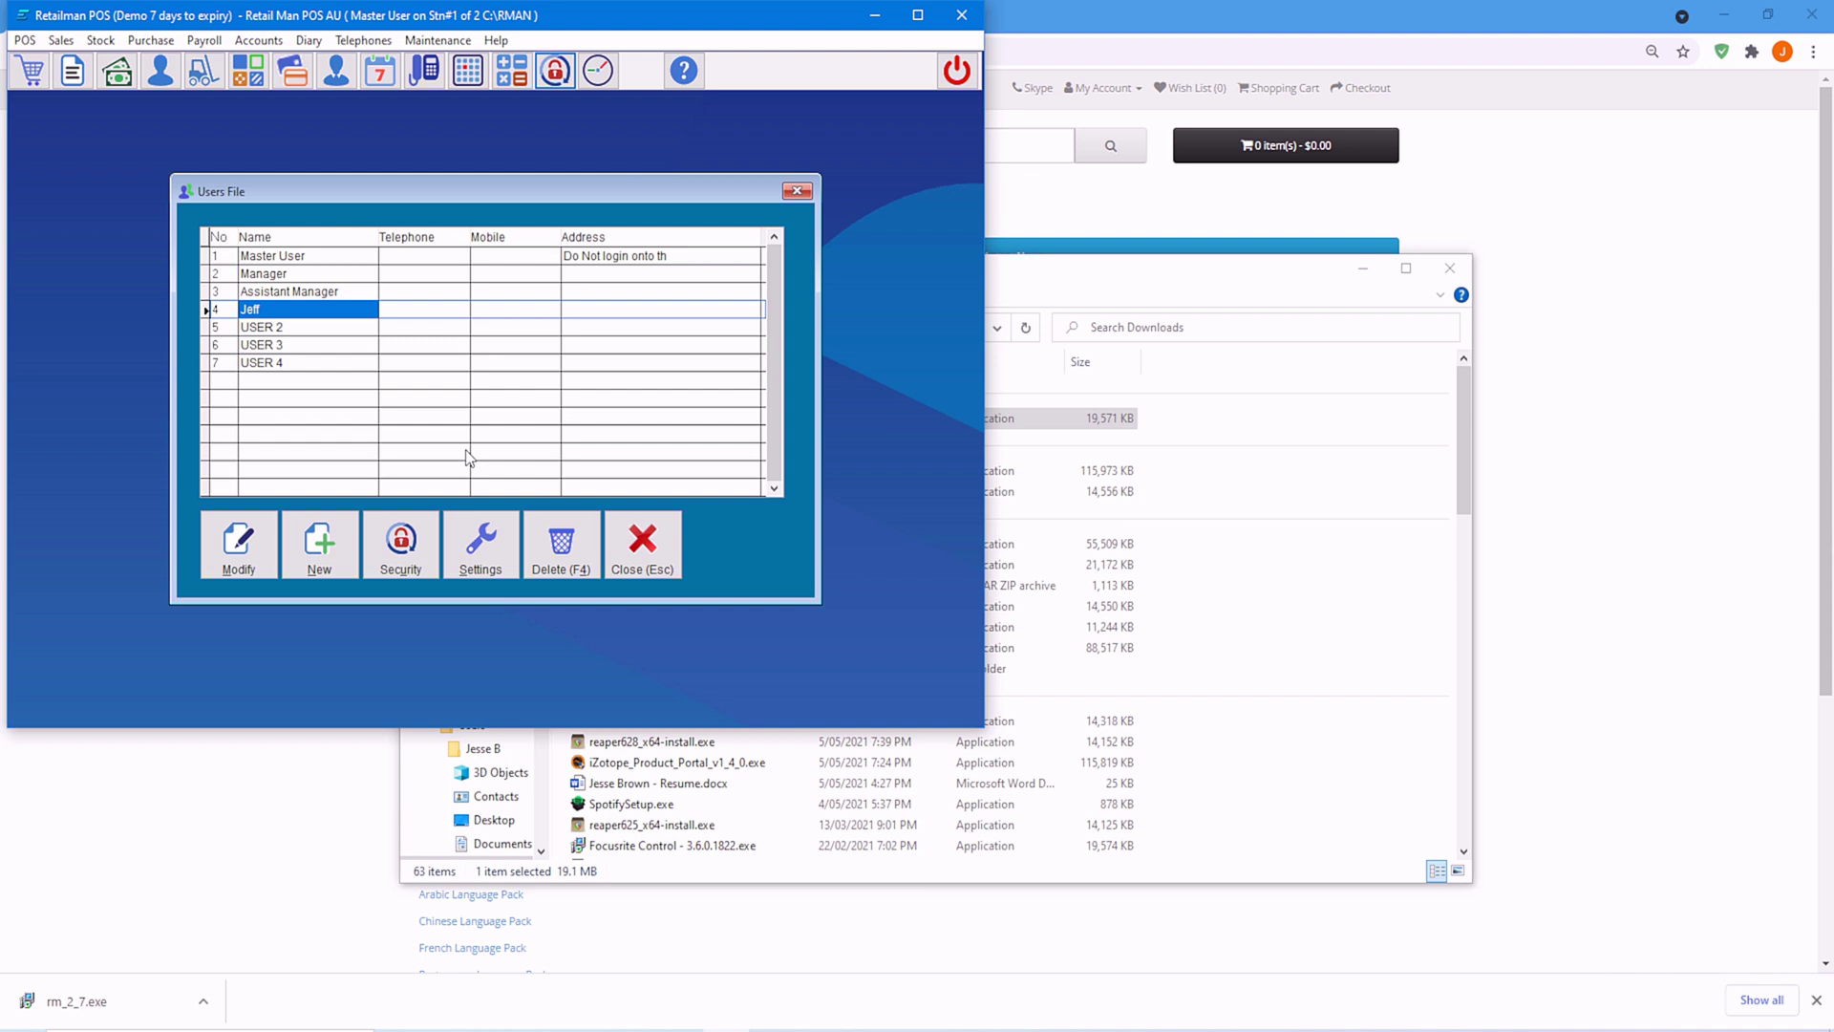
- Open Jeff's system settings and review his Interface, Sales, P.O.S and email settings
left_click(471, 552)
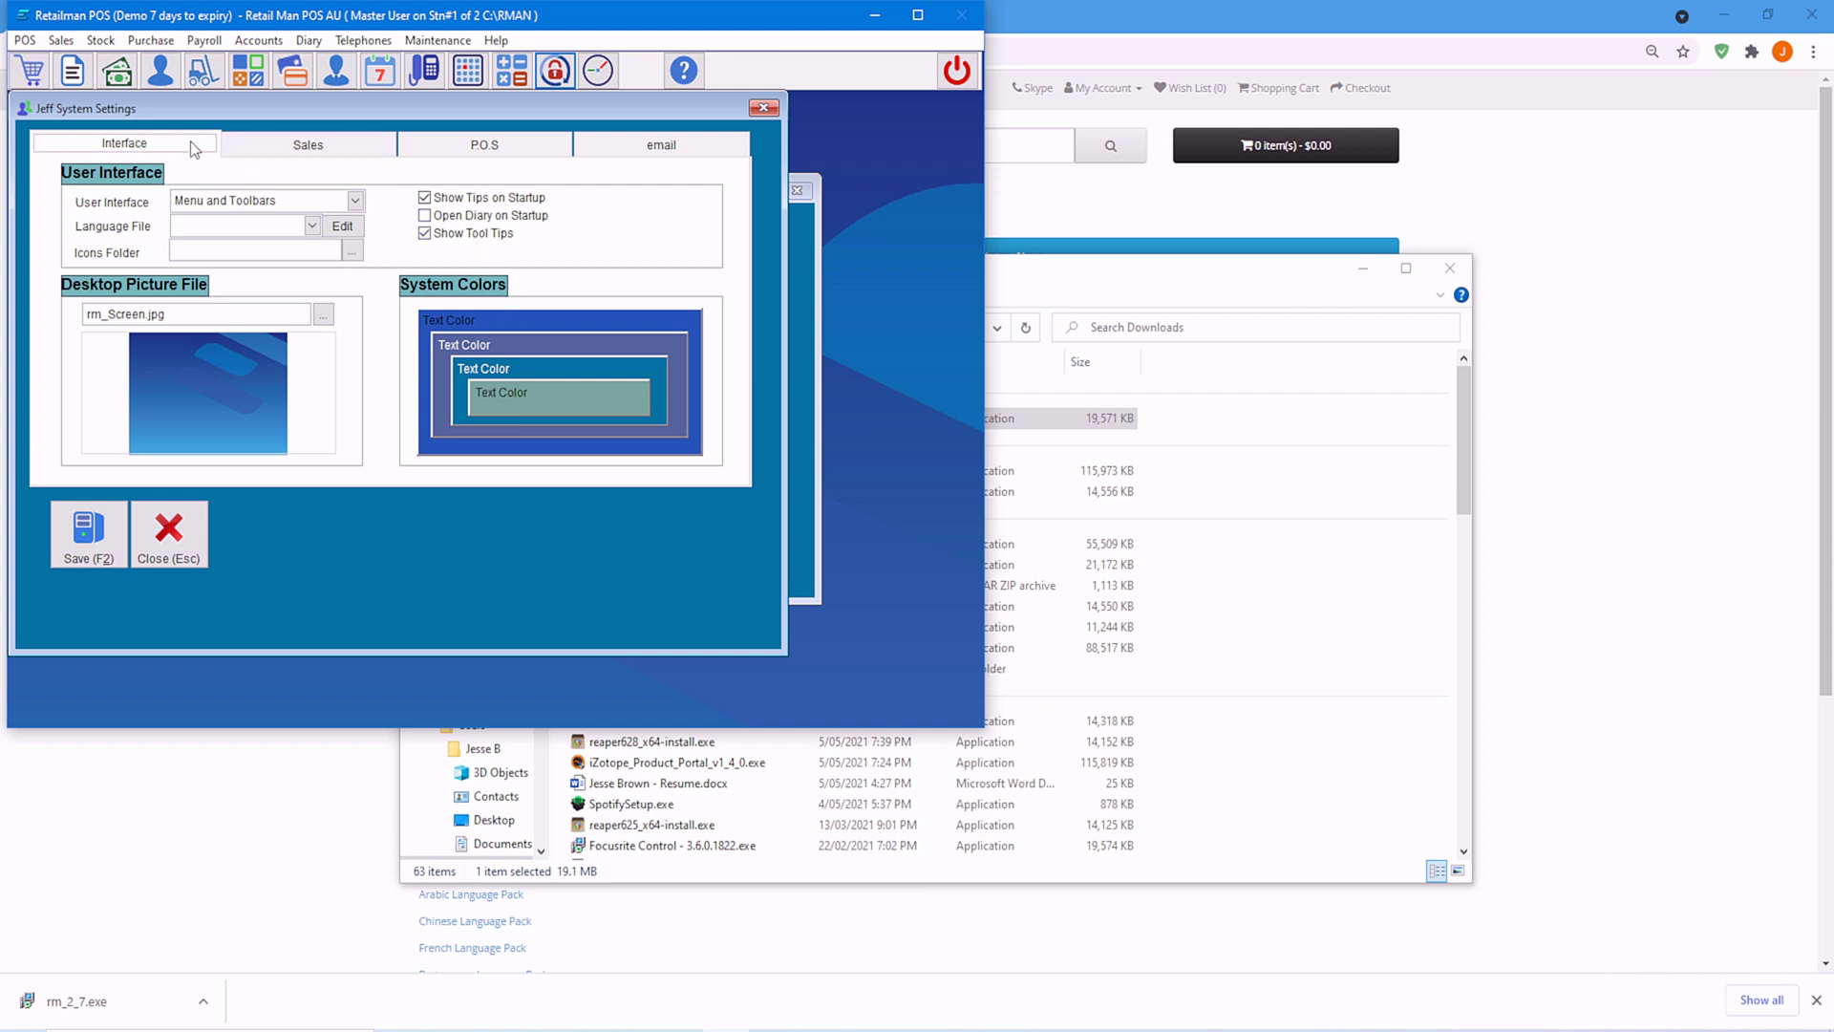
left_click(78, 144)
left_click(319, 149)
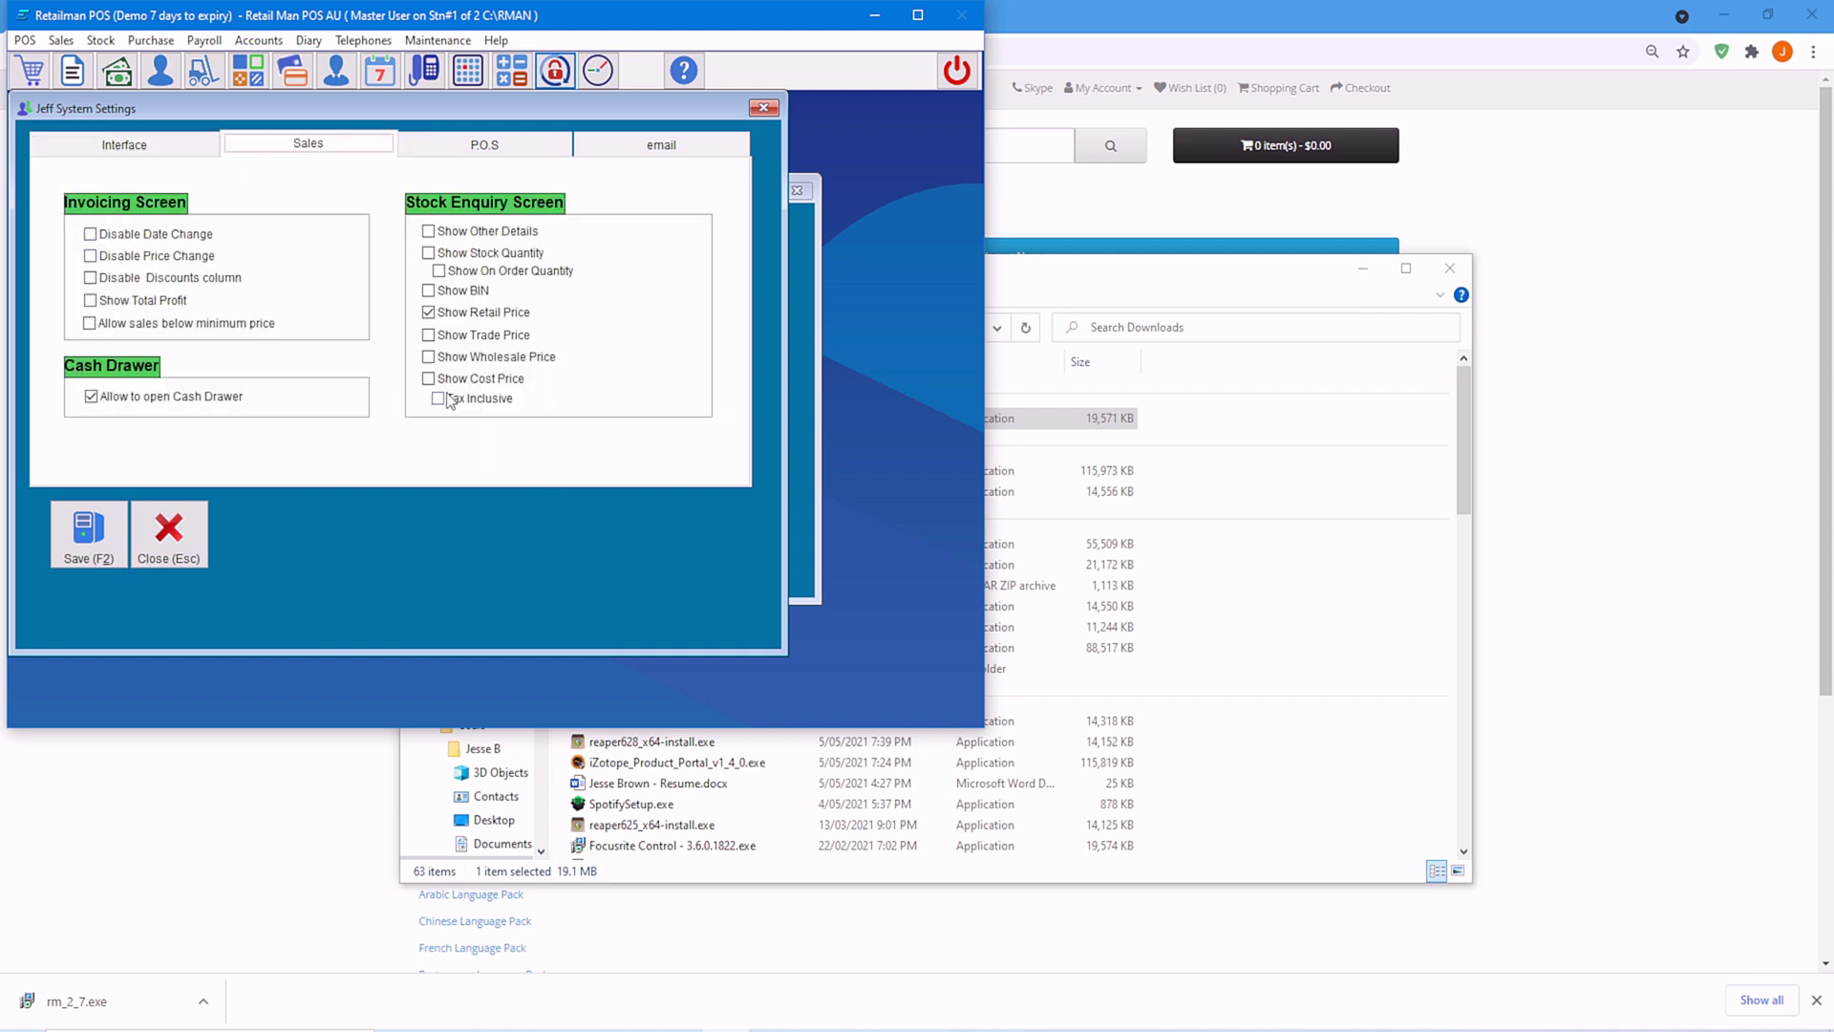
left_click(449, 150)
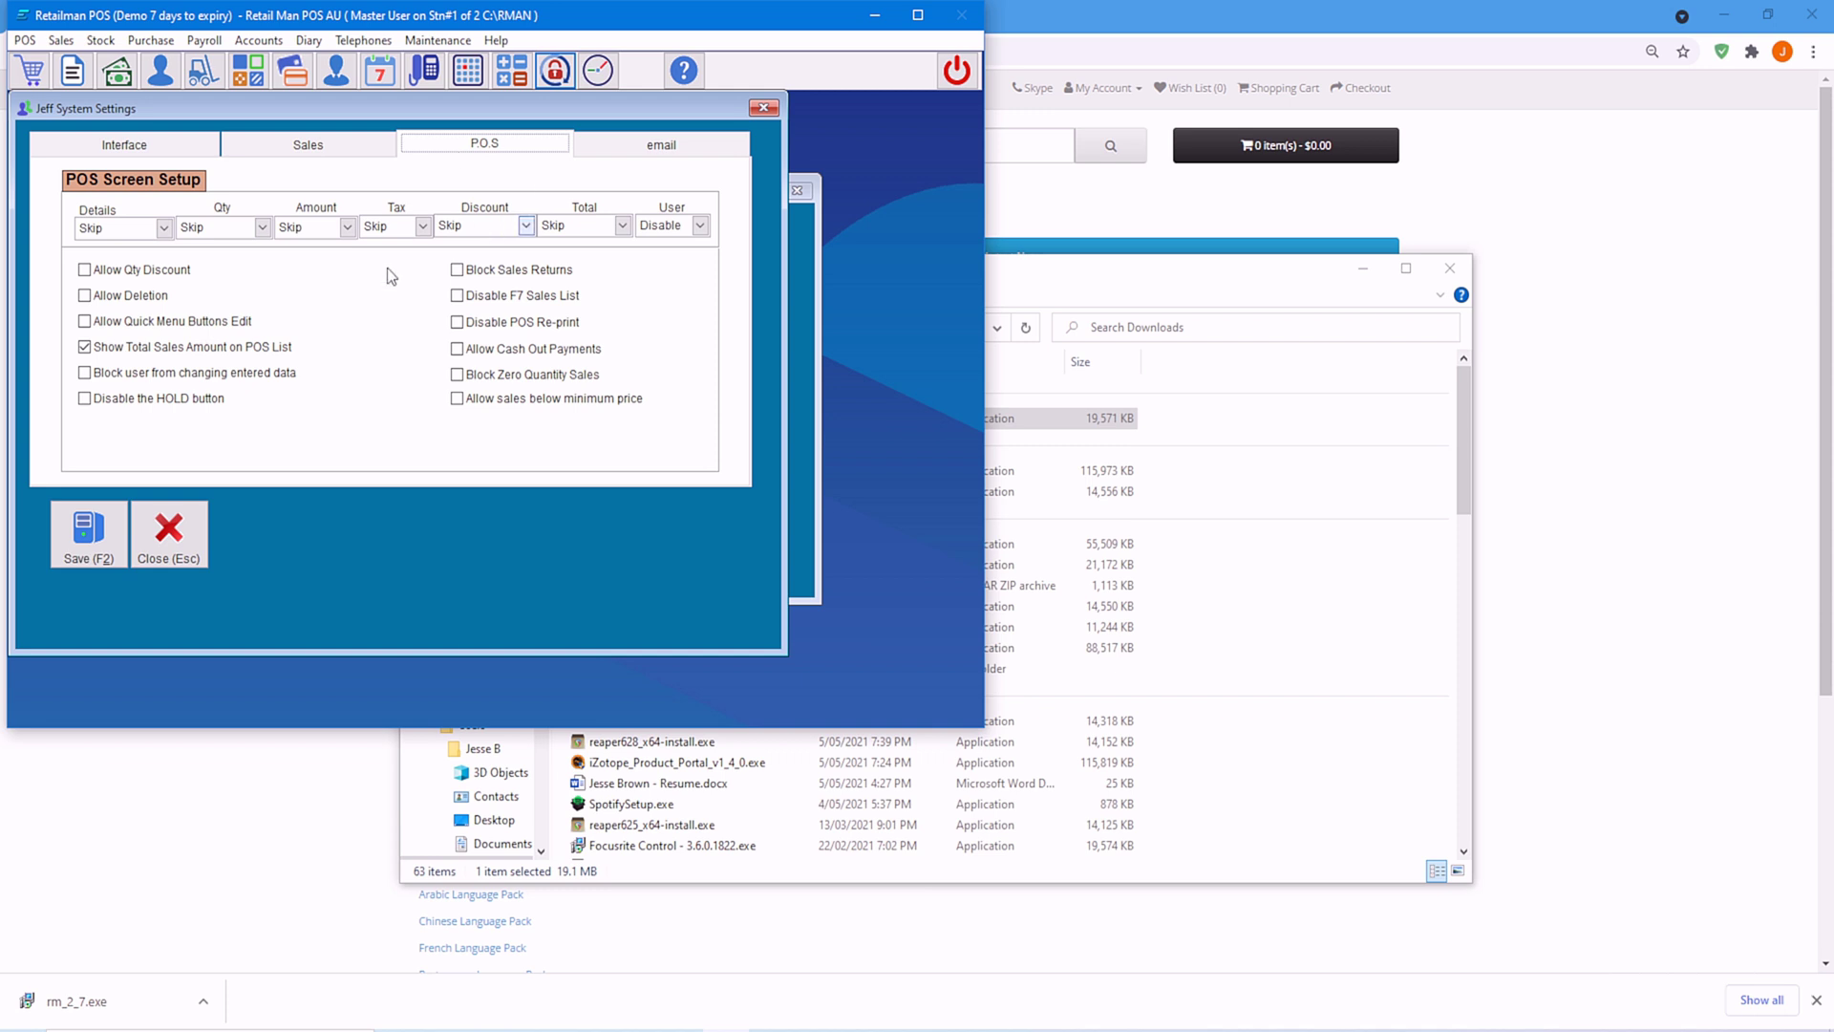
left_click(642, 153)
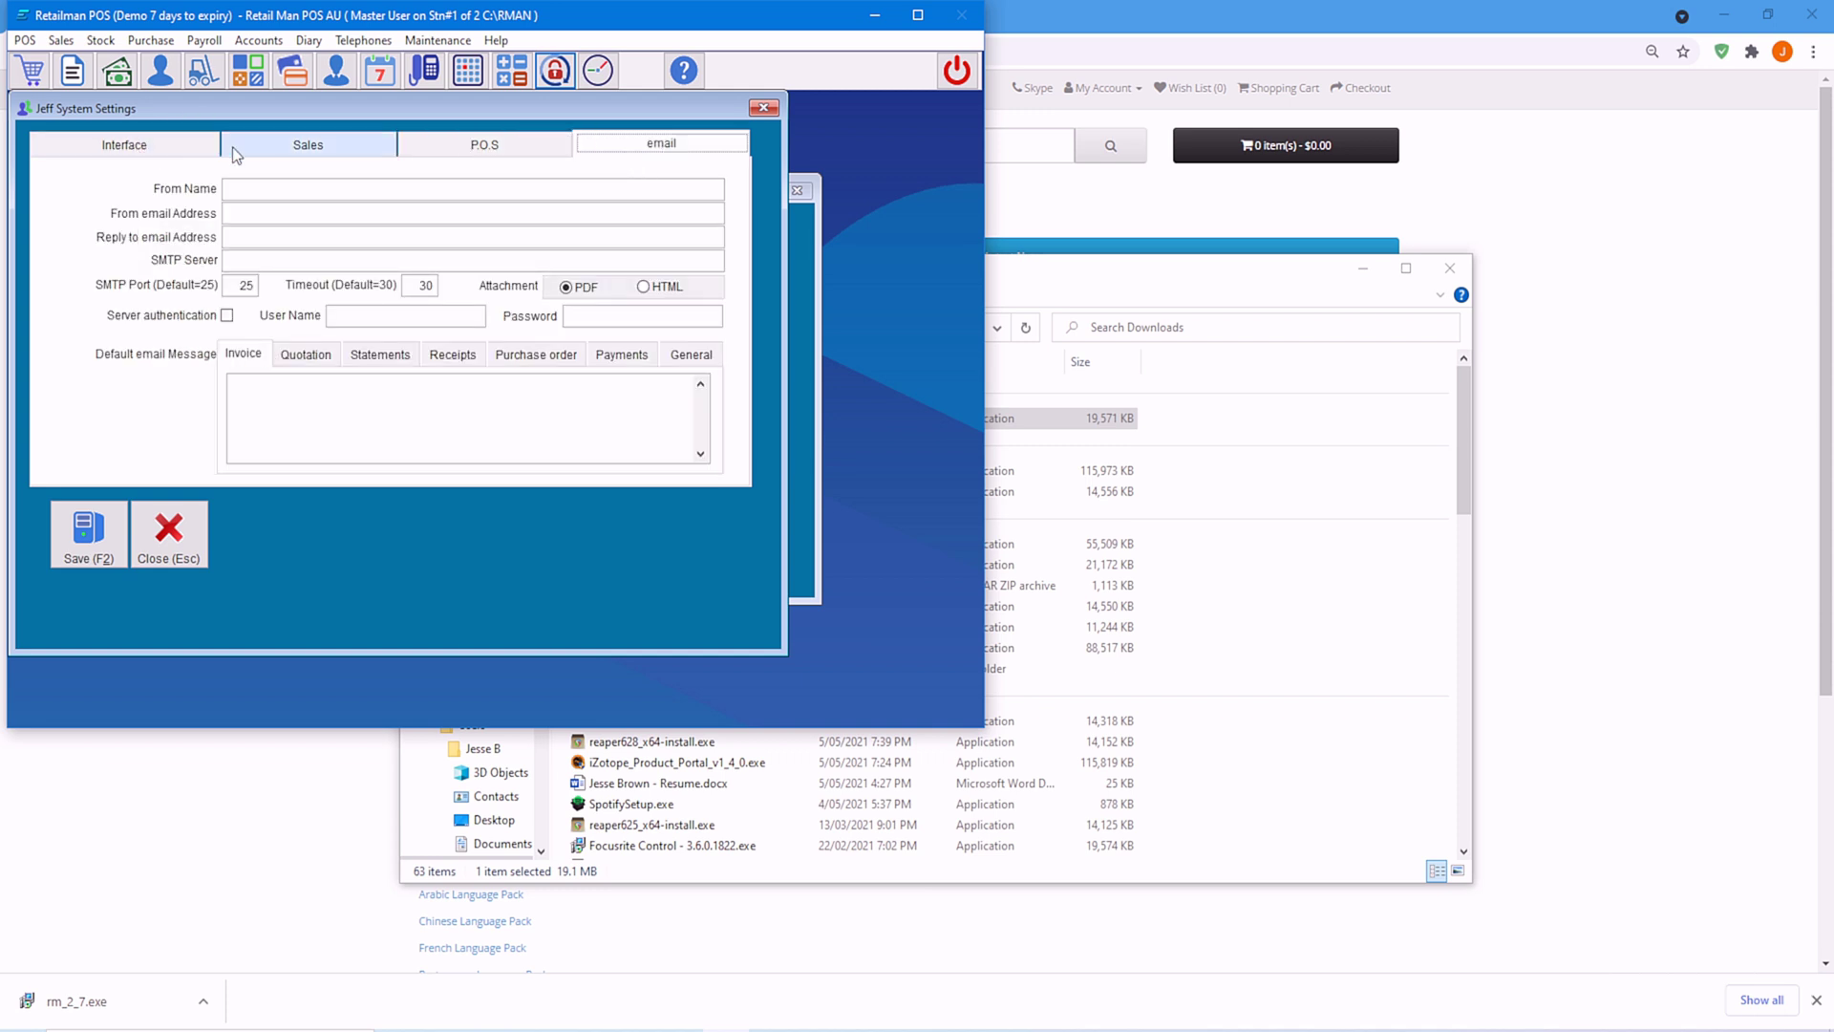
left_click(143, 153)
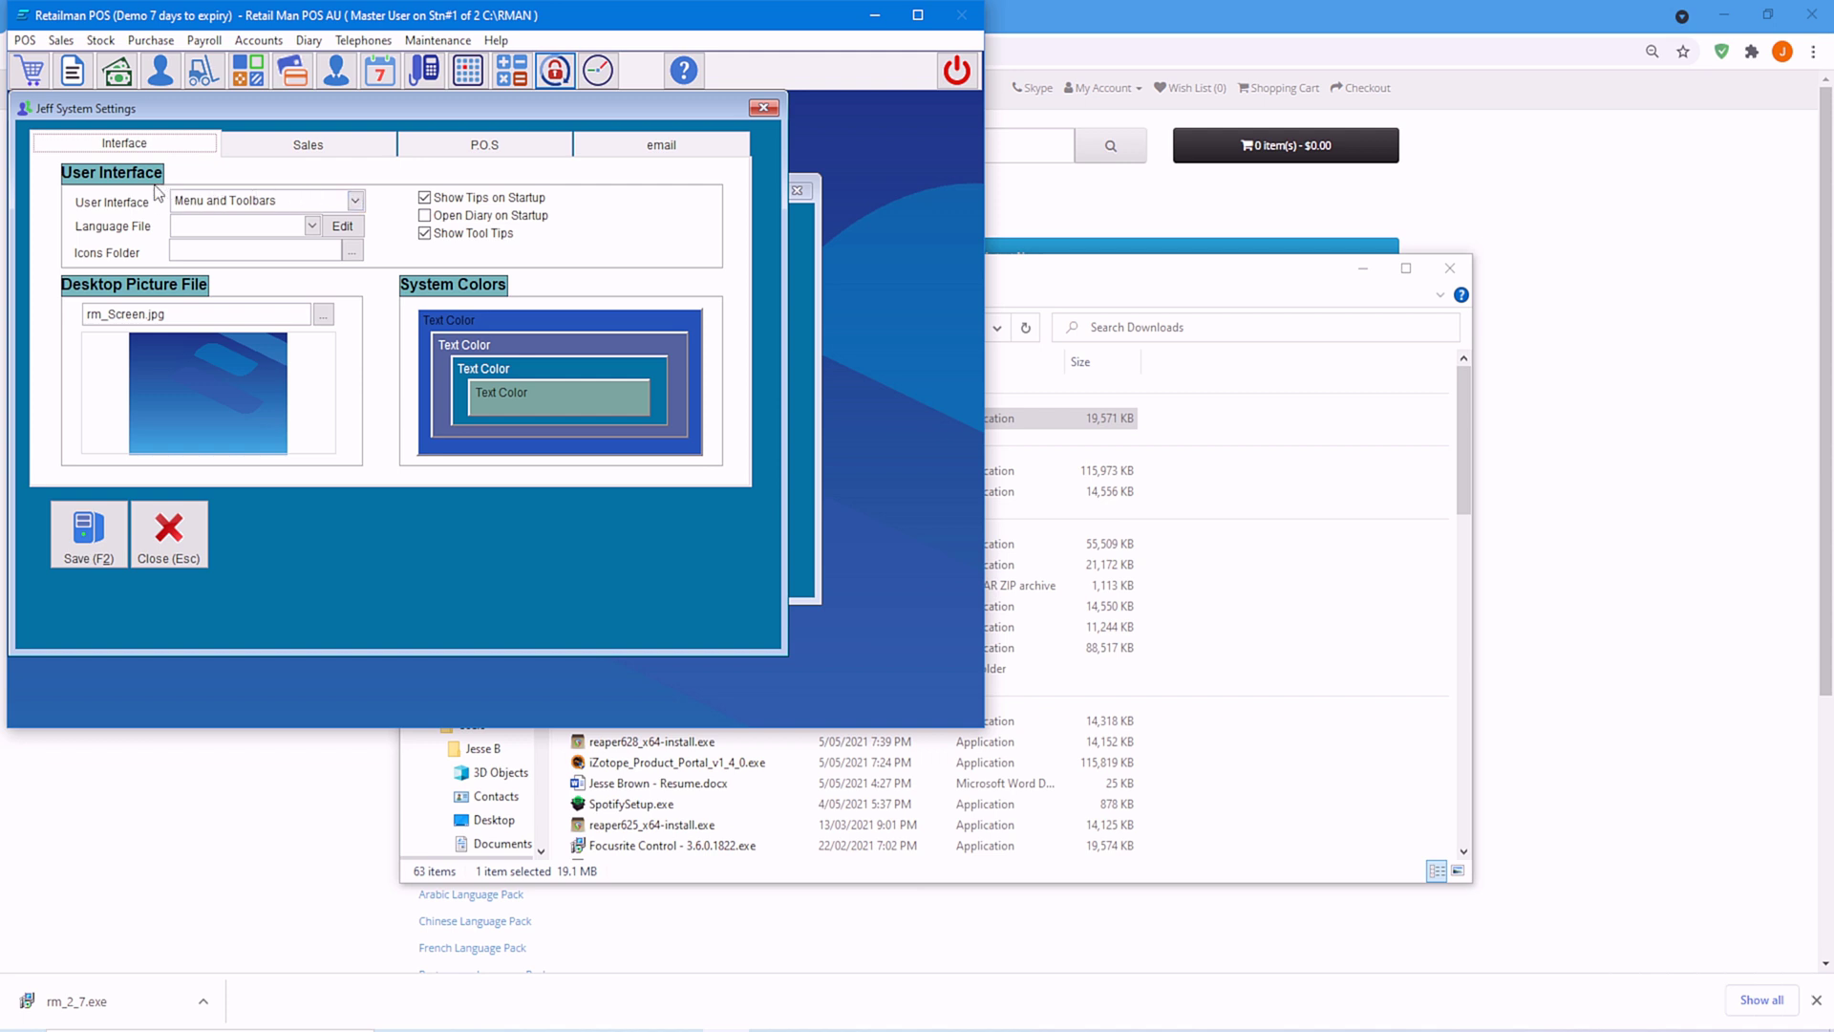
- Set Jeff's user interface to Big Buttons and save the settings
left_click(354, 200)
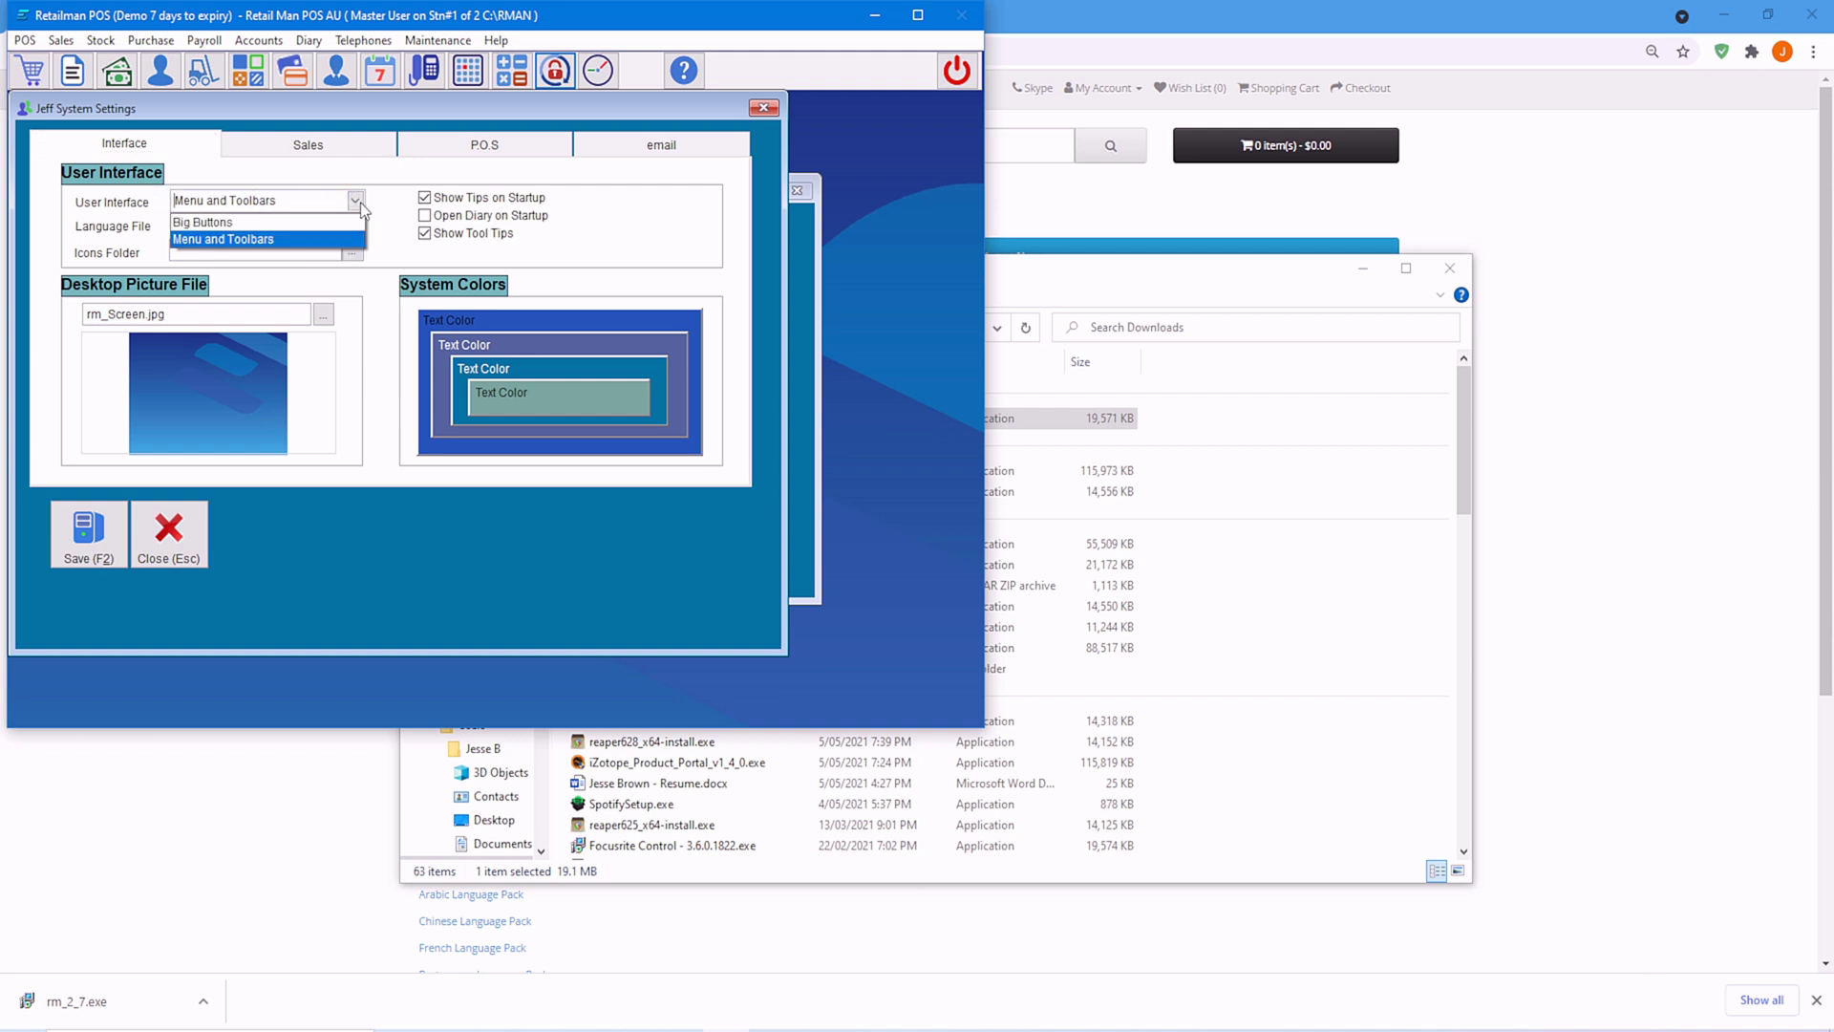
left_click(335, 223)
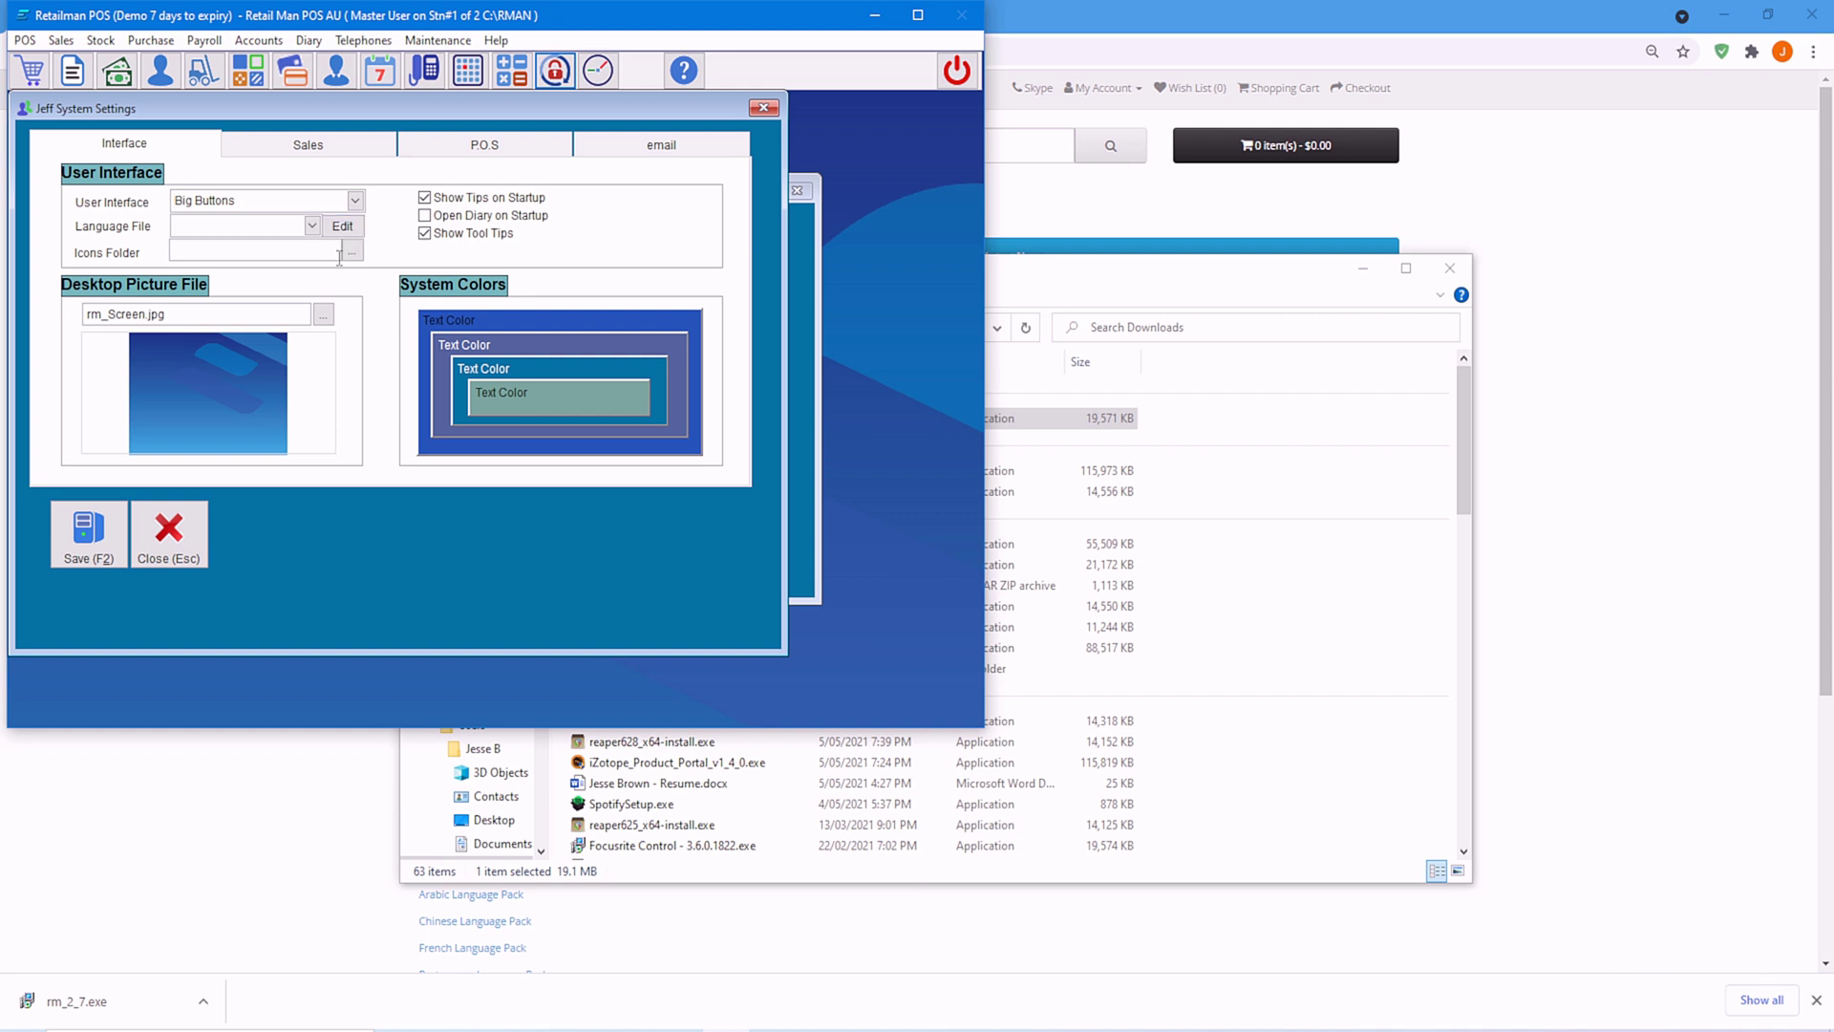
left_click(93, 532)
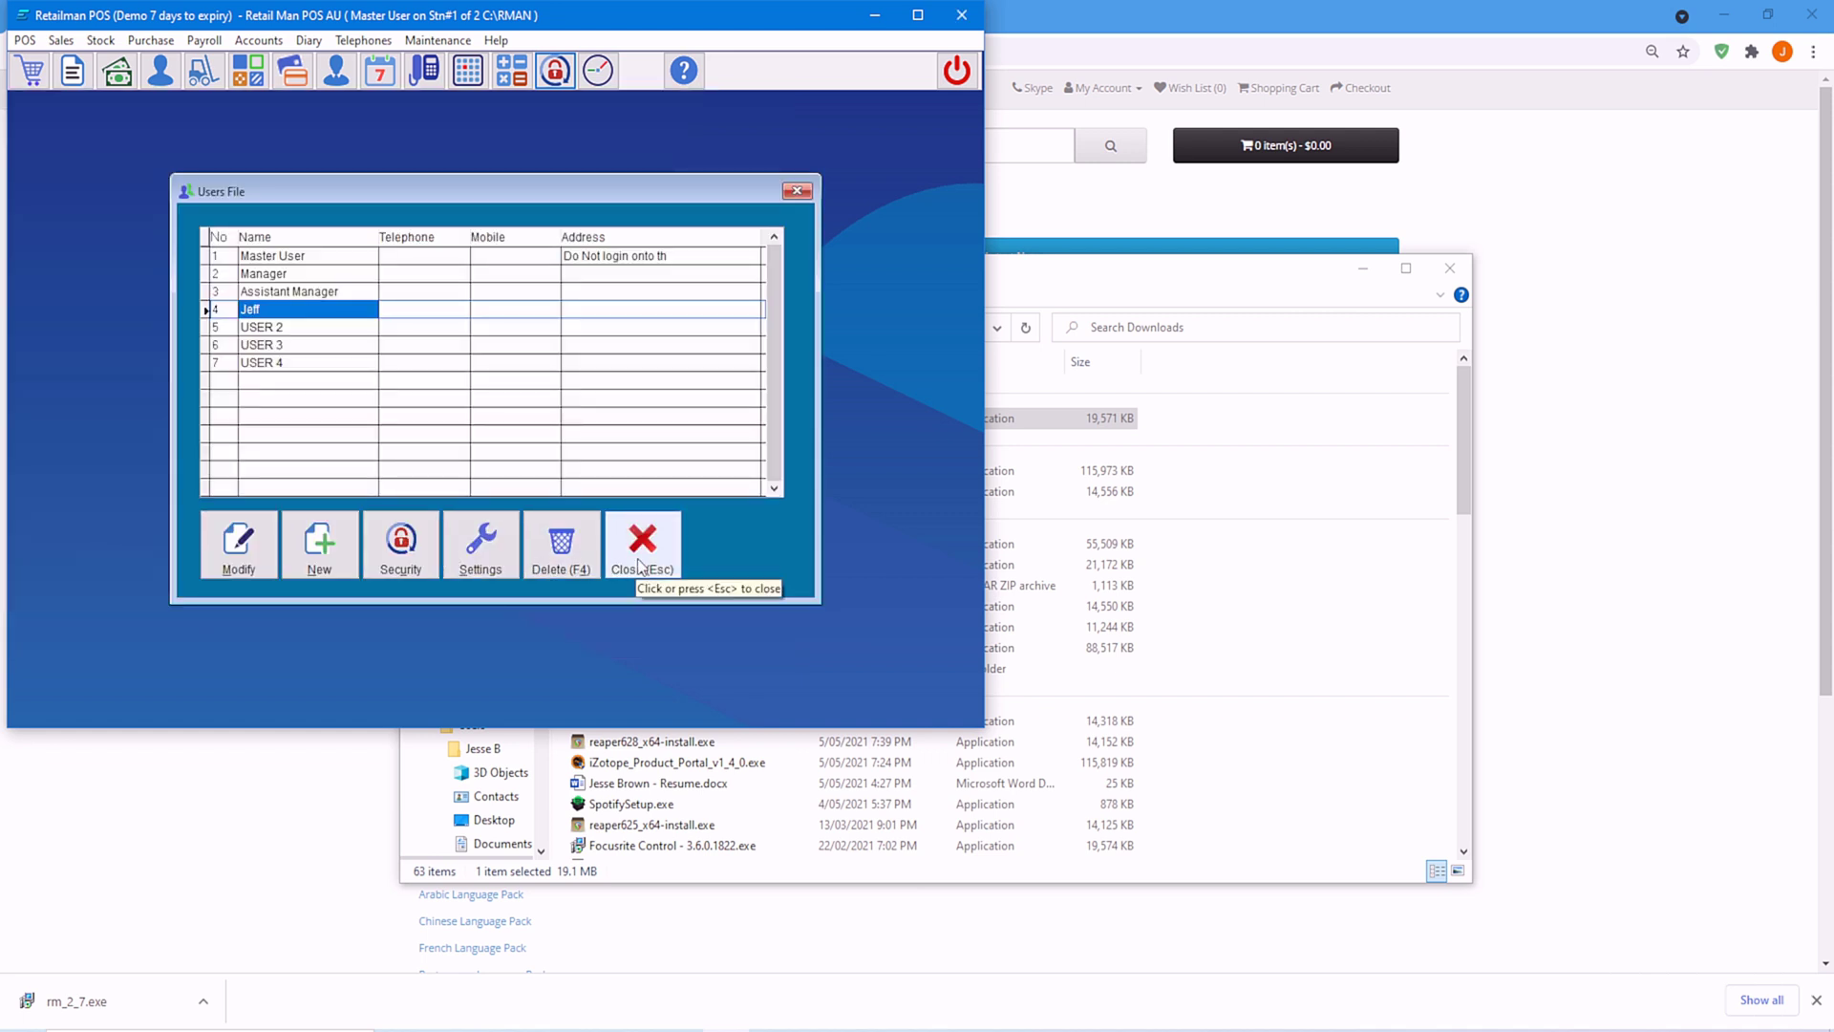
- Close the Users File and log in as Jeff with his password
left_click(640, 565)
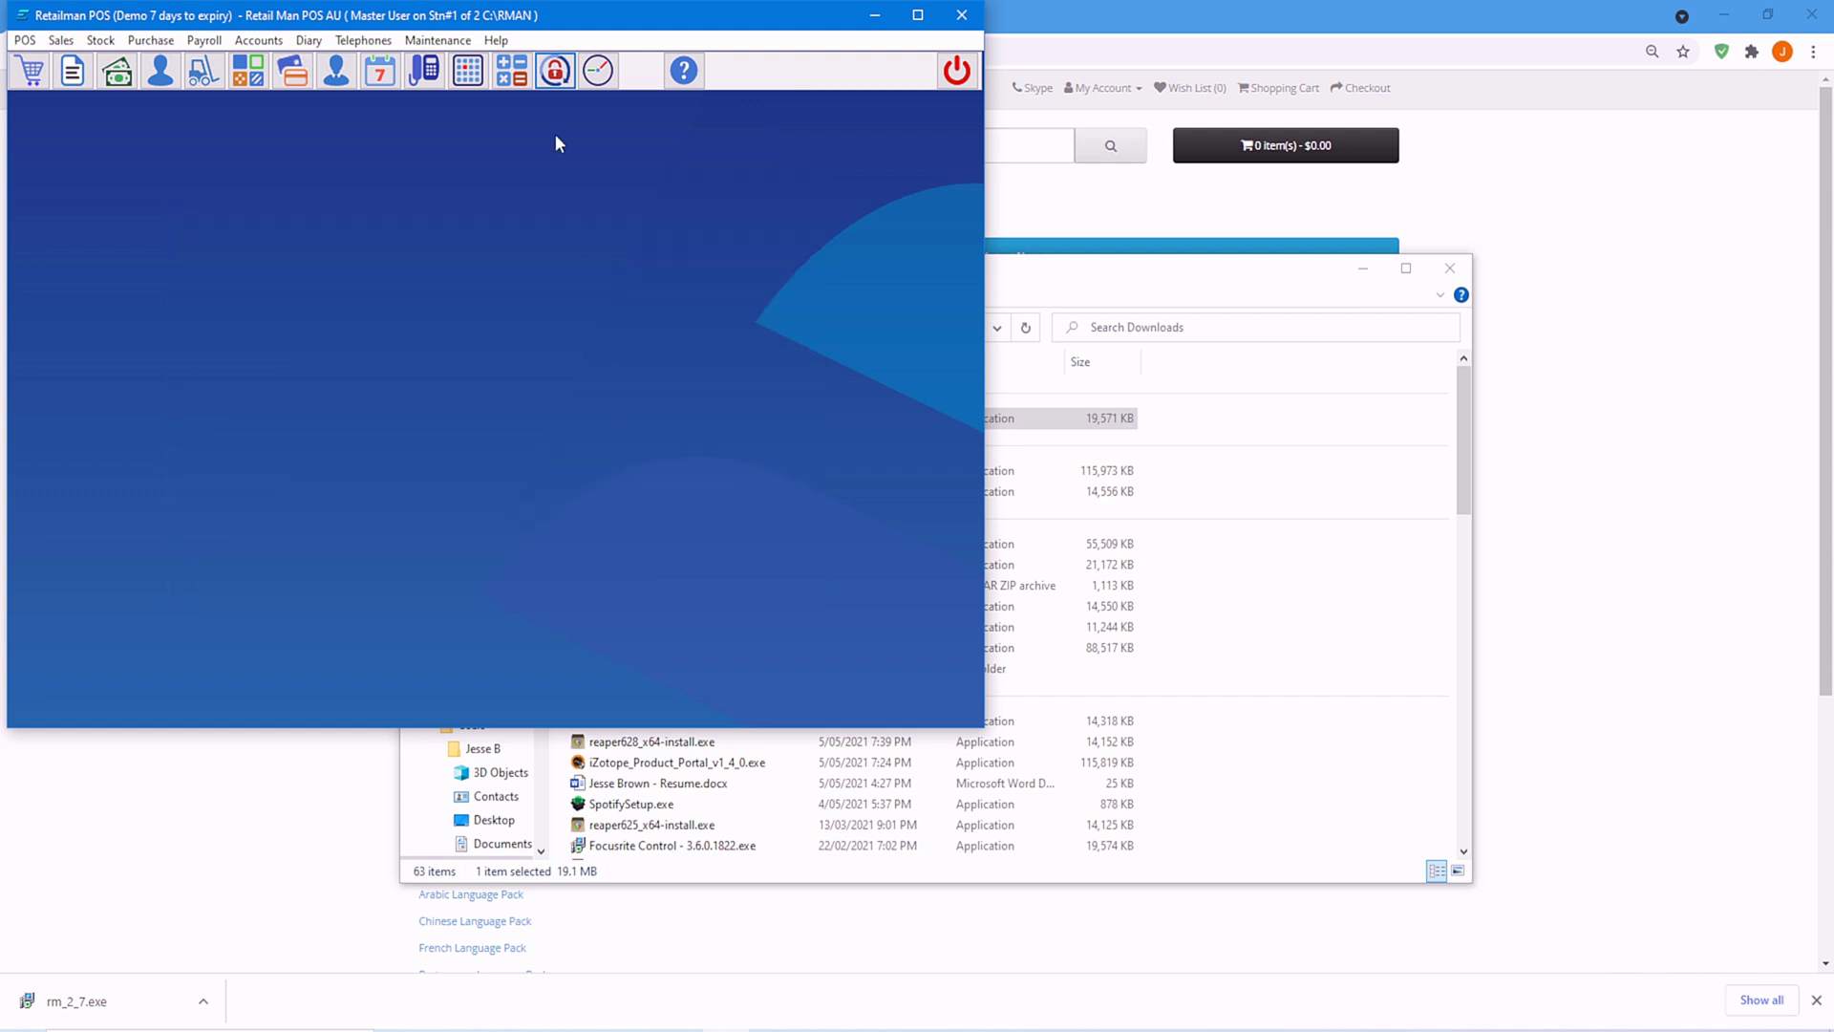
left_click(554, 74)
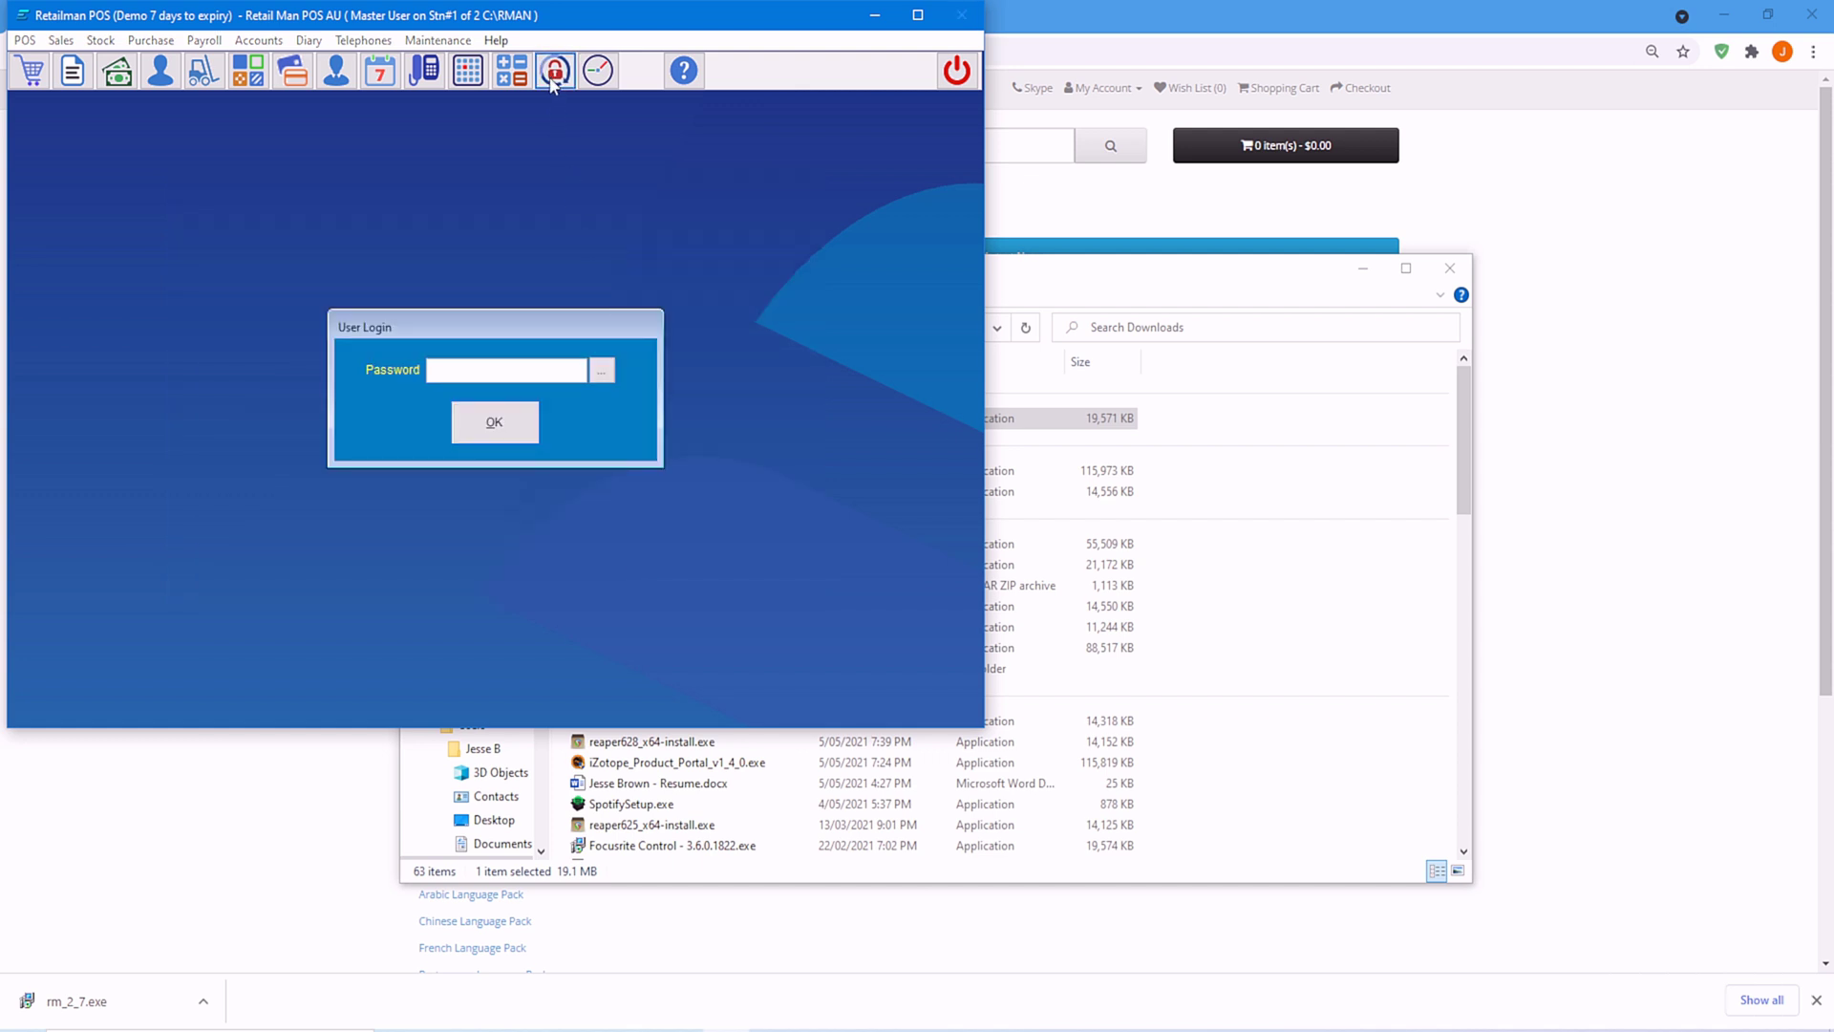
type("*")
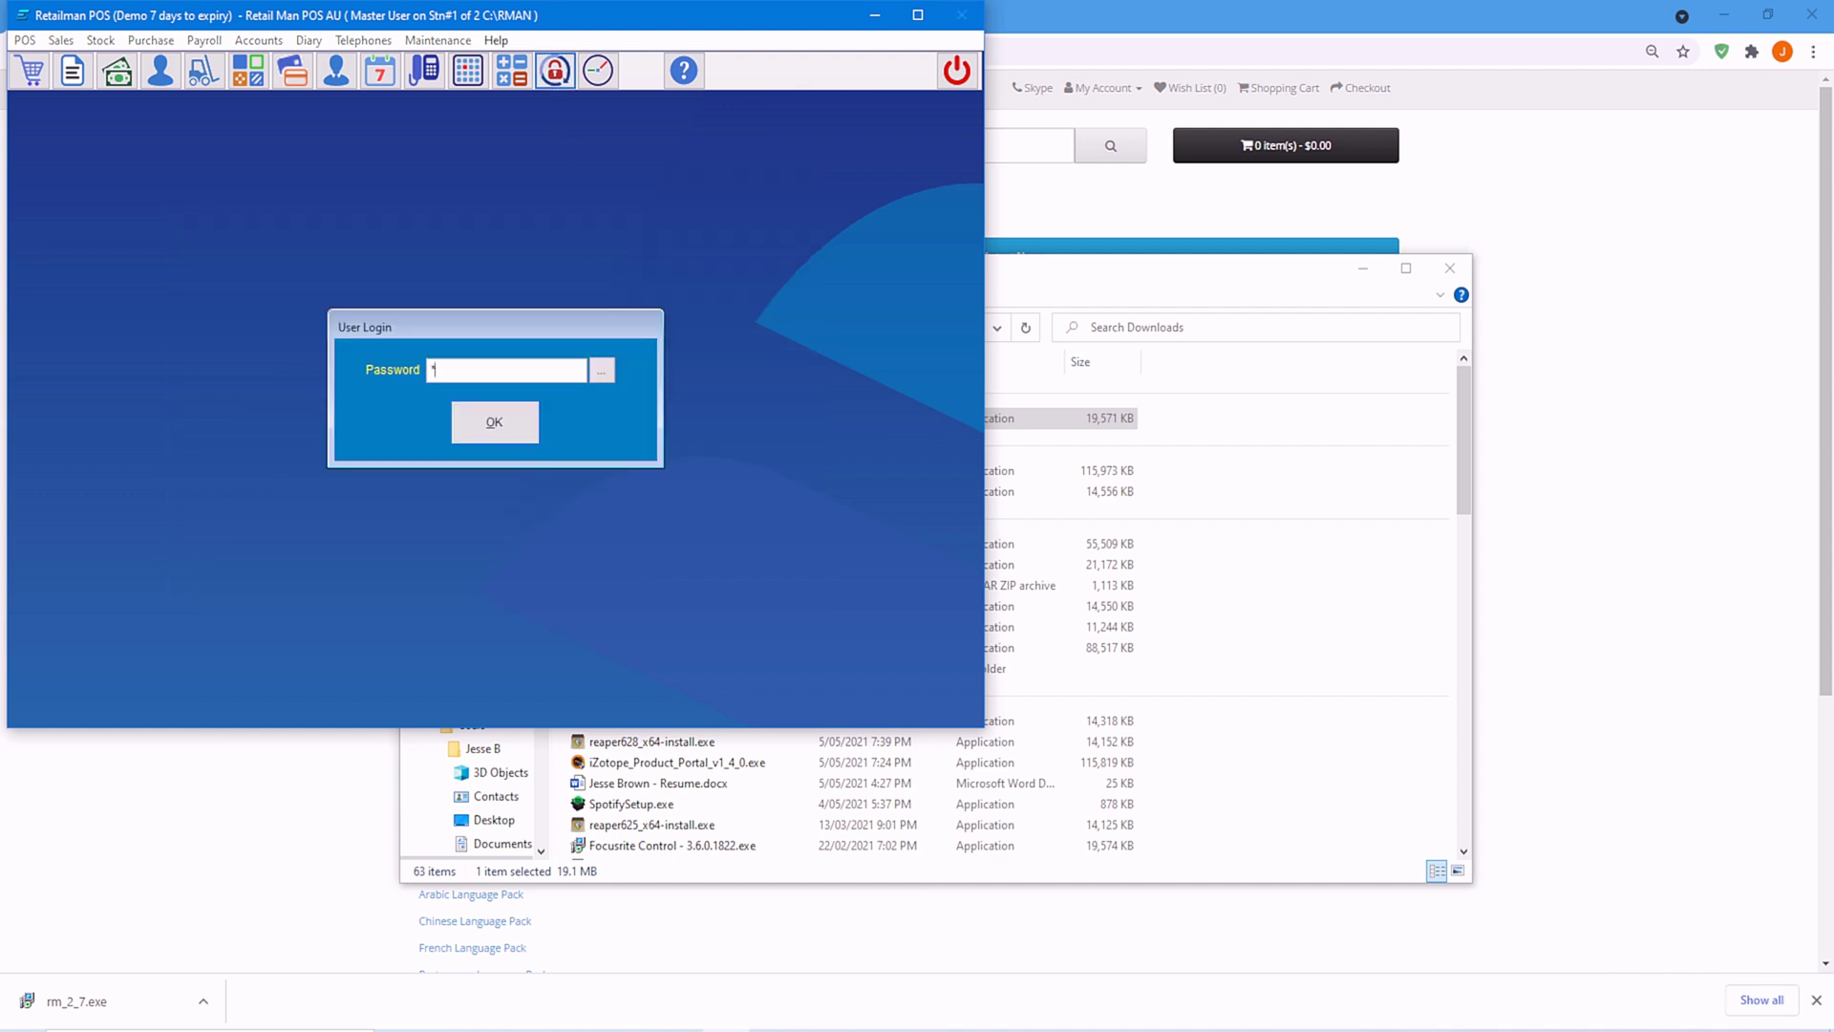
left_click(494, 423)
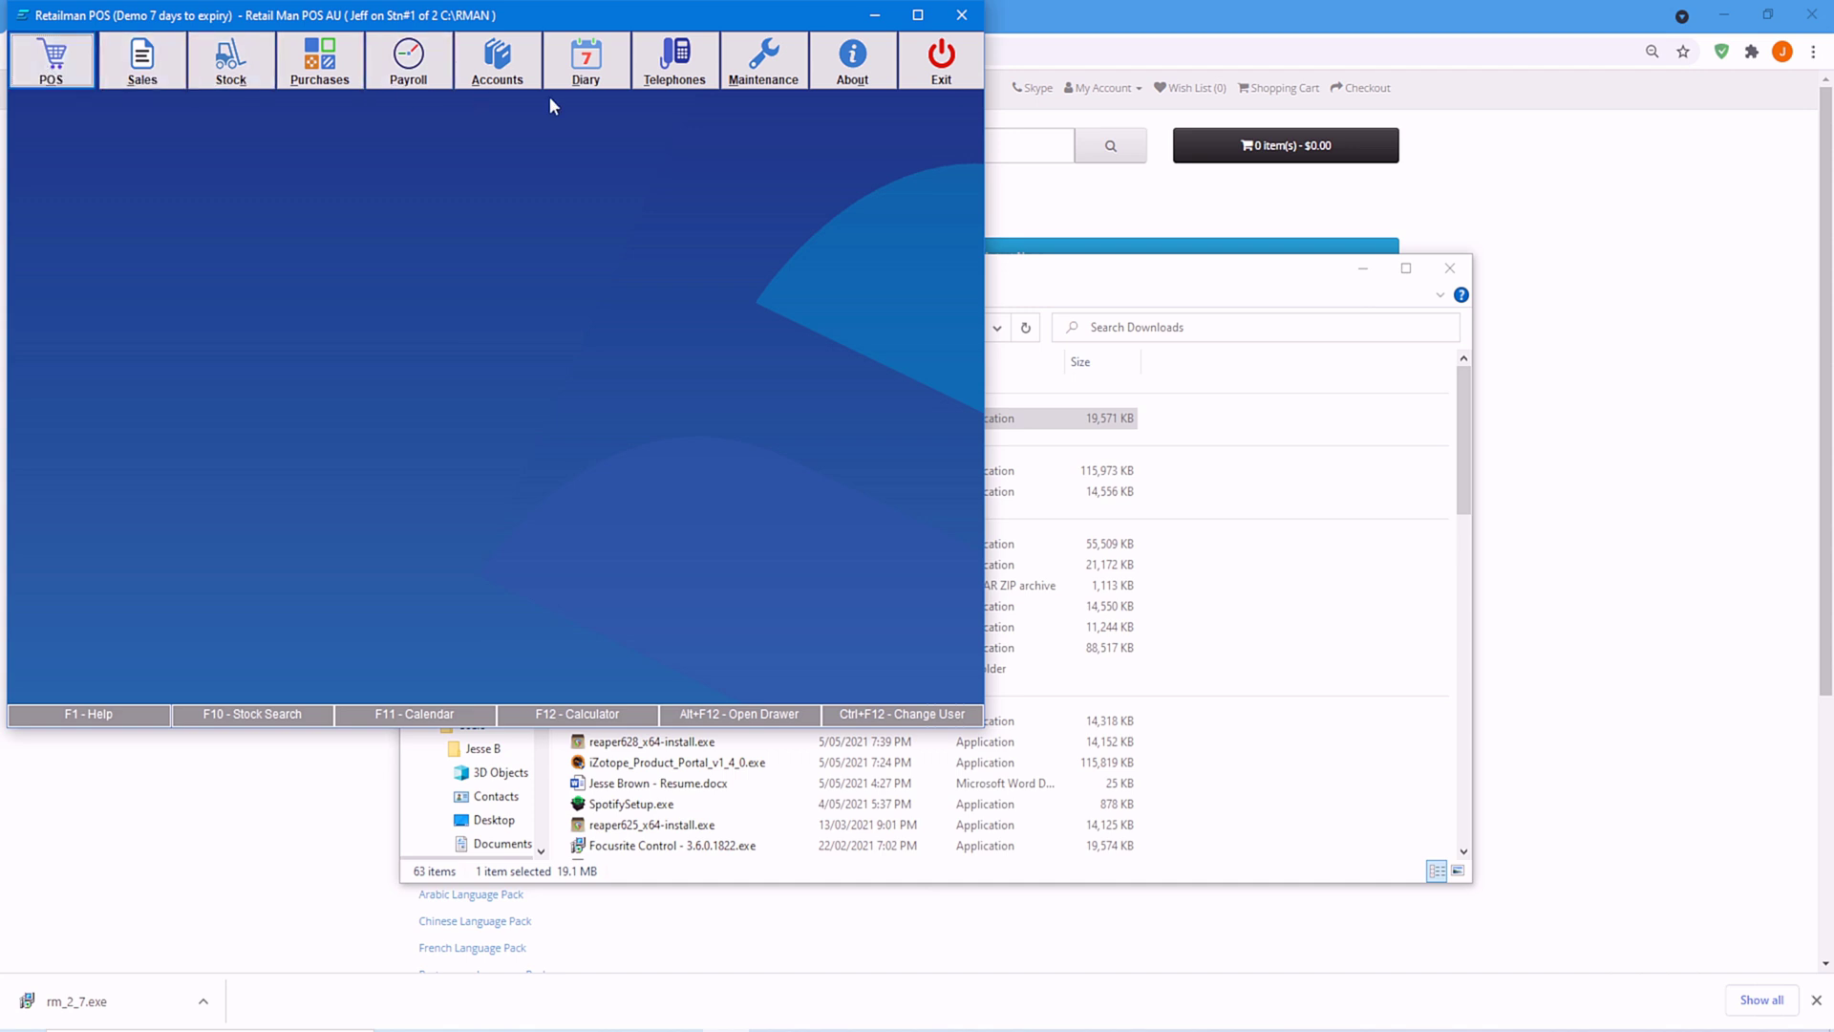
- Confirm Jeff gets Access Denied for both POS and Sales
left_click(78, 84)
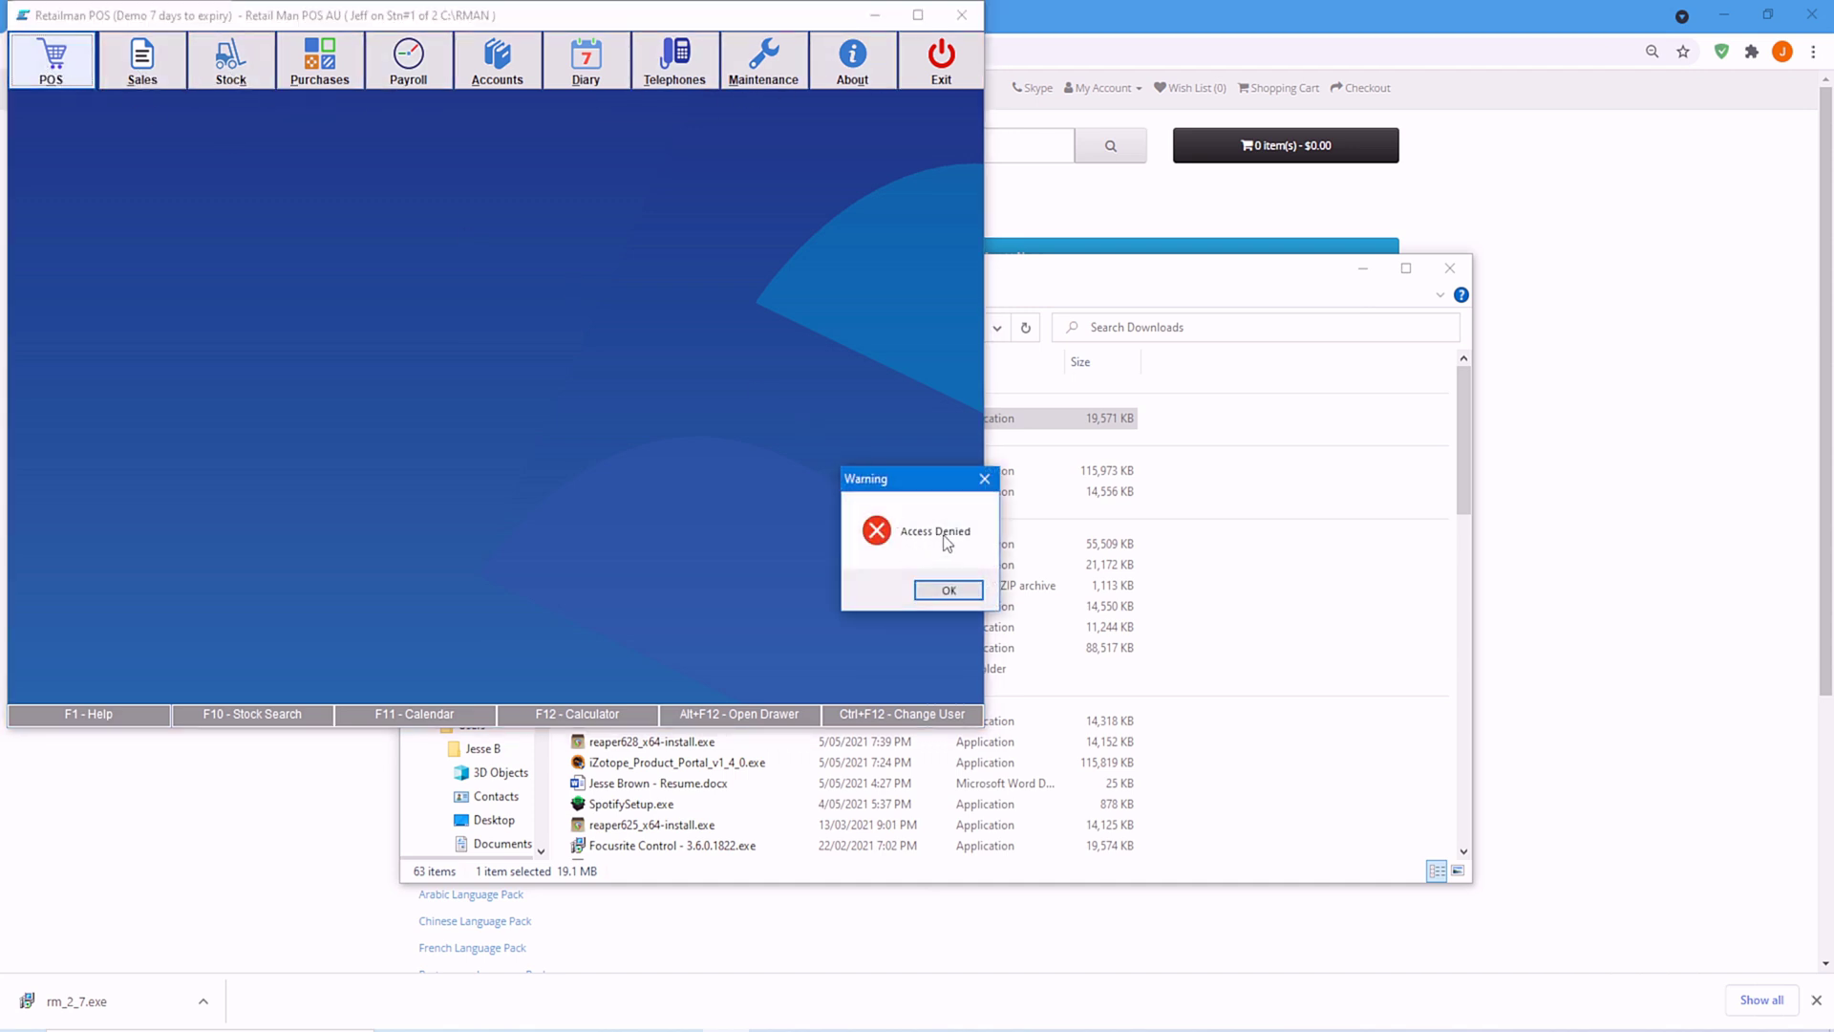
left_click(956, 586)
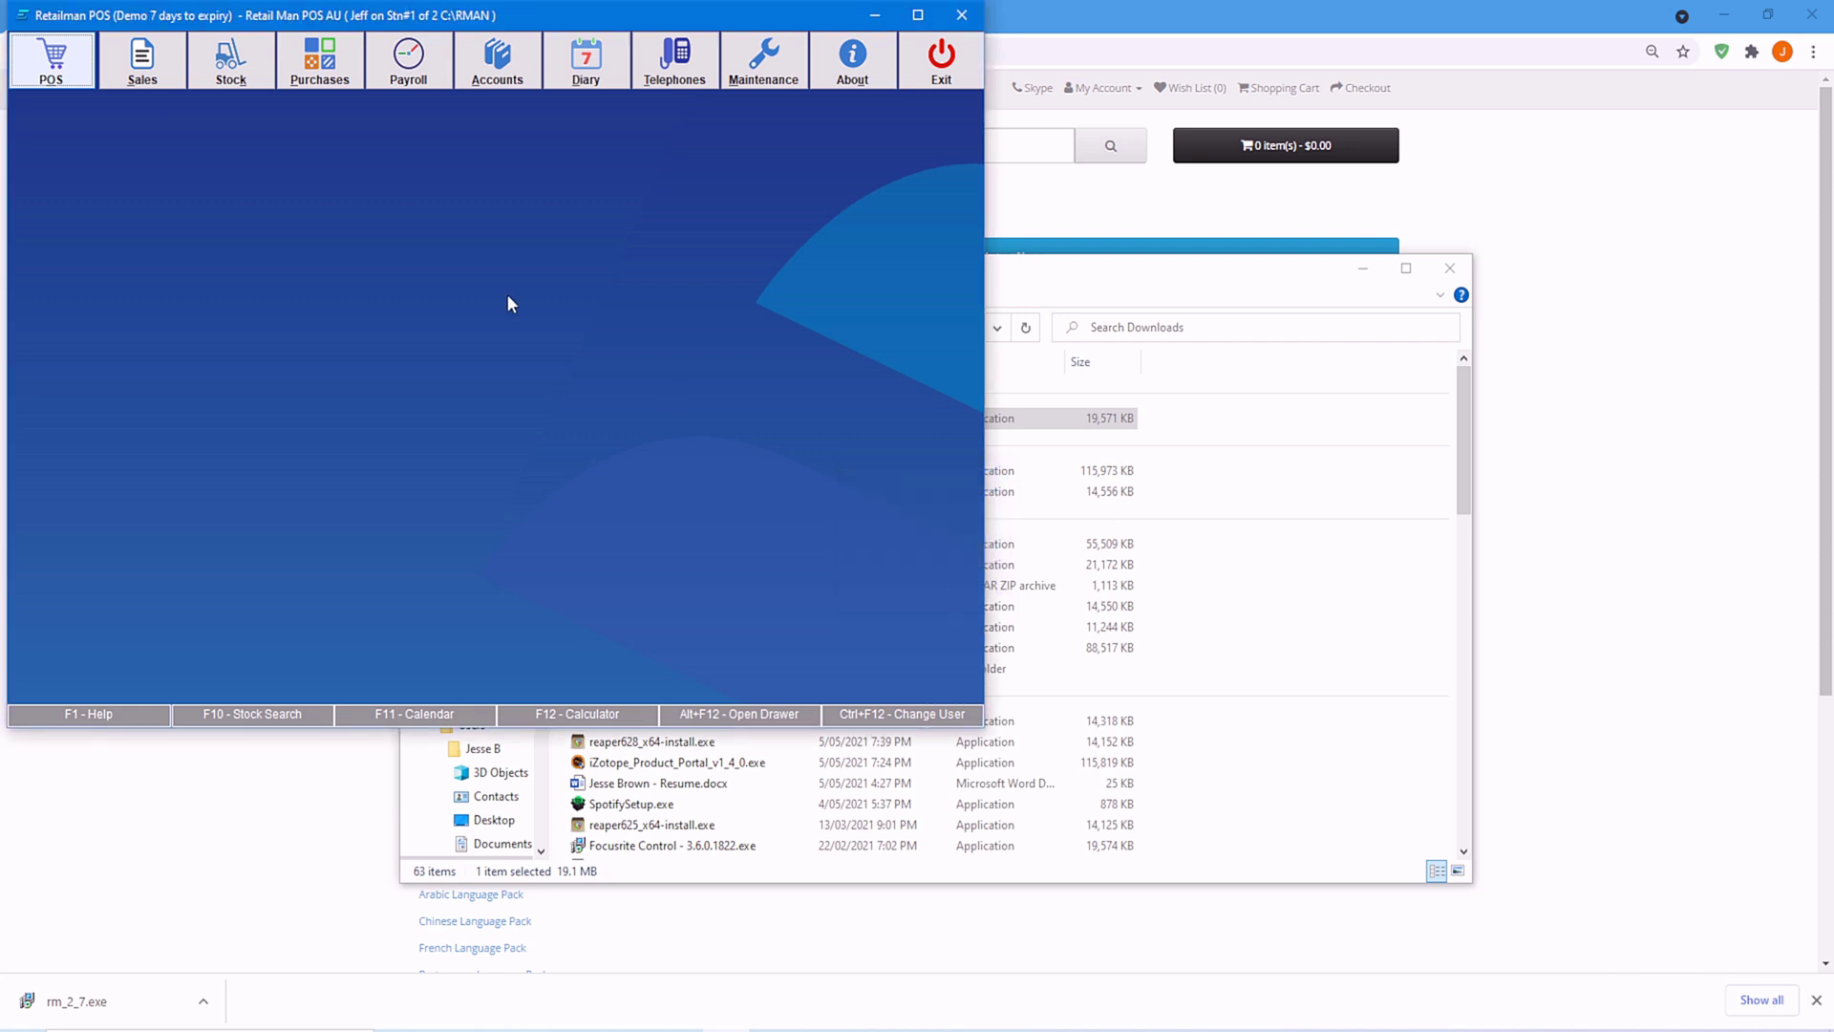
key("Right")
key("Return")
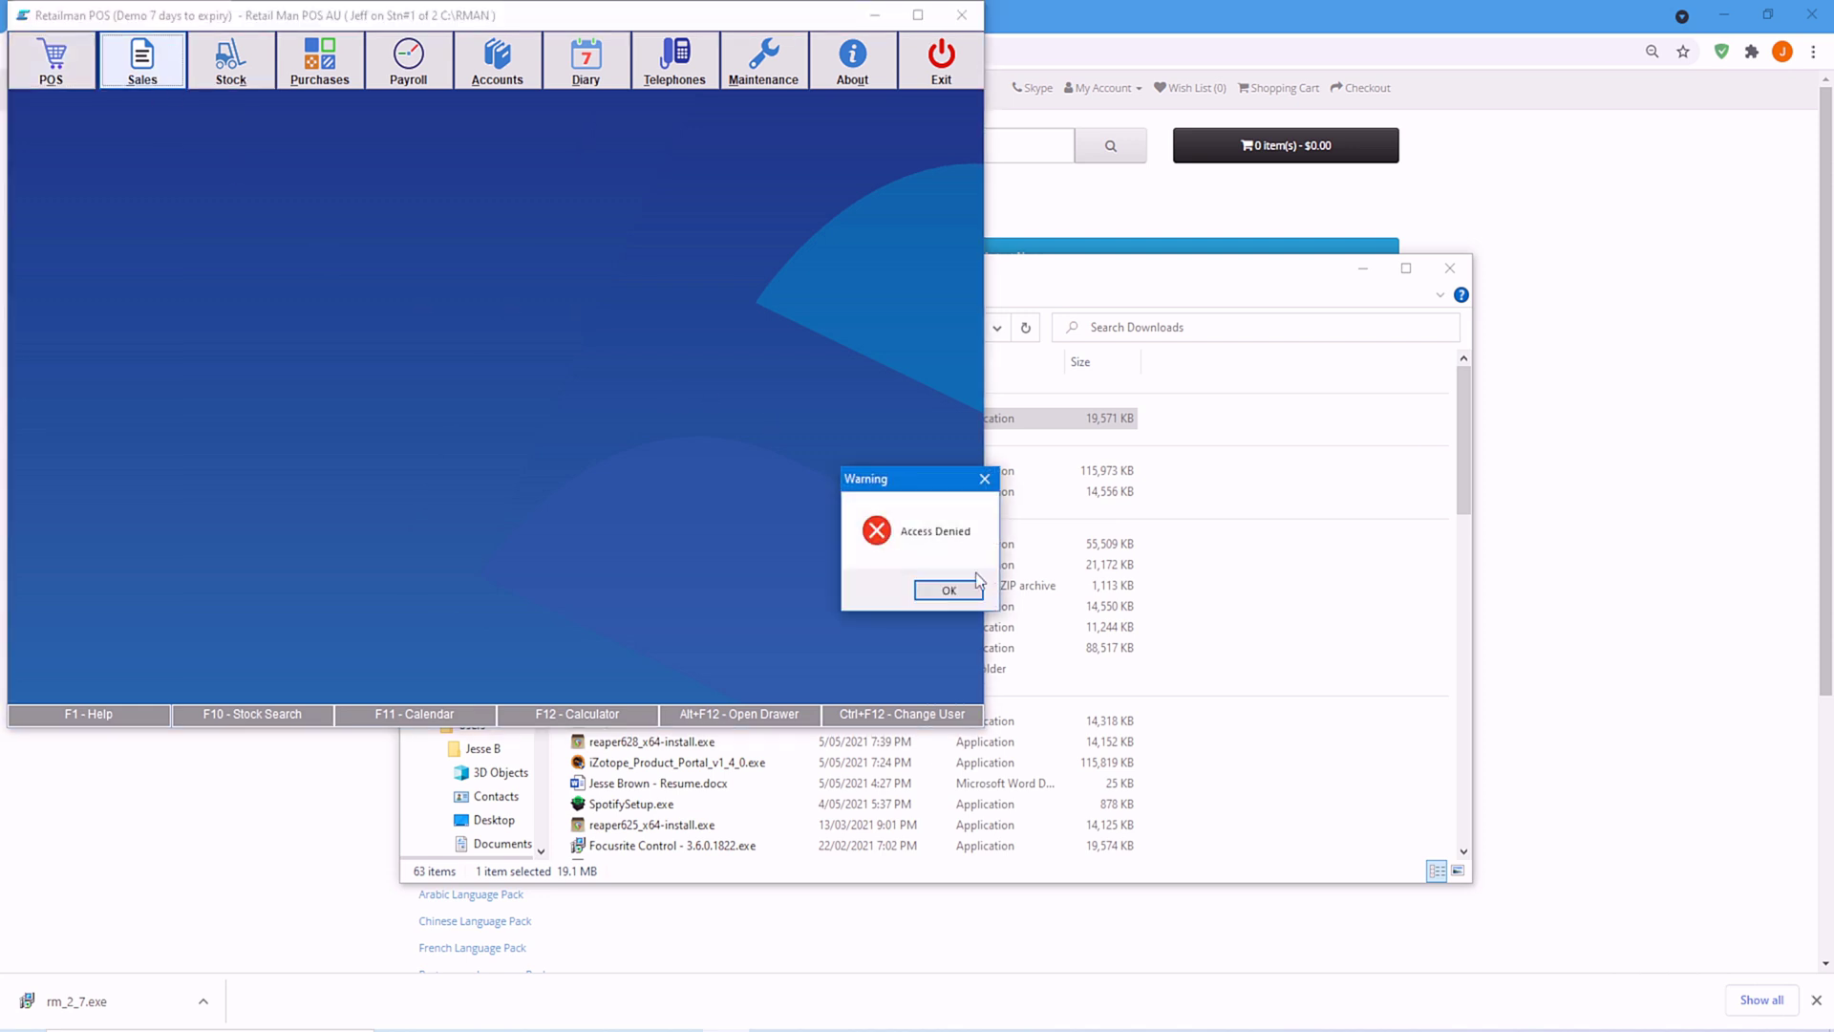
left_click(961, 590)
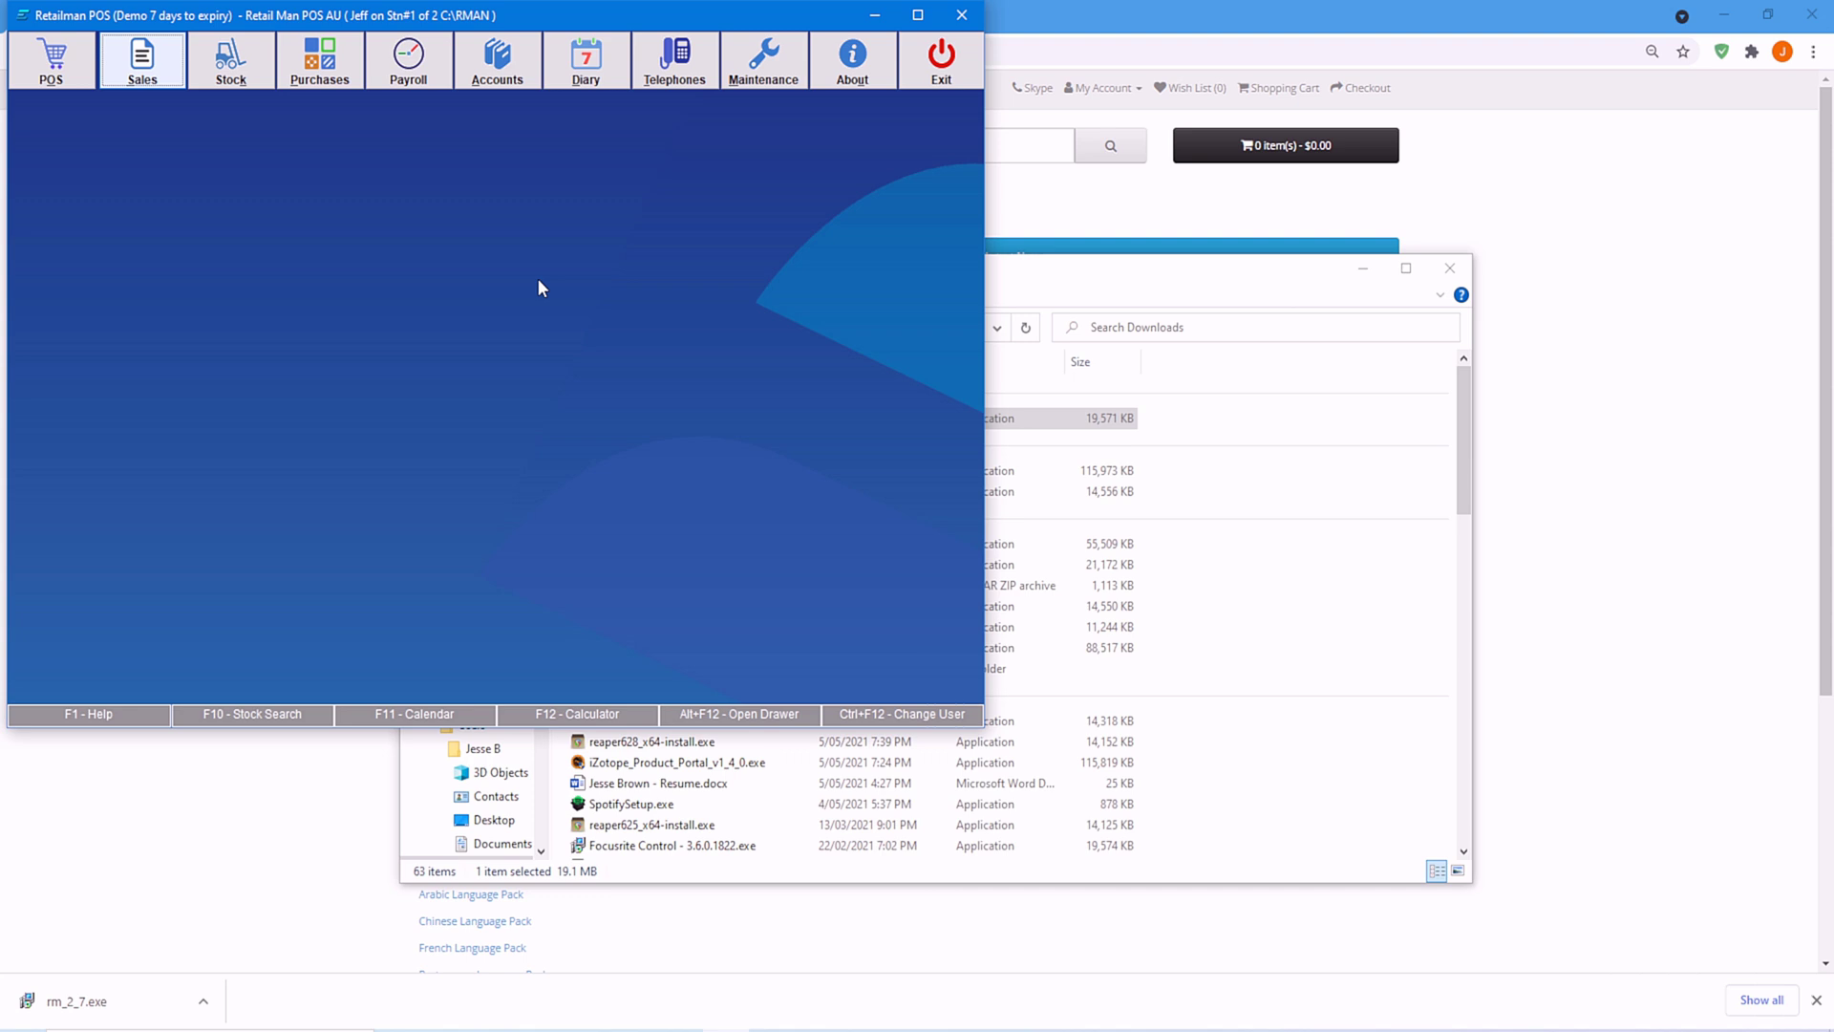
- Open the help with F1 and read Introduction, First Time Installation, LAN install and Upgrading topics
key("F1")
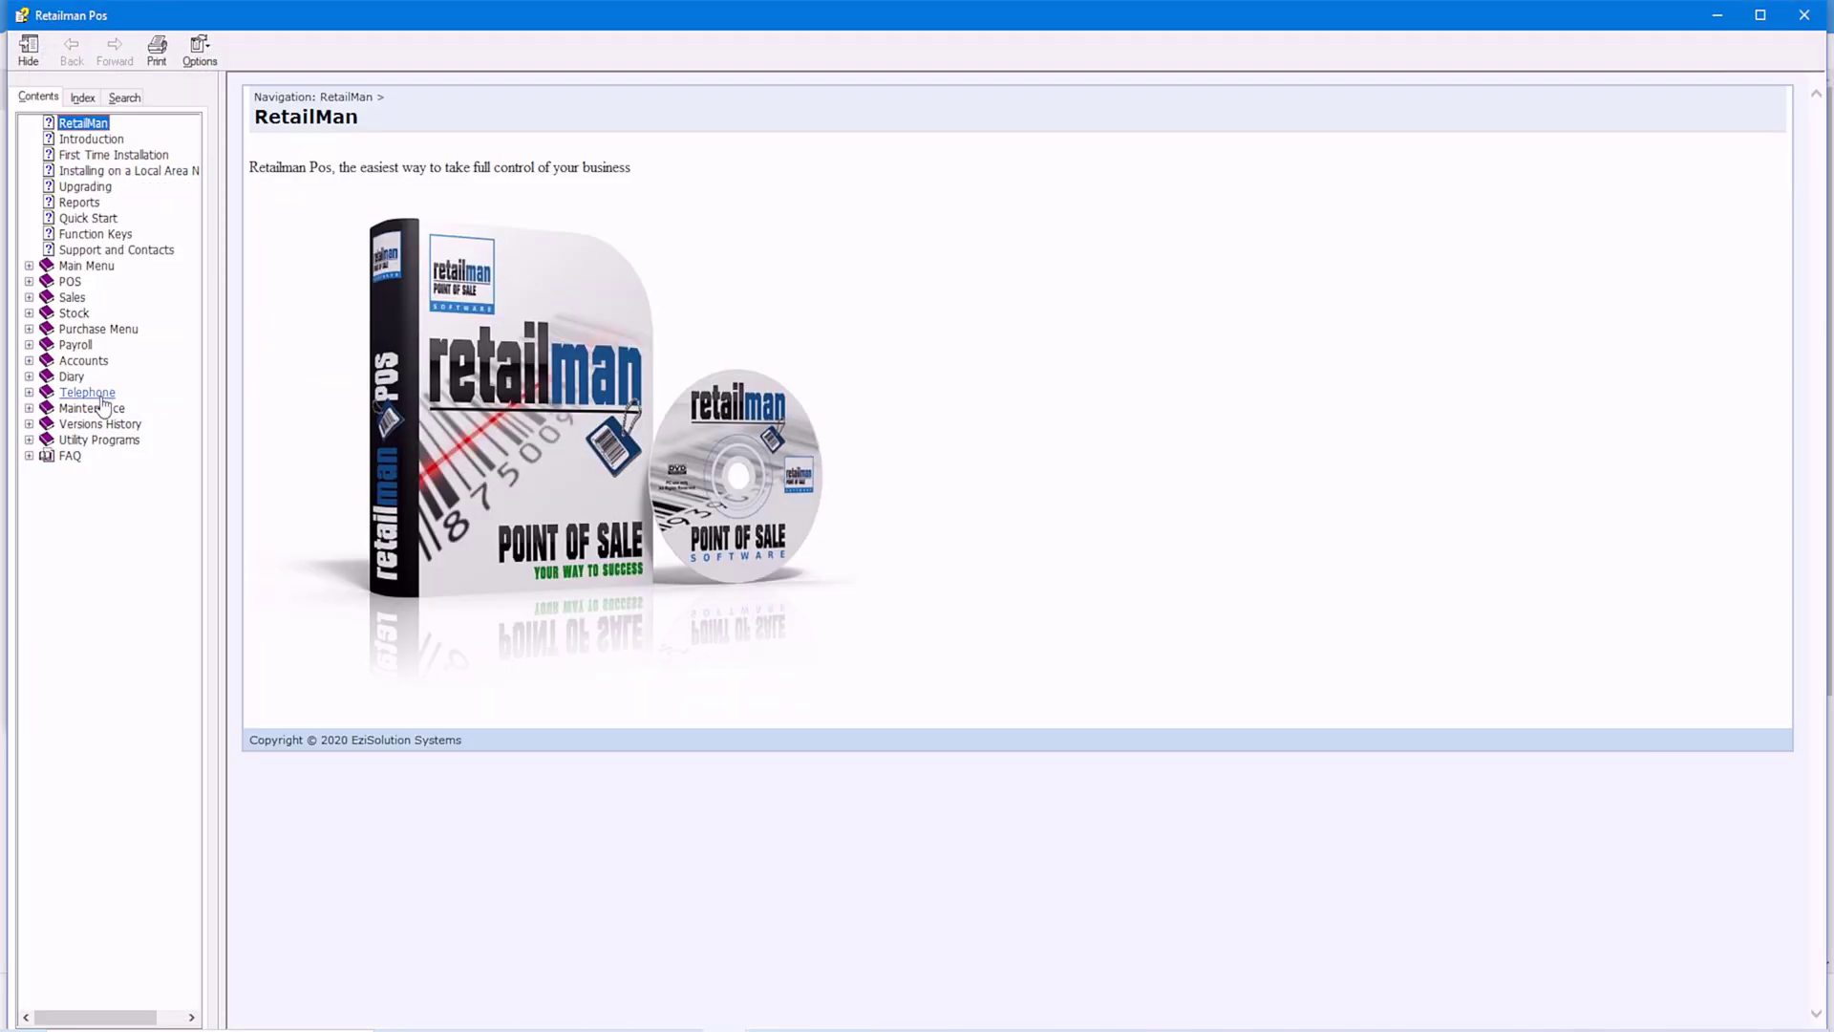
left_click(79, 141)
left_click(80, 155)
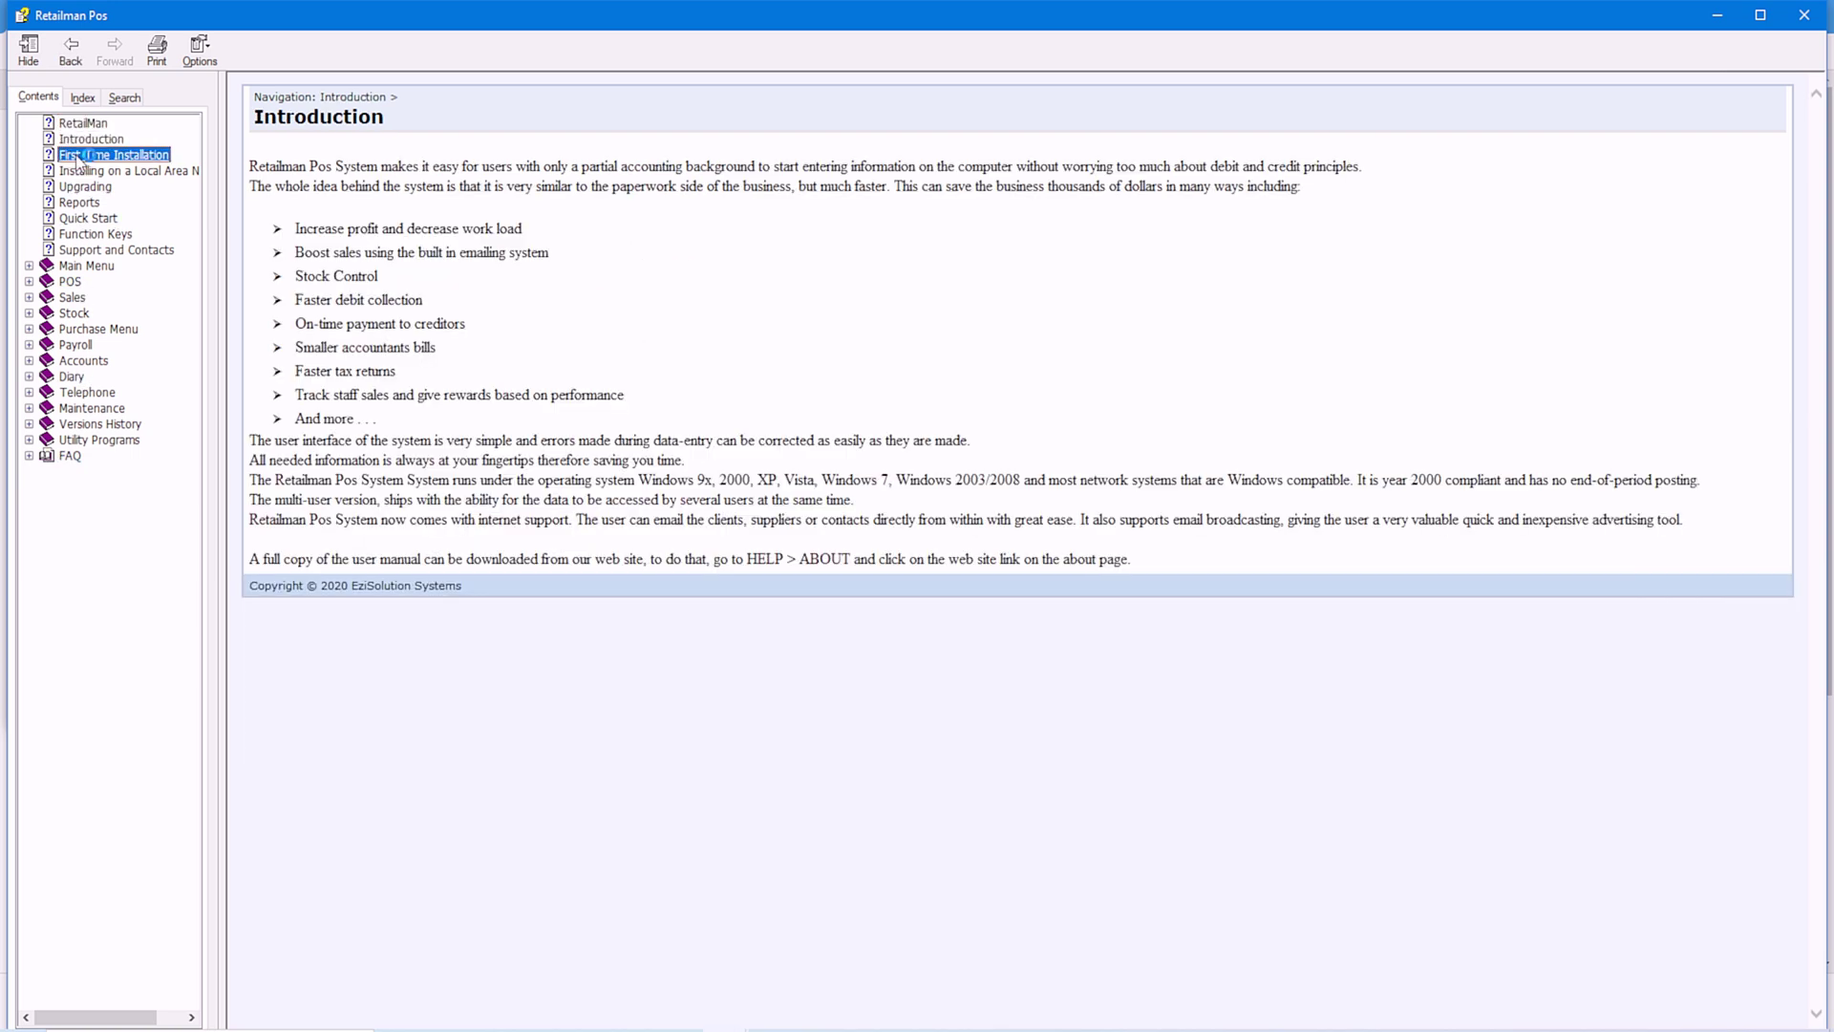
left_click(79, 174)
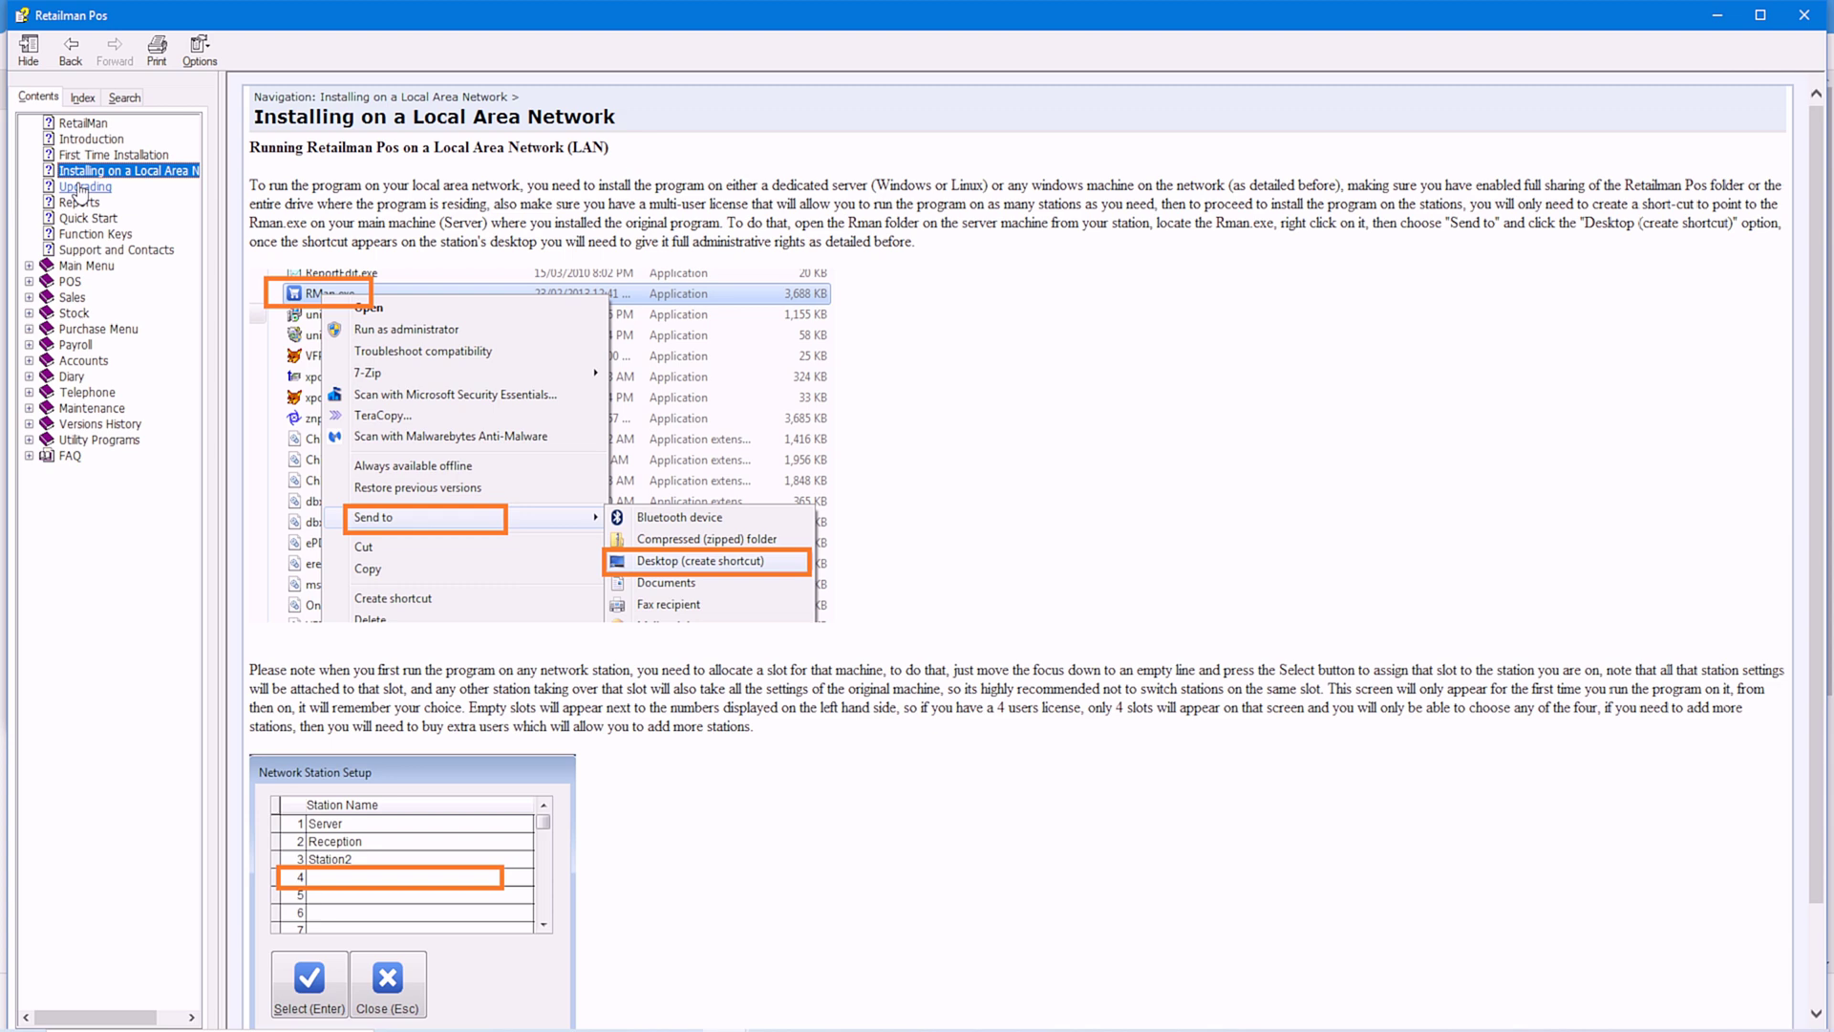
left_click(81, 188)
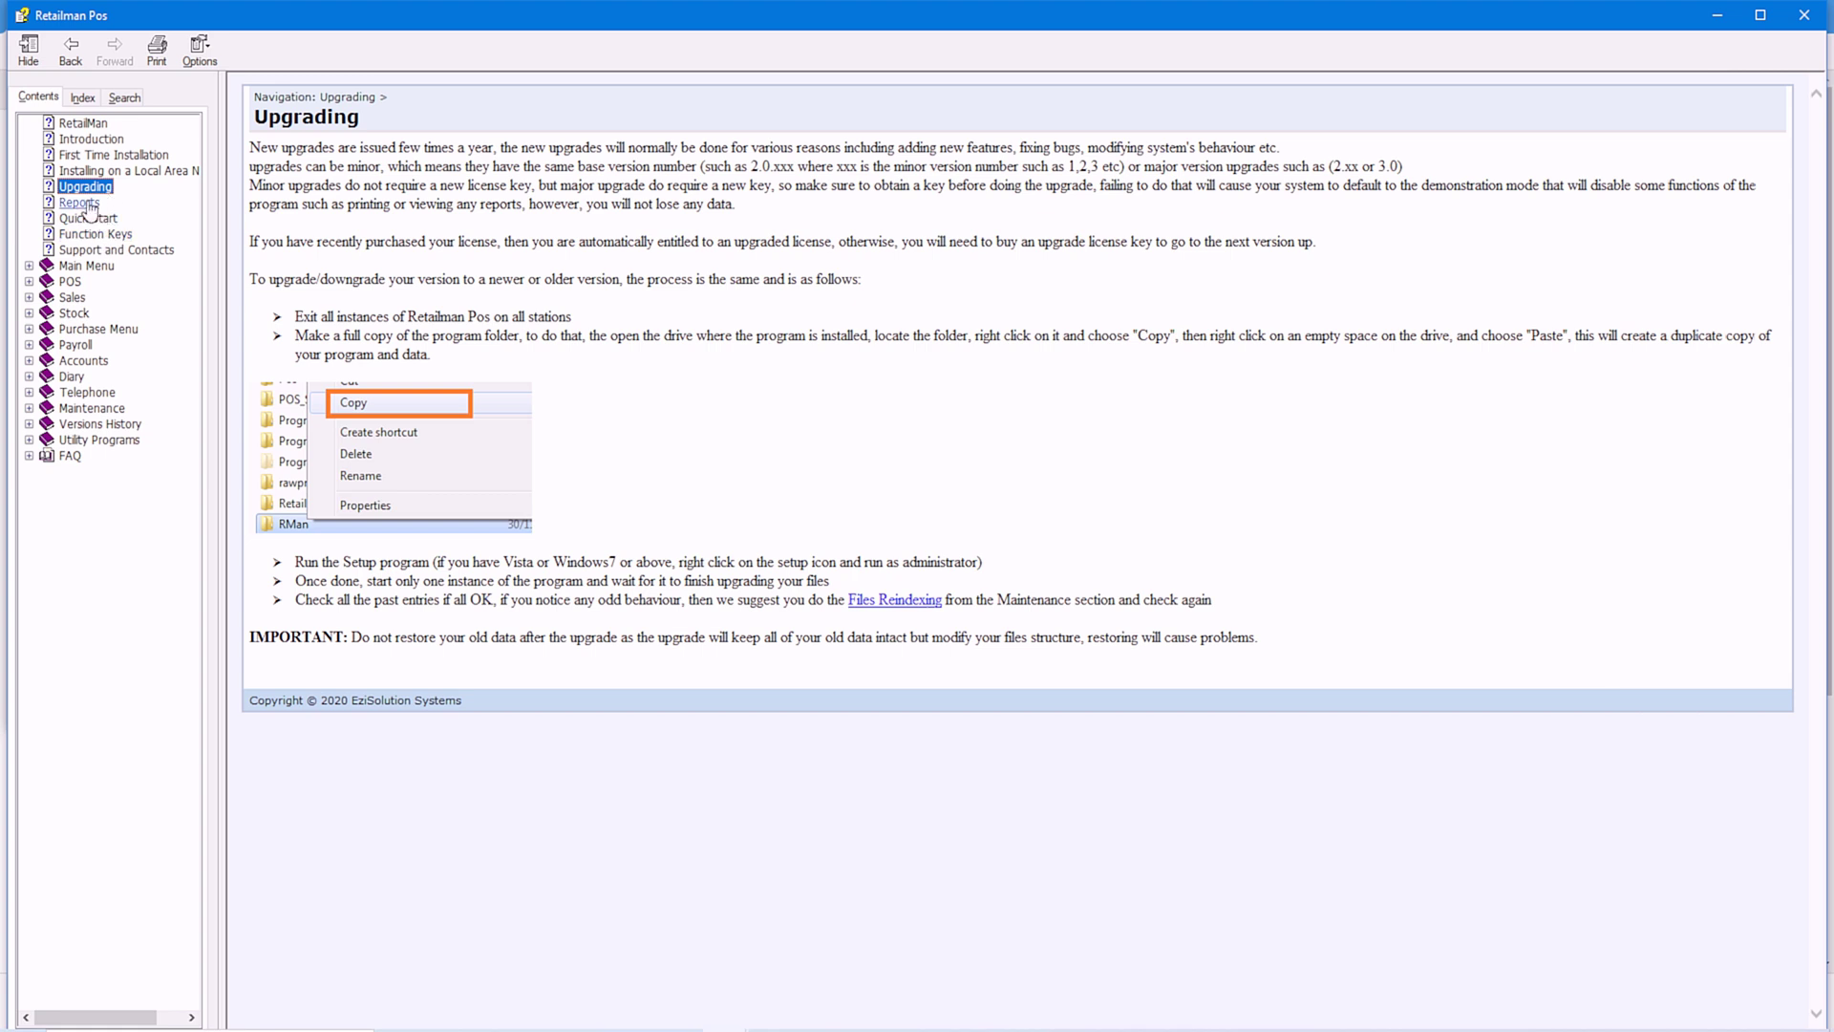
- Browse the FAQ's Barcode Printing and 'Cannot load 32-bit DLL repinv3.frx' topics, then reach keyword search
left_click(29, 455)
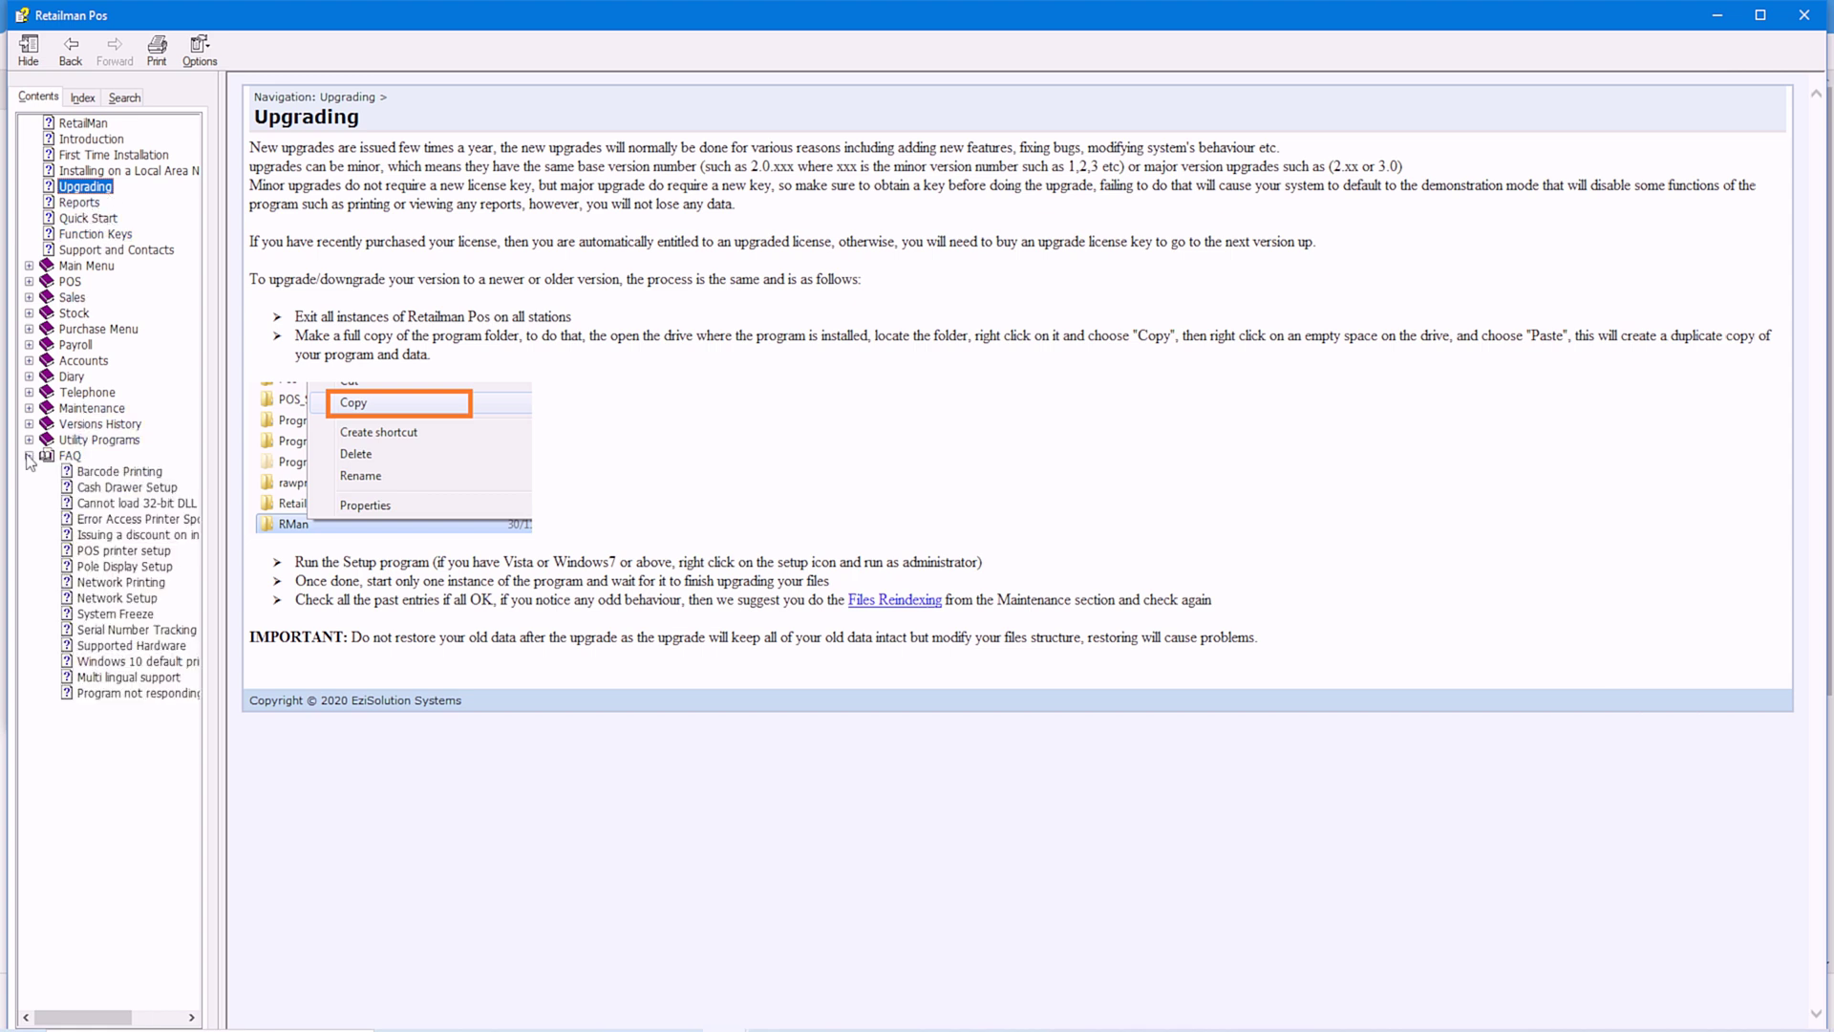
left_click(67, 458)
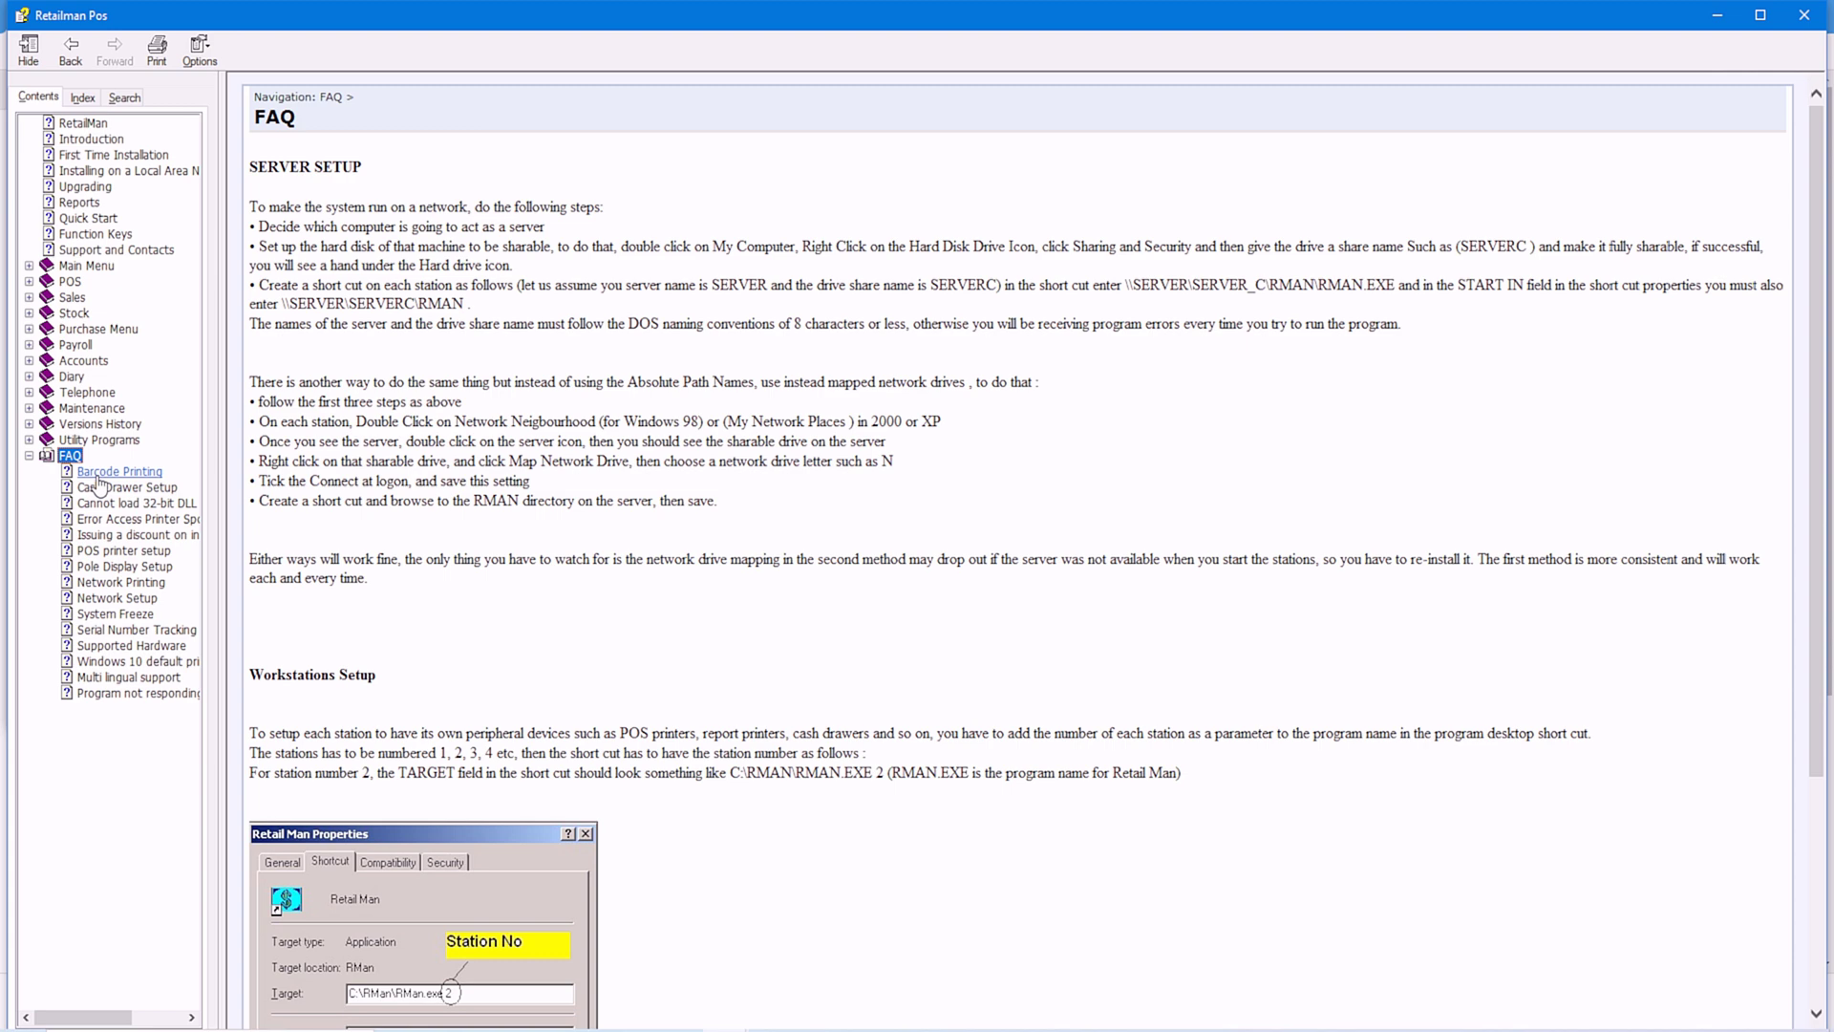
left_click(105, 473)
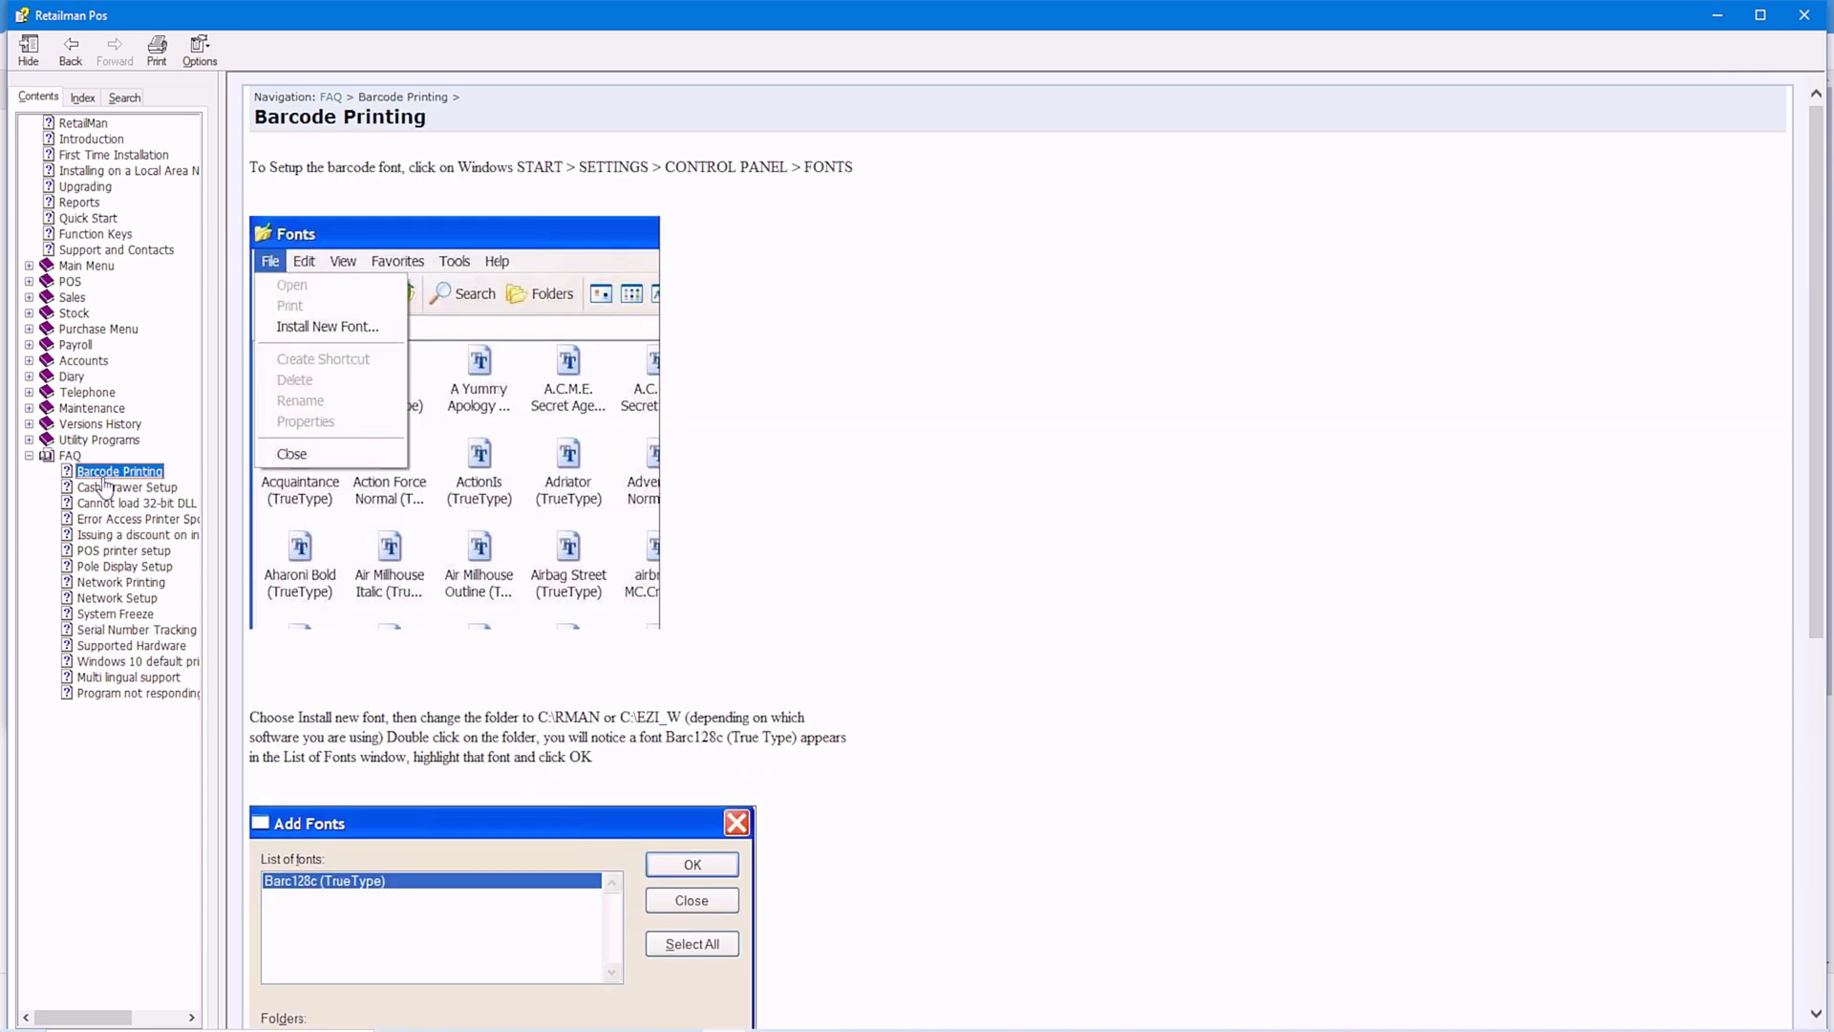
left_click(107, 504)
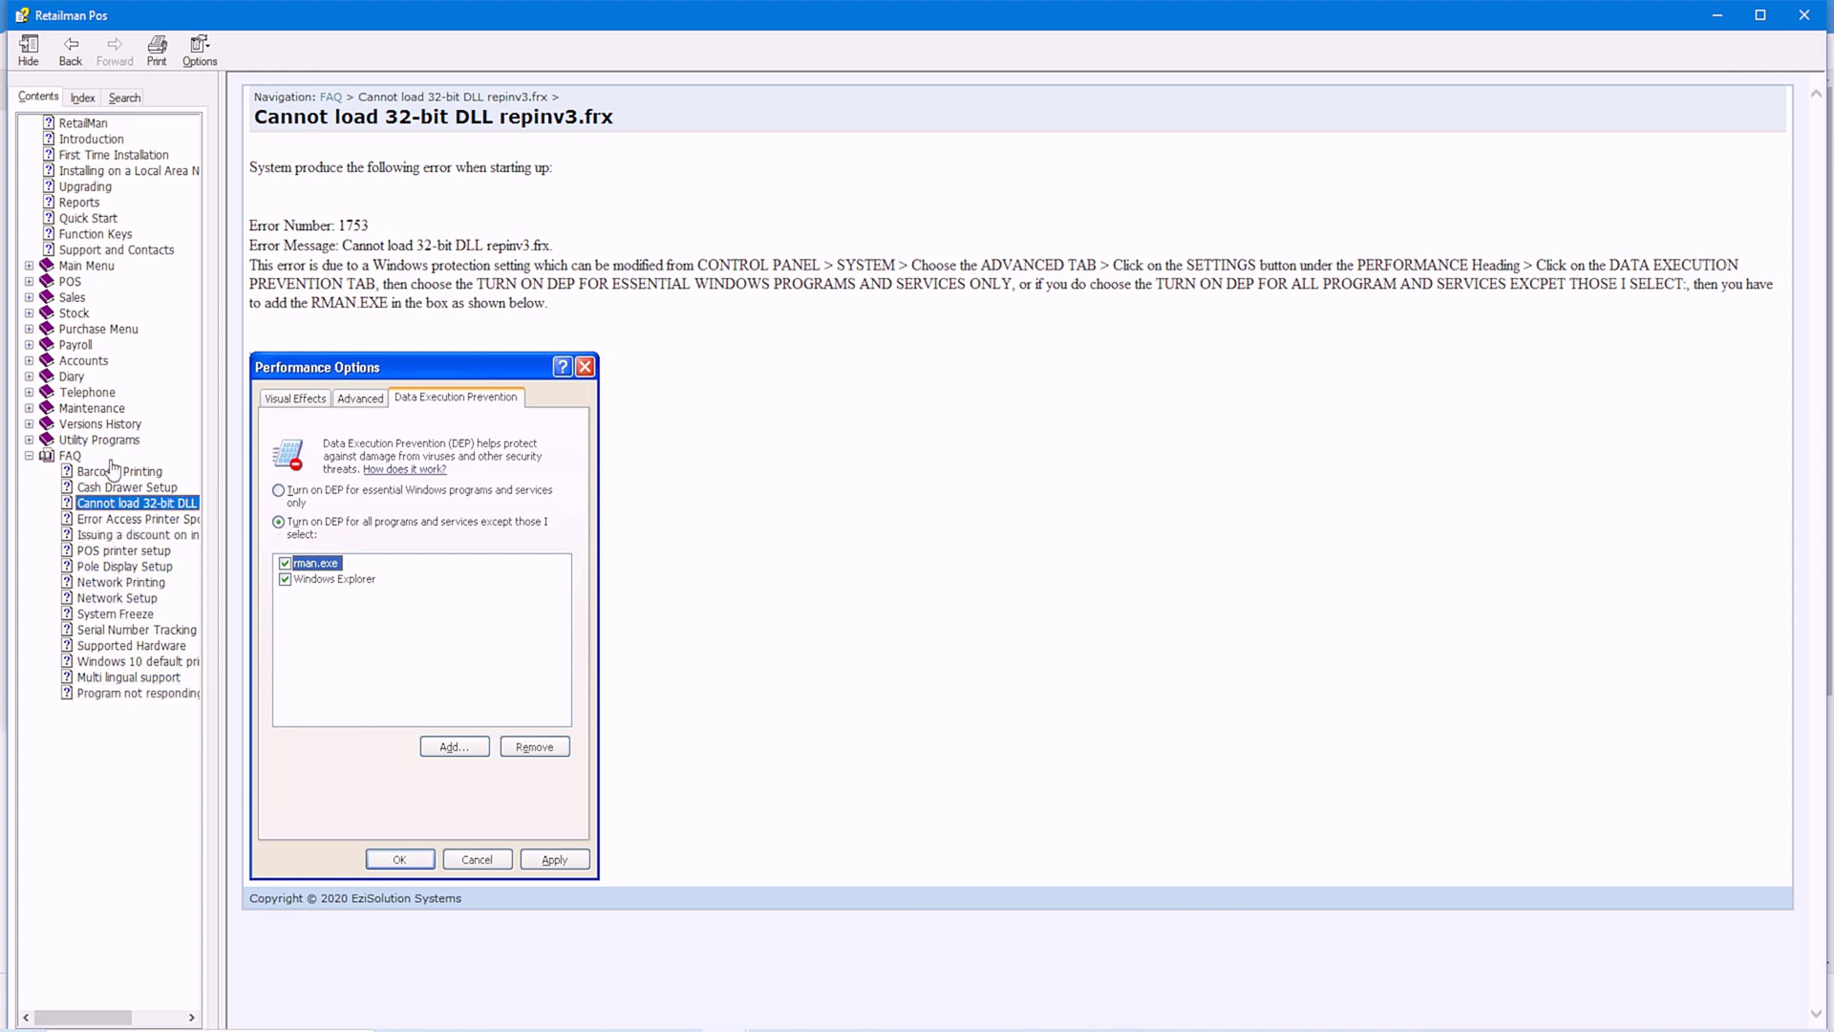
left_click(124, 98)
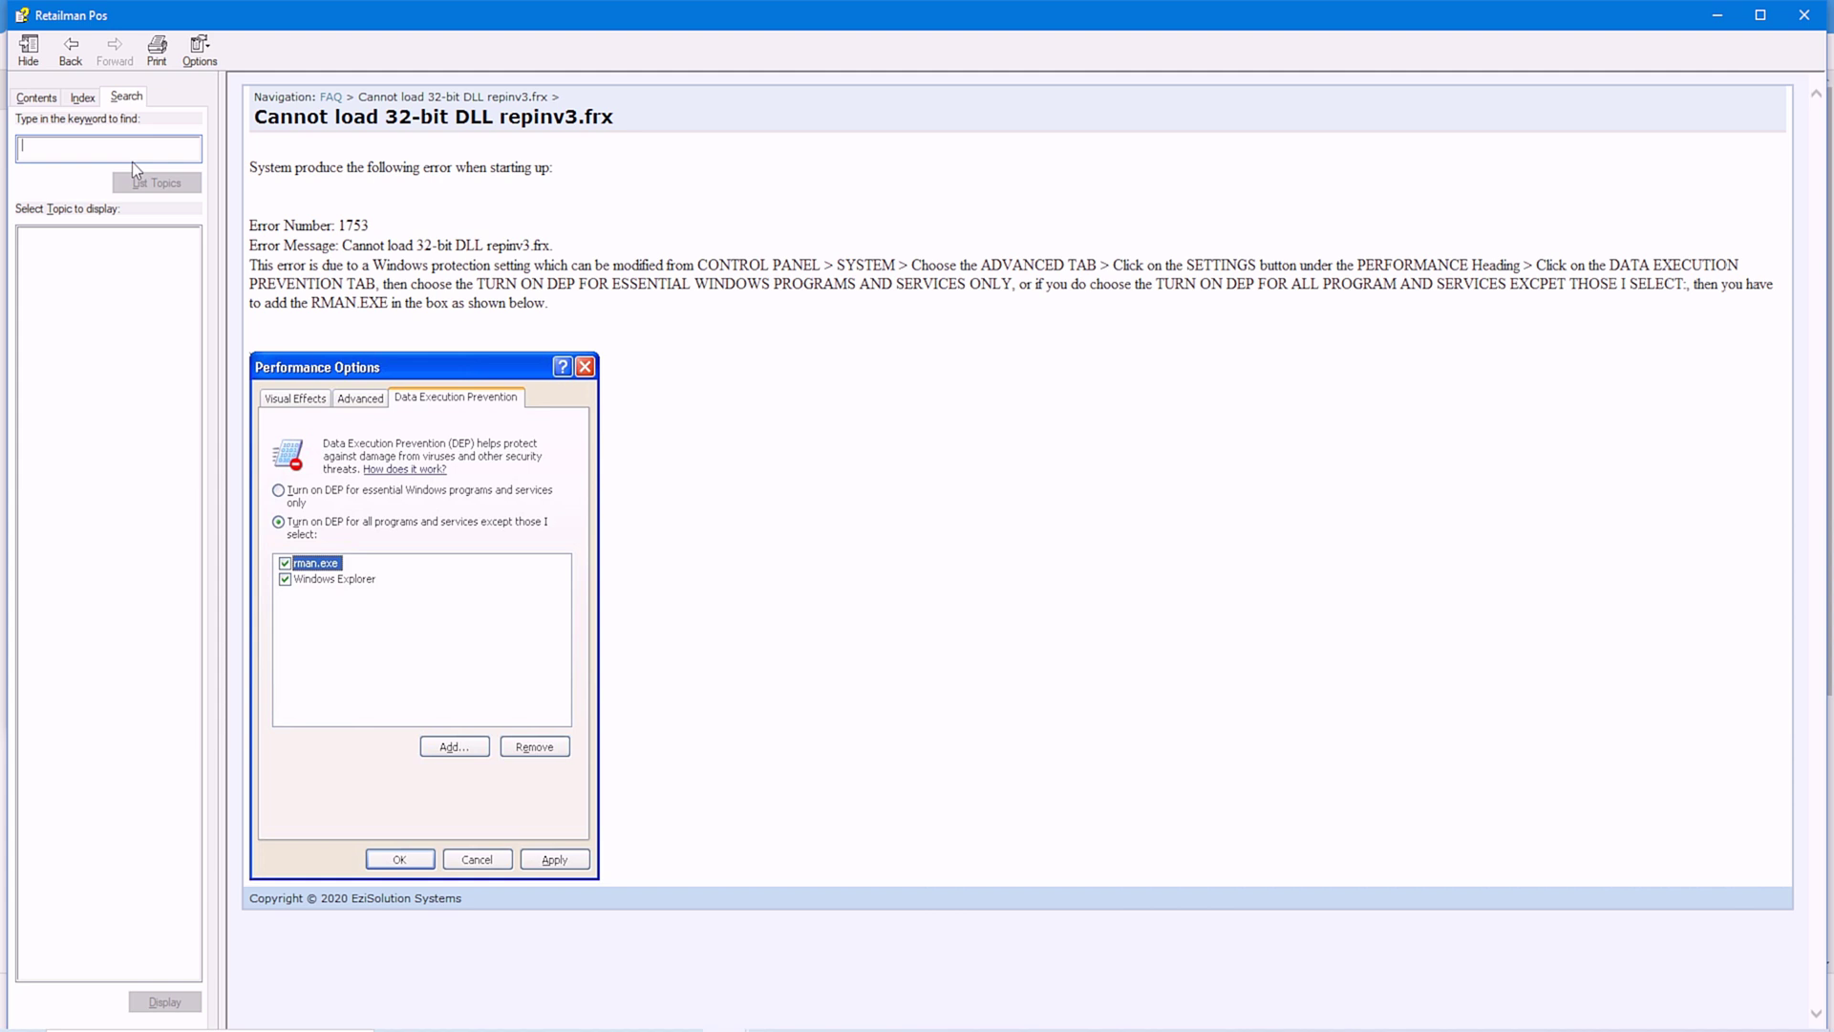
- Search the help for 'error' and open First Time Installation from the matching topics
type("error")
key("Return")
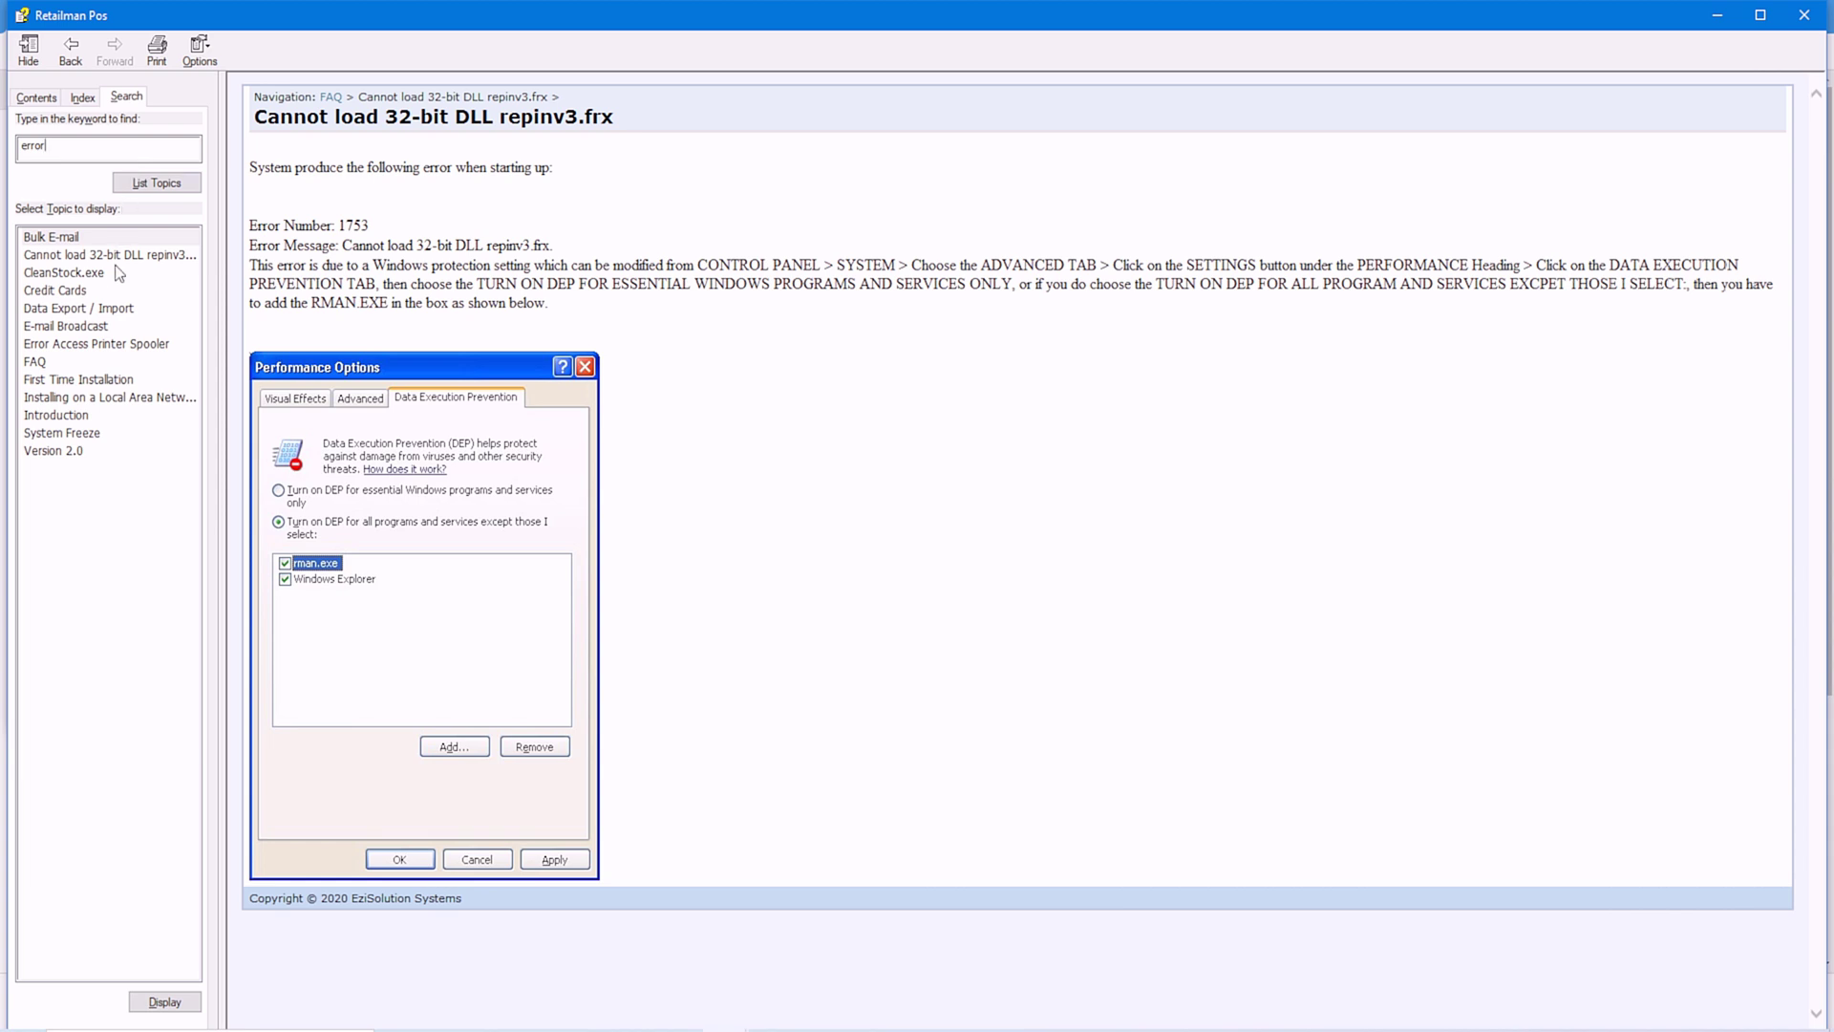
left_click(86, 381)
double_click(86, 383)
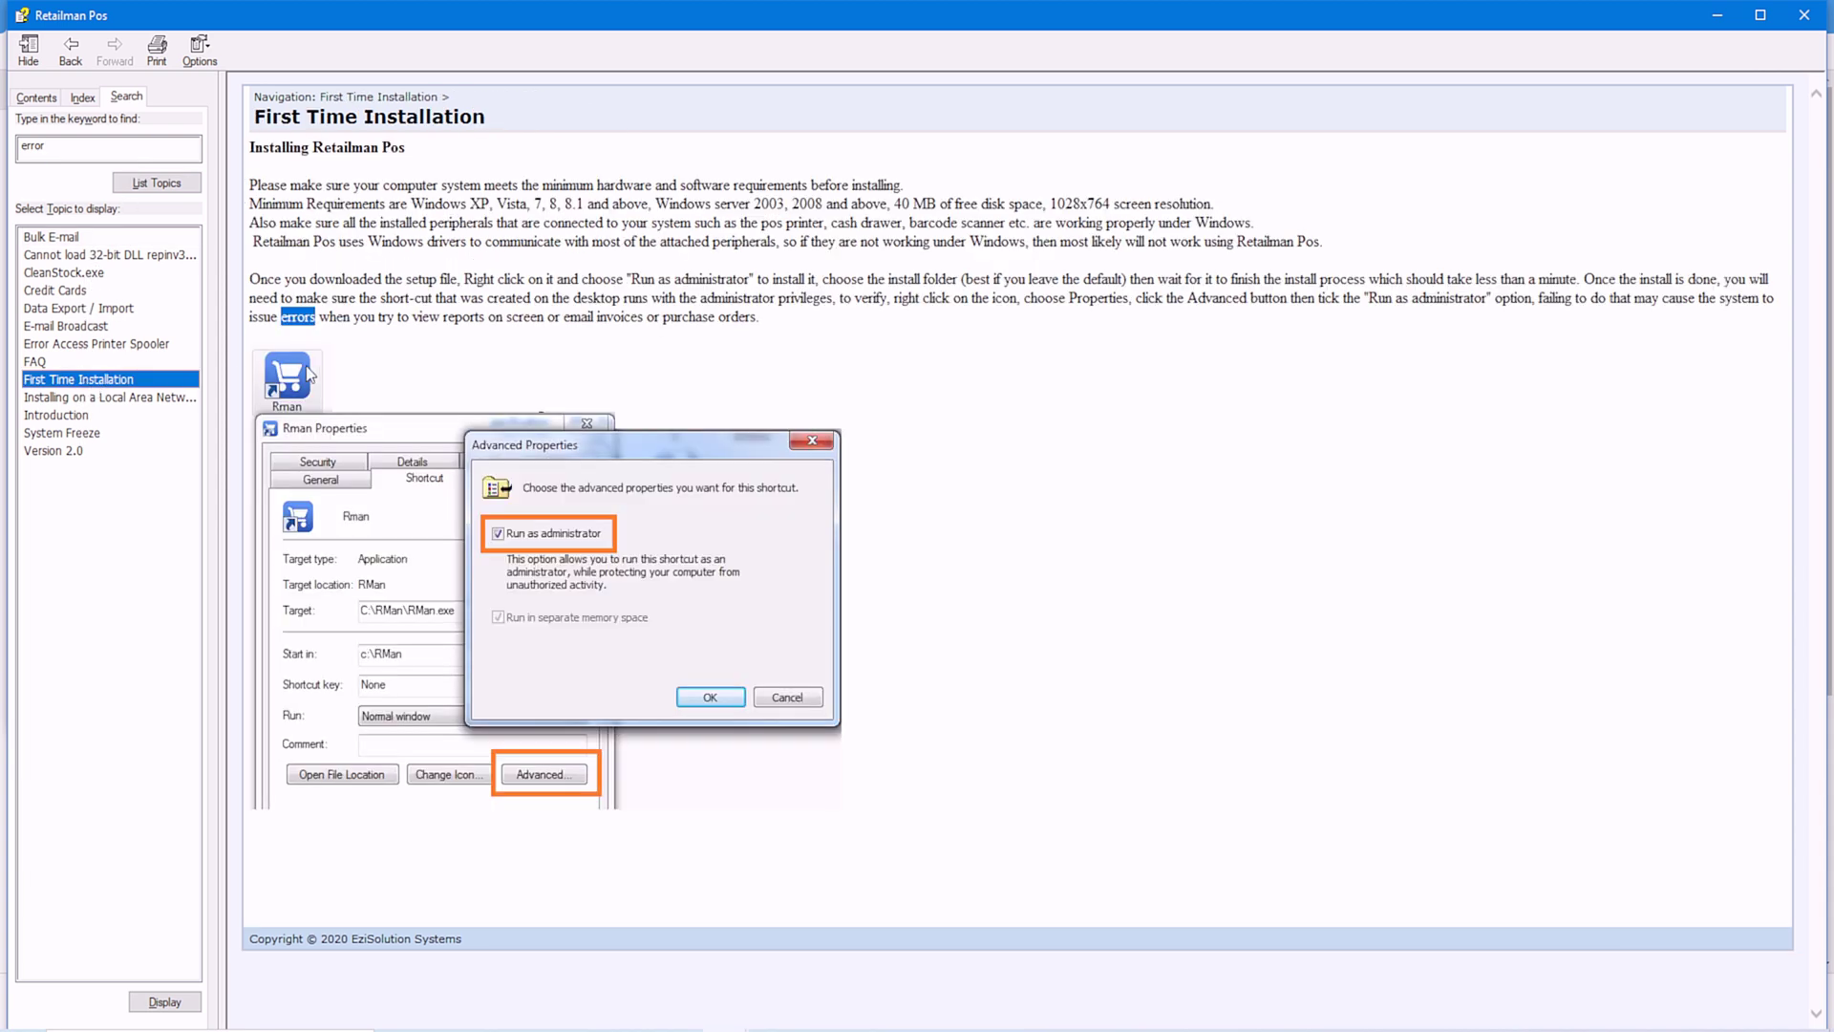